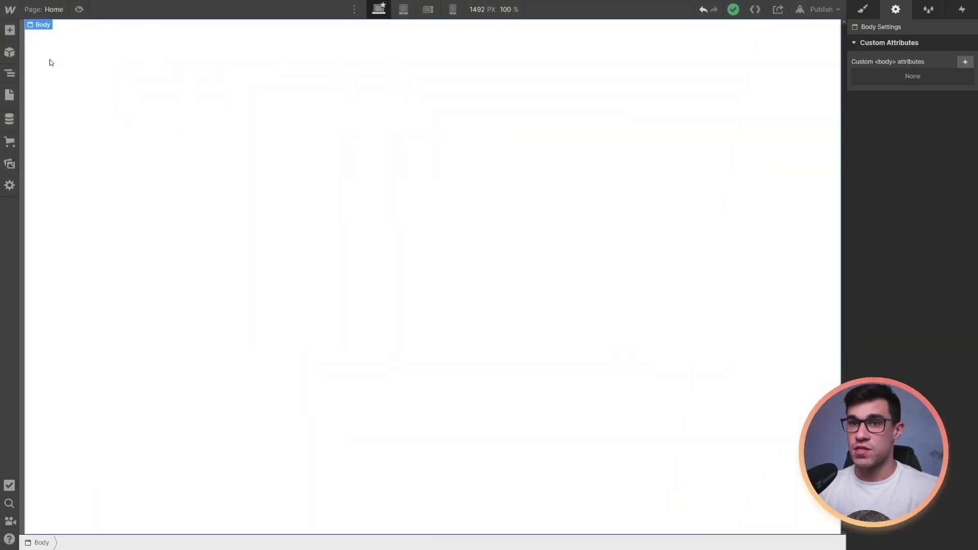
Add a Div Block to the page and give it the class fs-3dglobe-container
{"action": "left_click", "coordinate": [10, 31]}
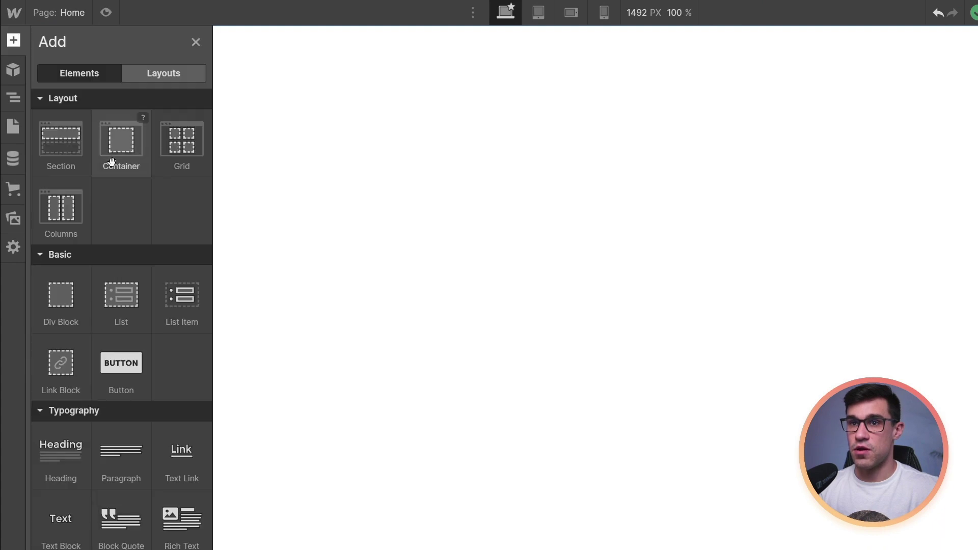
{"action": "left_click", "coordinate": [82, 292]}
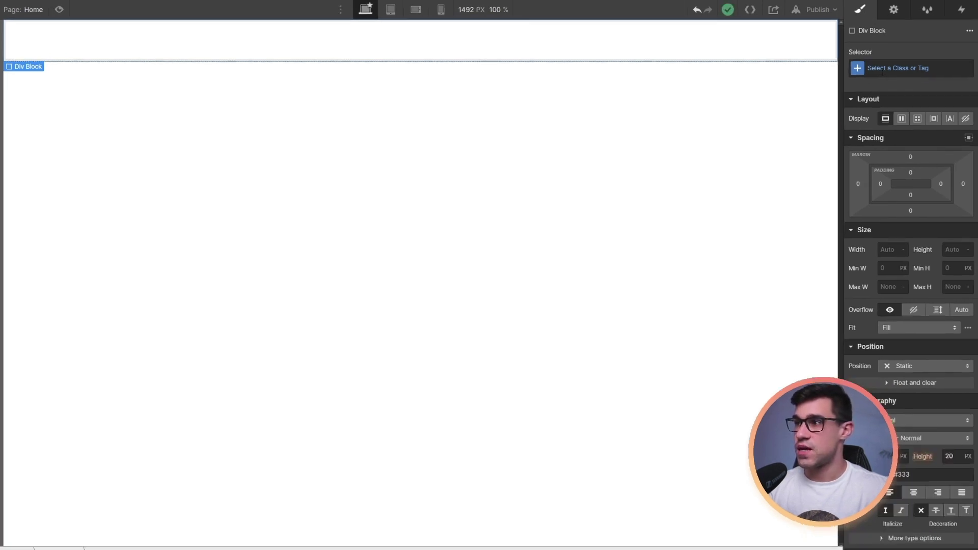
{"action": "left_click", "coordinate": [884, 71]}
{"action": "type", "text": "fs-3"}
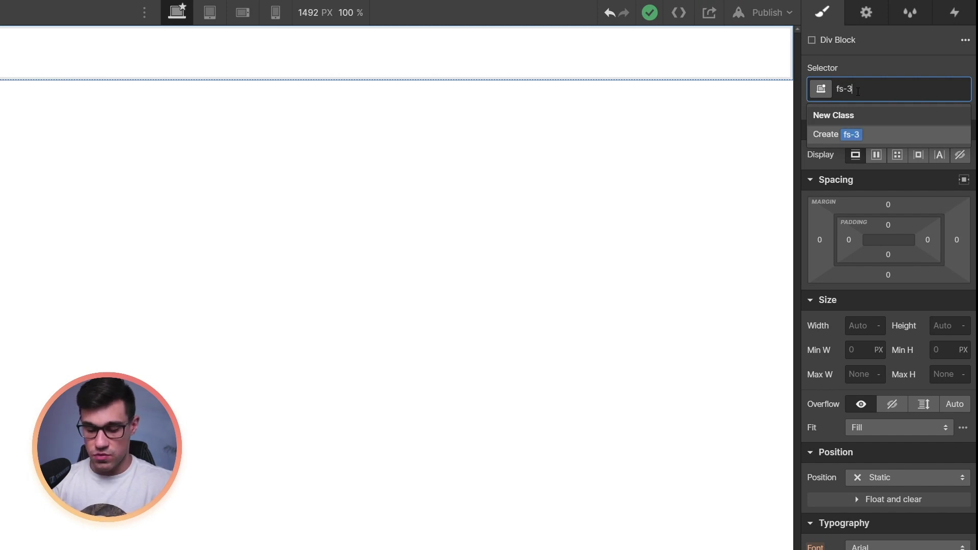
{"action": "type", "text": "dglobe-container"}
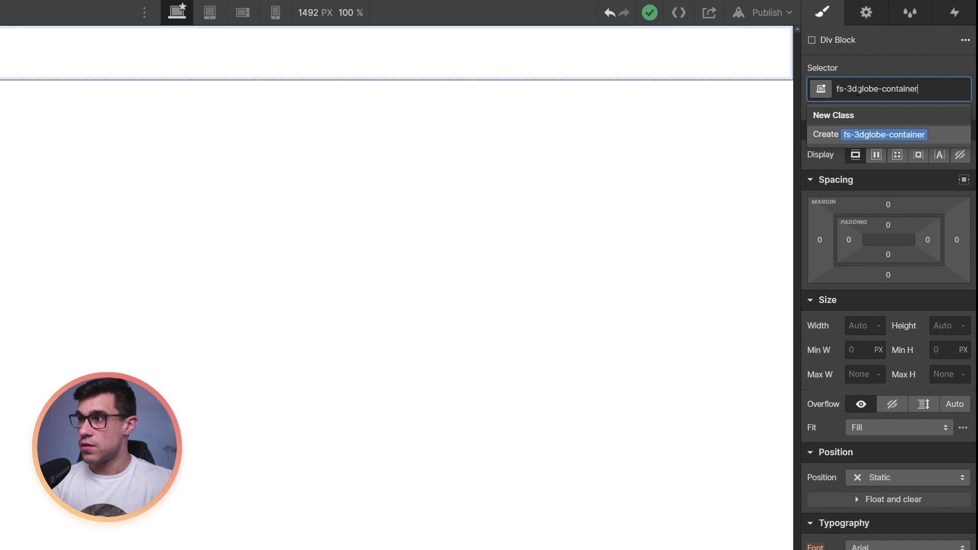
{"action": "key", "text": "Return"}
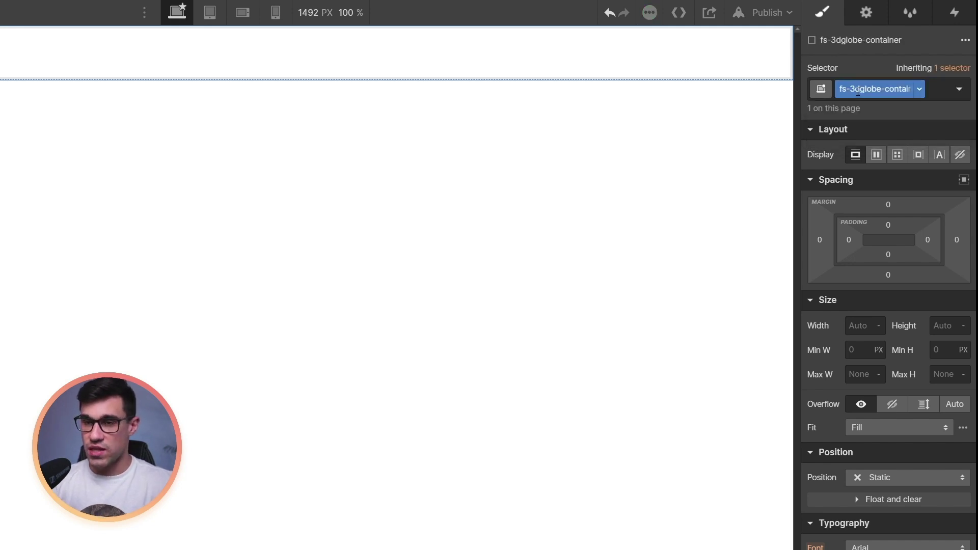
Size the container 100vw wide and 100vh tall
{"action": "left_click", "coordinate": [864, 327]}
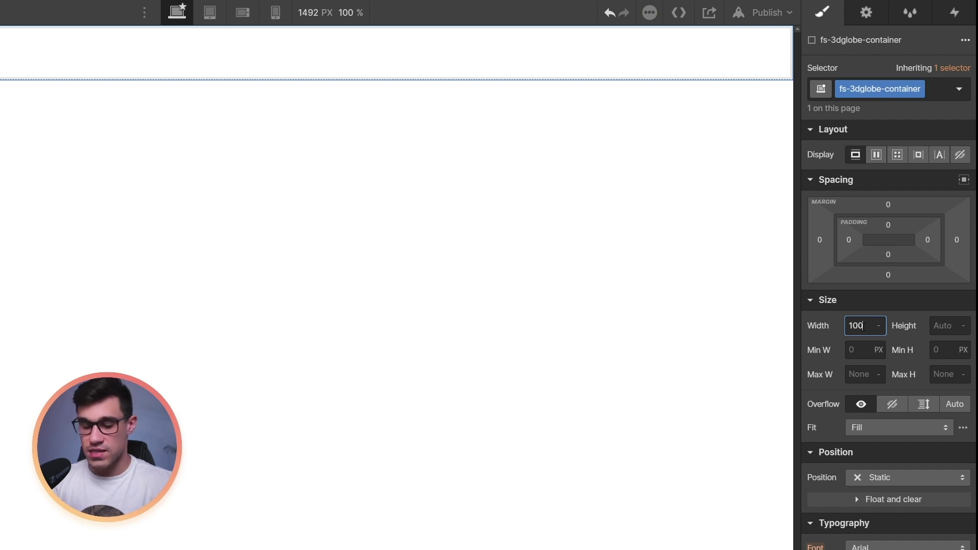
{"action": "type", "text": "100vw"}
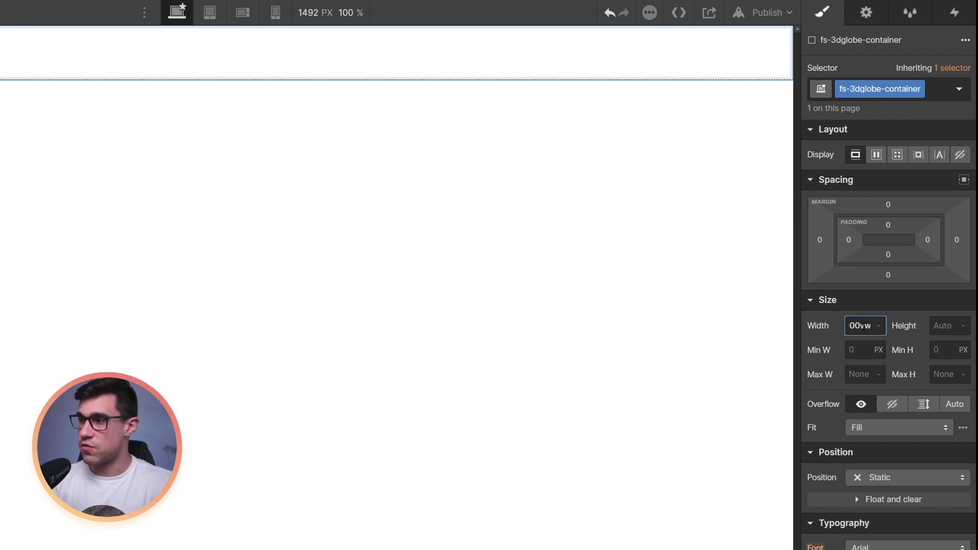
{"action": "left_click", "coordinate": [941, 327]}
{"action": "type", "text": "100vh"}
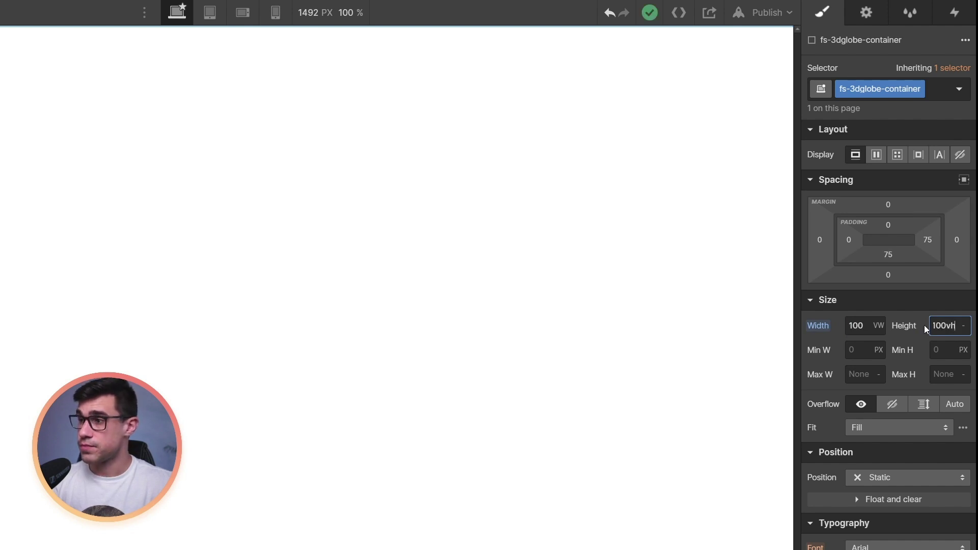
{"action": "key", "text": "Return"}
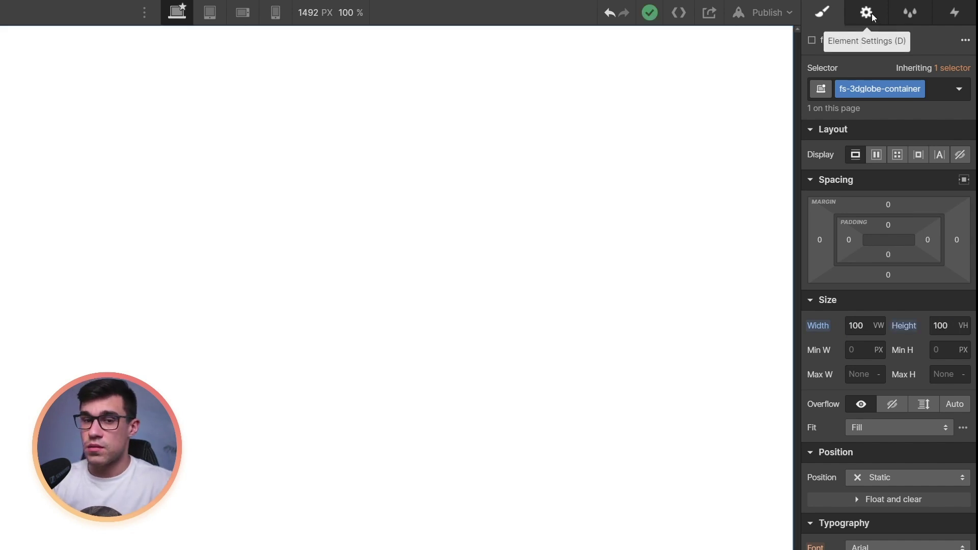
In Element Settings, add custom attribute fs-3dglobe-element with value container and save
{"action": "left_click", "coordinate": [867, 12]}
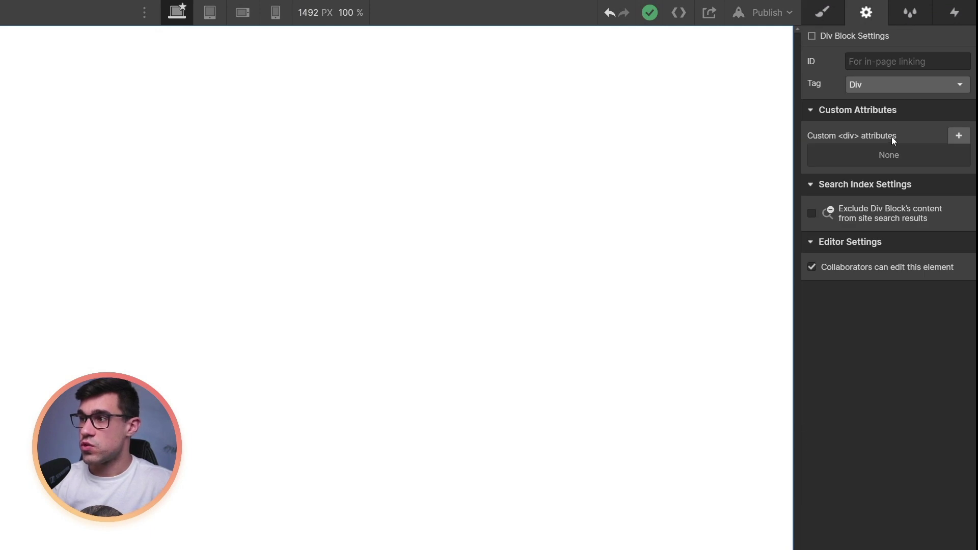
{"action": "left_click", "coordinate": [958, 136]}
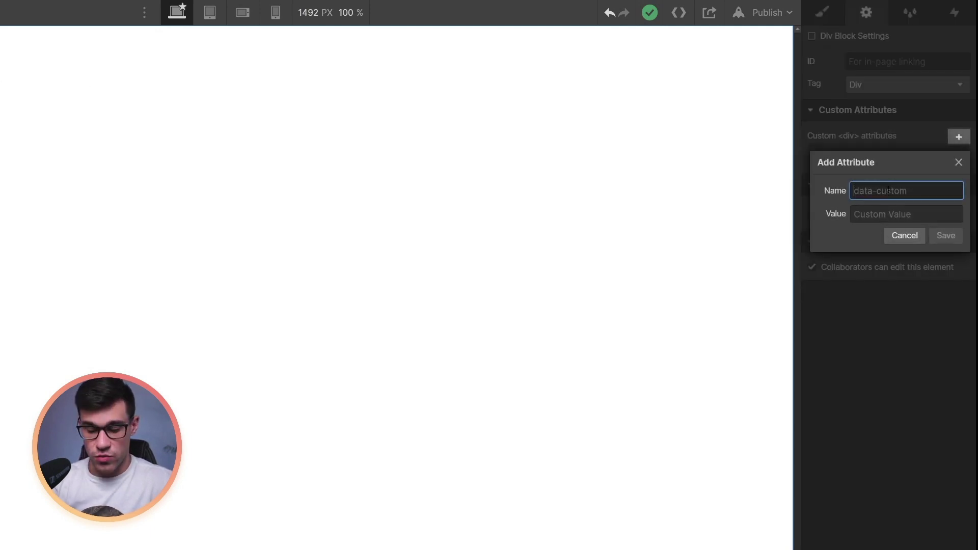
{"action": "type", "text": "fs-3dglob"}
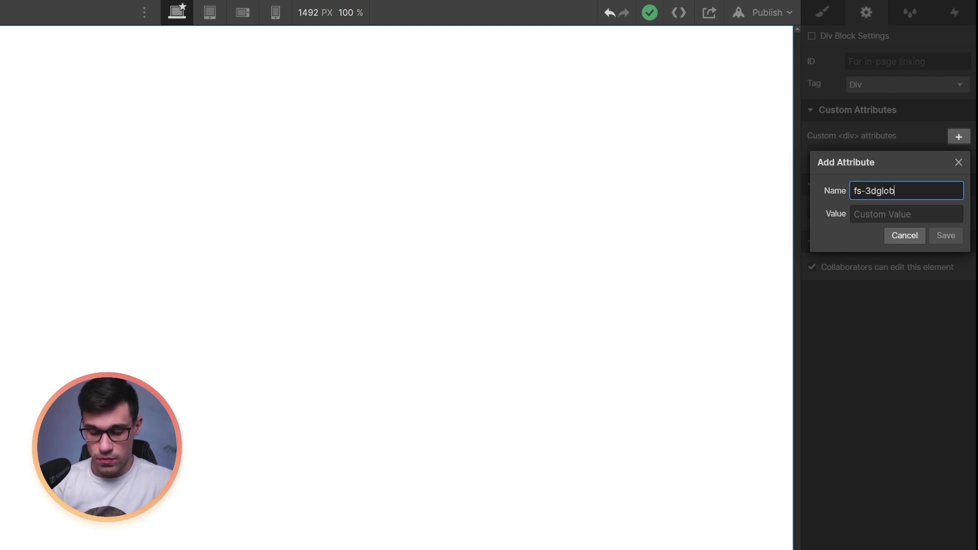
{"action": "type", "text": "e-element"}
{"action": "left_click", "coordinate": [907, 214]}
{"action": "type", "text": "container"}
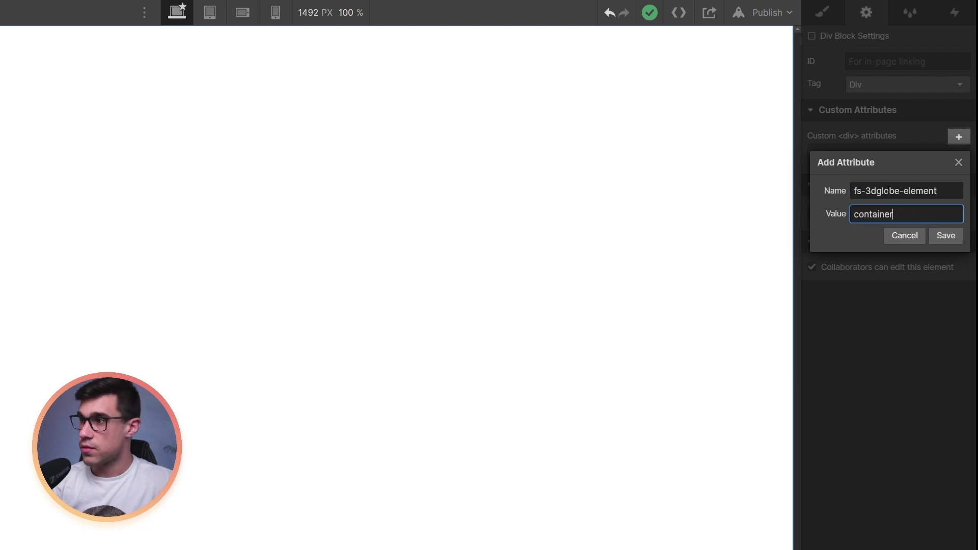
{"action": "left_click", "coordinate": [946, 235]}
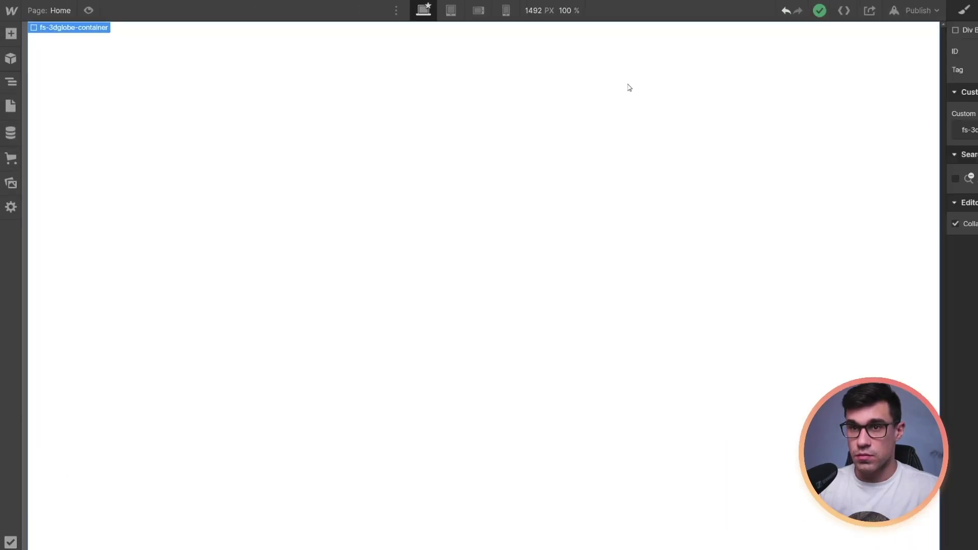
Upload the Map image to the site's Assets panel
{"action": "left_click", "coordinate": [11, 183]}
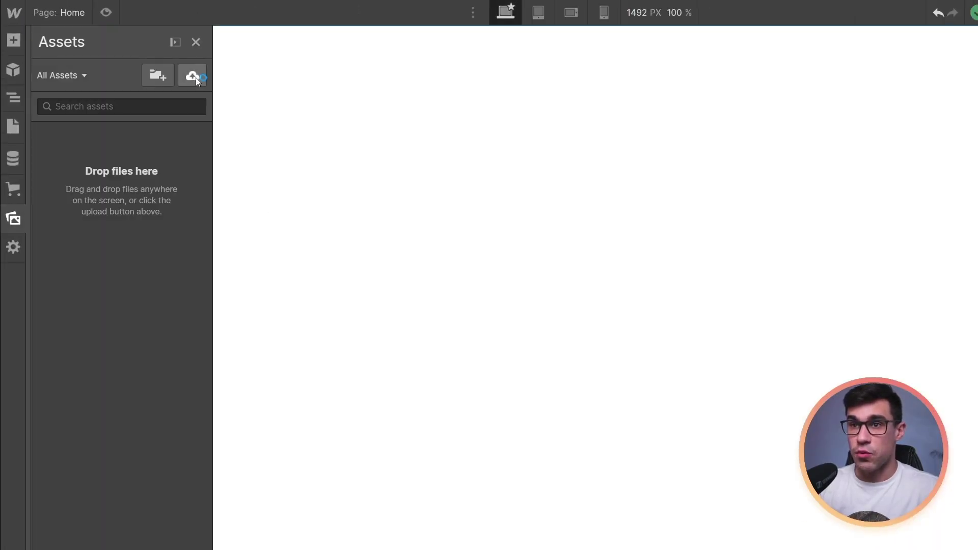
{"action": "left_click", "coordinate": [193, 75]}
{"action": "left_click", "coordinate": [428, 201]}
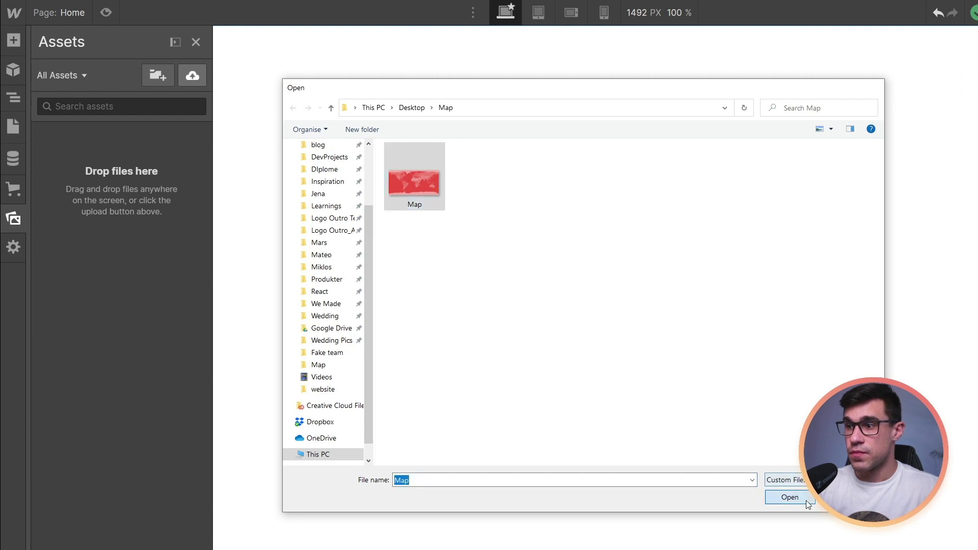
{"action": "left_click", "coordinate": [805, 501]}
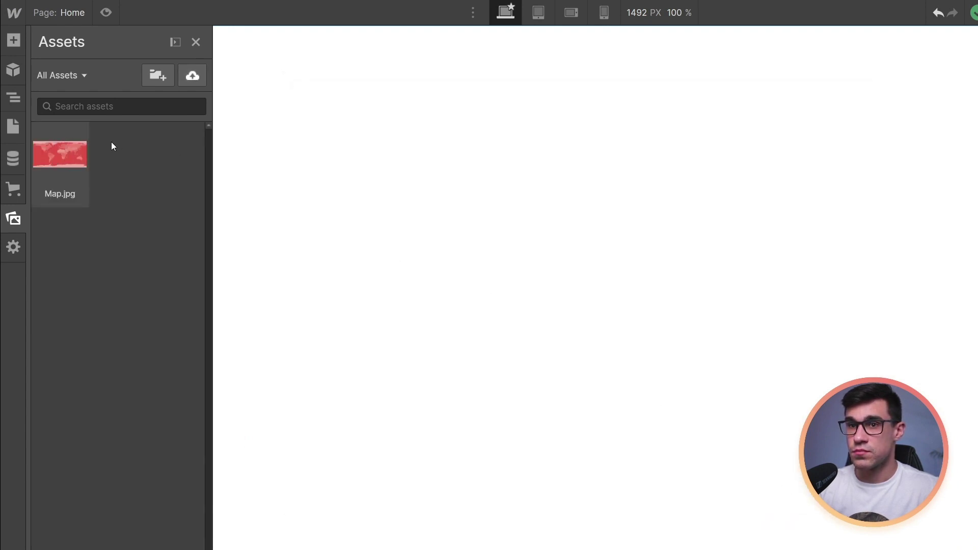
Copy the link of the uploaded Map.jpg asset from its settings
{"action": "mouse_move", "coordinate": [80, 133]}
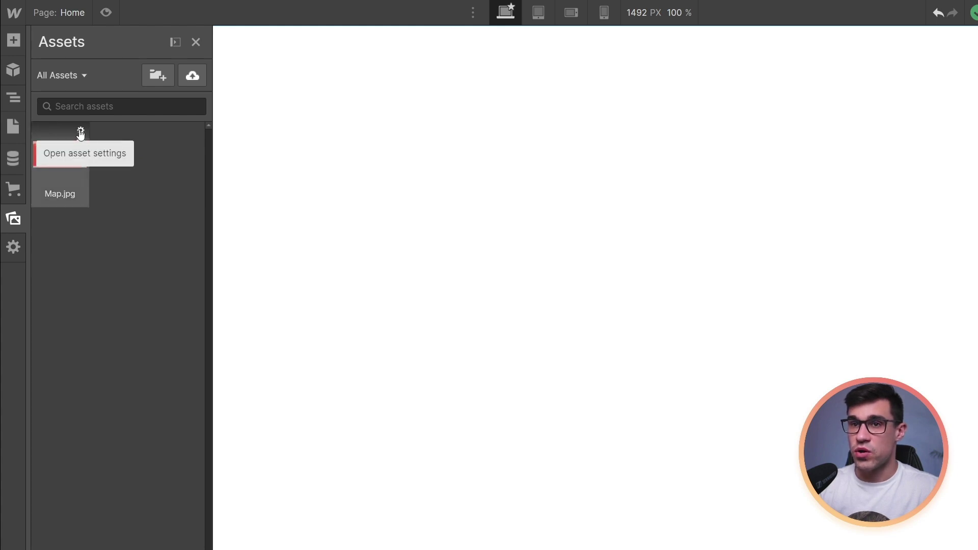
{"action": "left_click", "coordinate": [80, 132]}
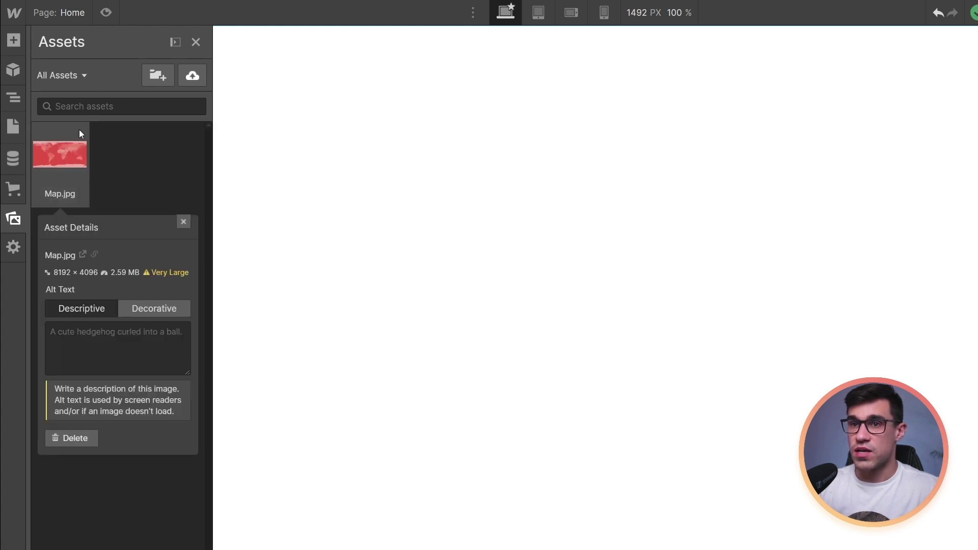
{"action": "left_click", "coordinate": [94, 255]}
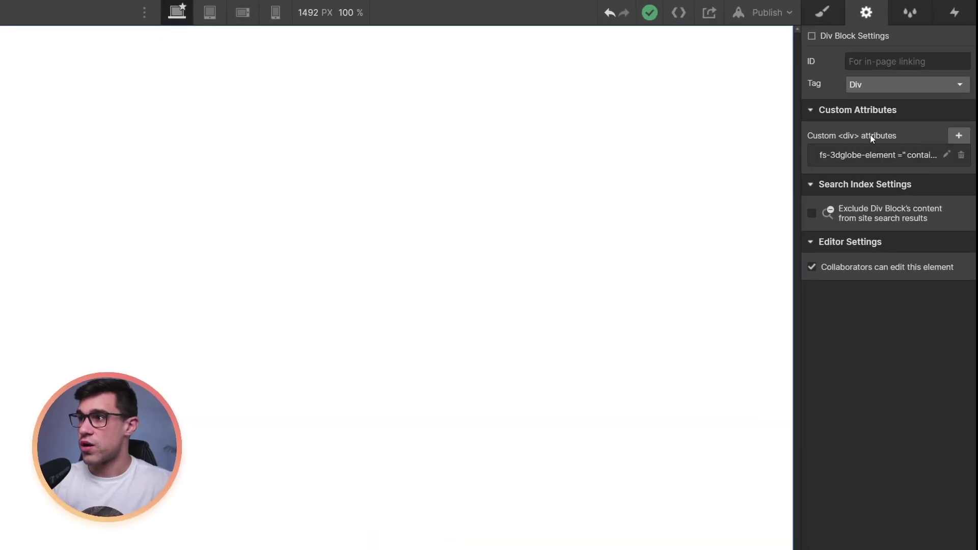
Add attribute fs-3dglobe-img to the globe div with the pasted Map.jpg URL as value
{"action": "left_click", "coordinate": [959, 136]}
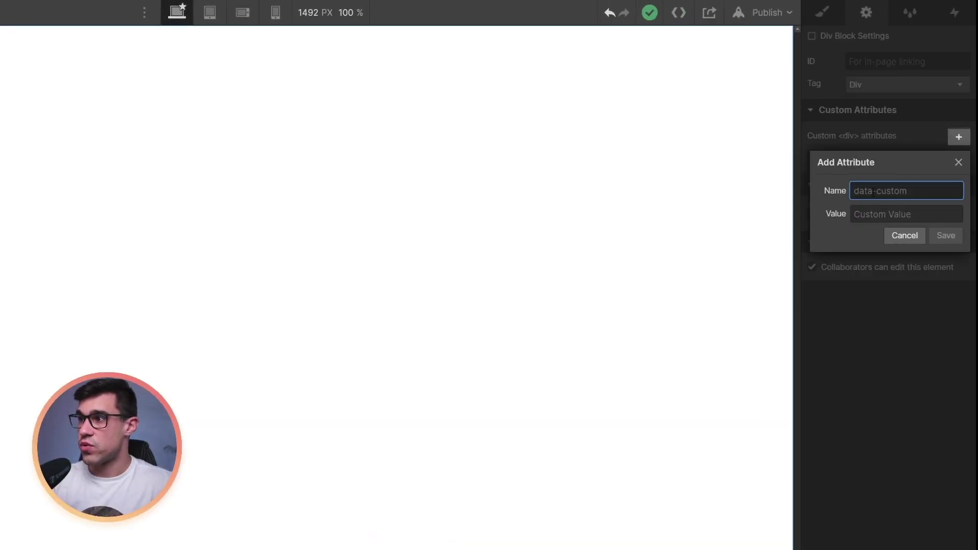
{"action": "type", "text": "fs-"}
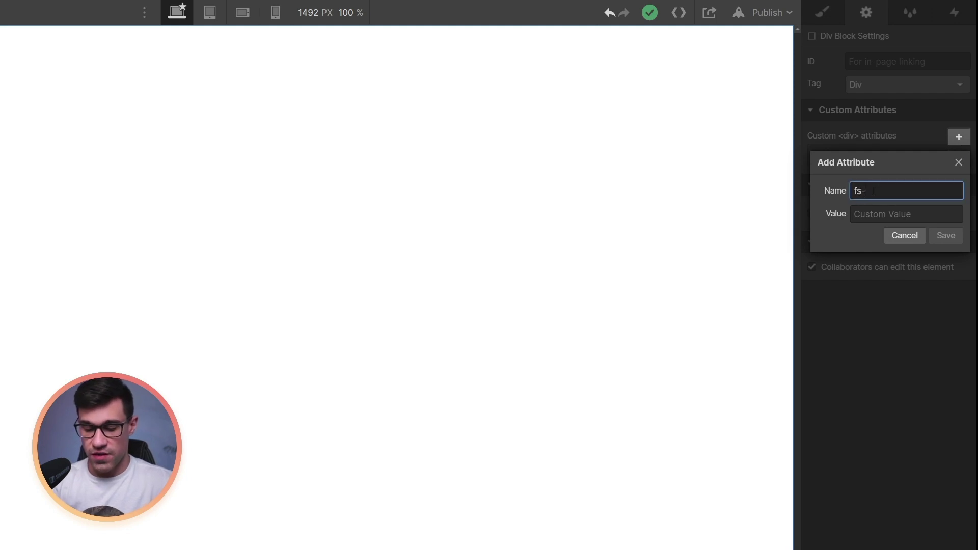
{"action": "type", "text": "3dgl"}
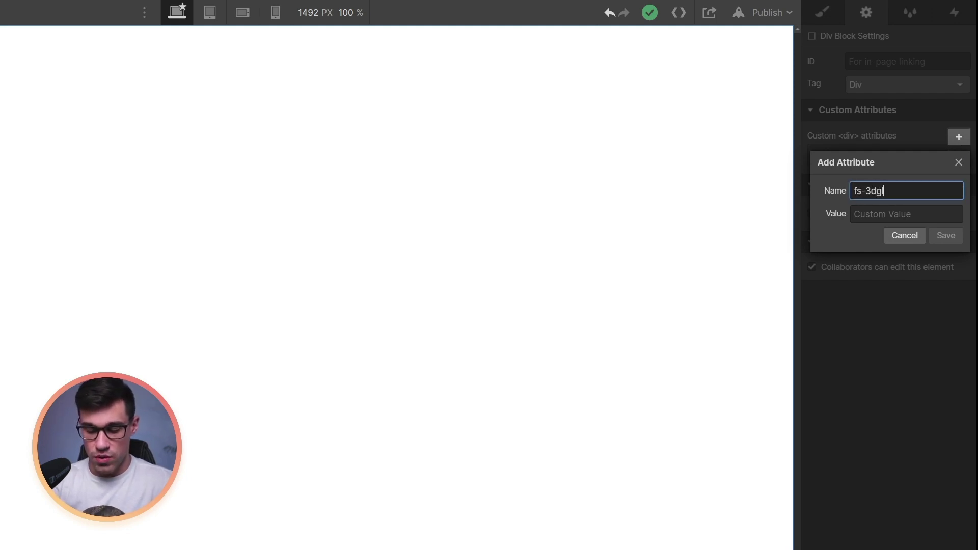
{"action": "type", "text": "obe-img"}
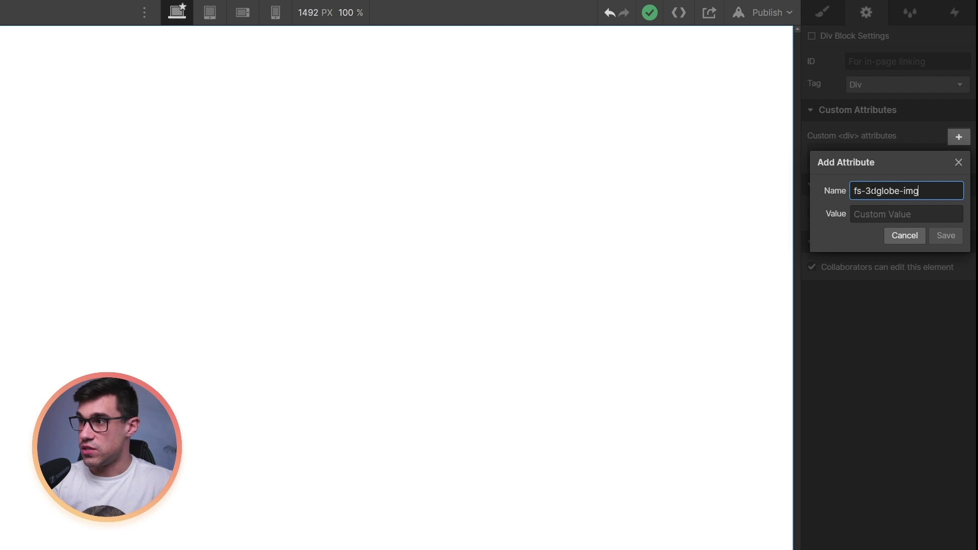
{"action": "left_click", "coordinate": [887, 212]}
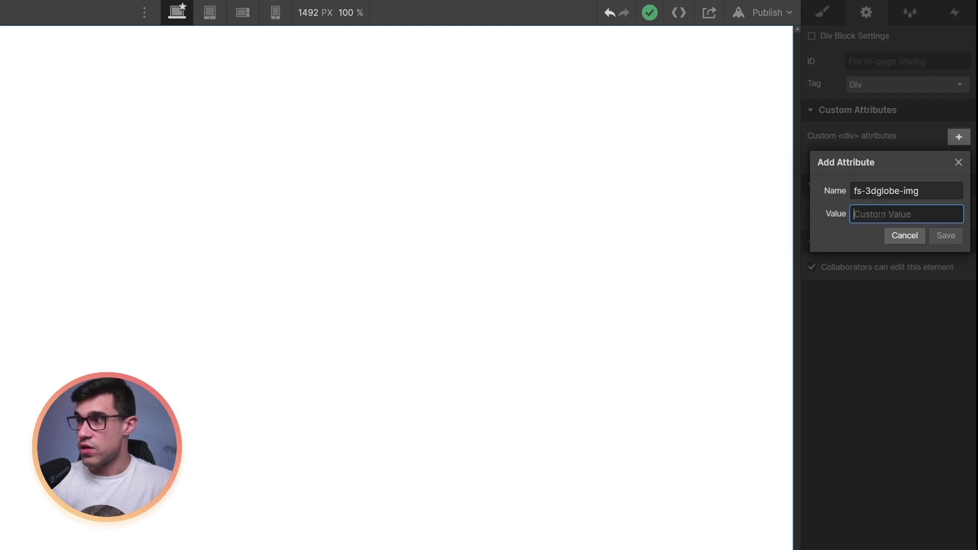
{"action": "key", "text": "ctrl+v"}
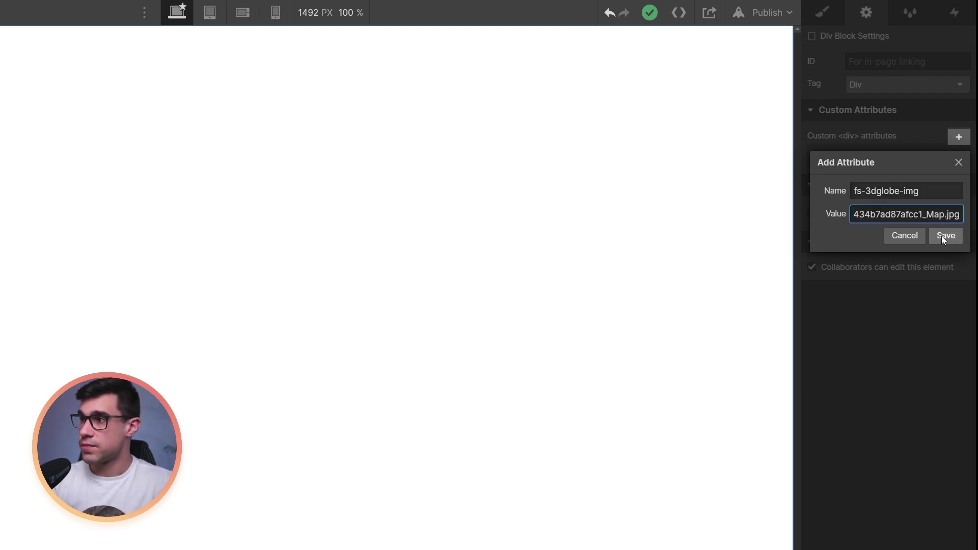
{"action": "left_click", "coordinate": [941, 236]}
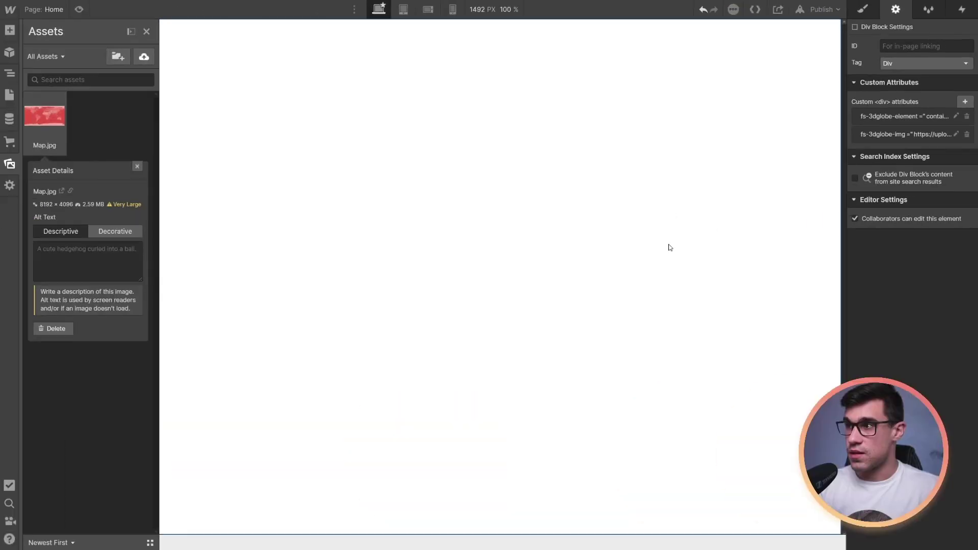
{"action": "left_click", "coordinate": [491, 336]}
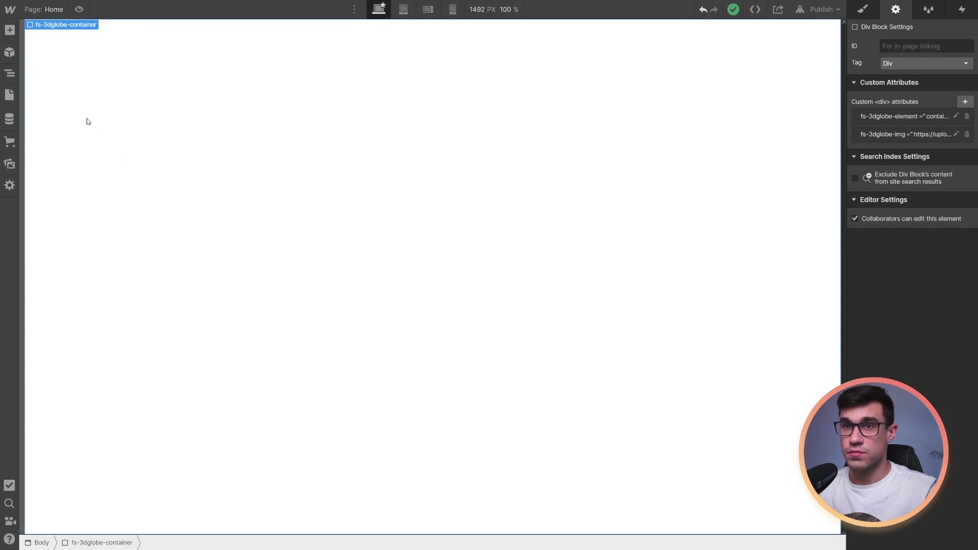
Start a new CMS collection named 'Globe pins' and begin adding a field
{"action": "left_click", "coordinate": [14, 165]}
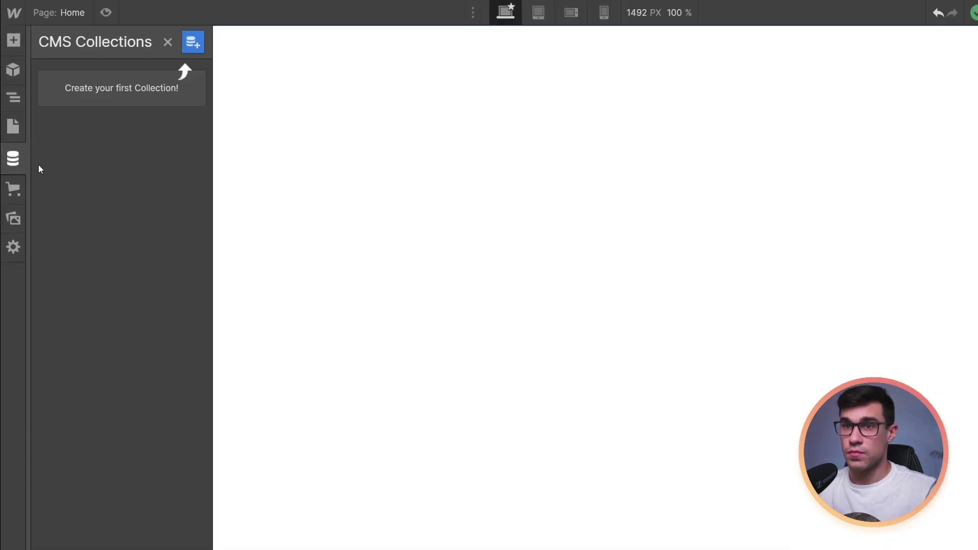
{"action": "left_click", "coordinate": [198, 46]}
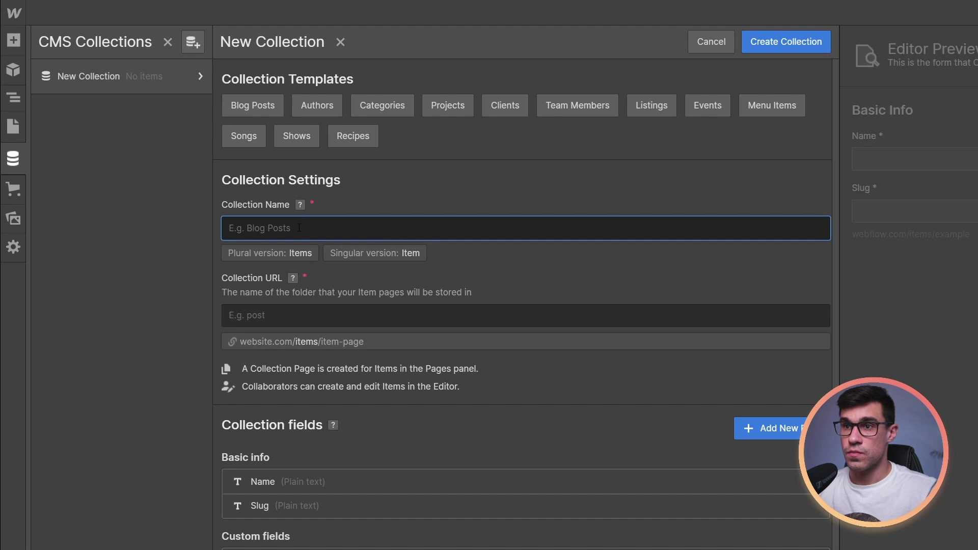
{"action": "type", "text": "Globe pin"}
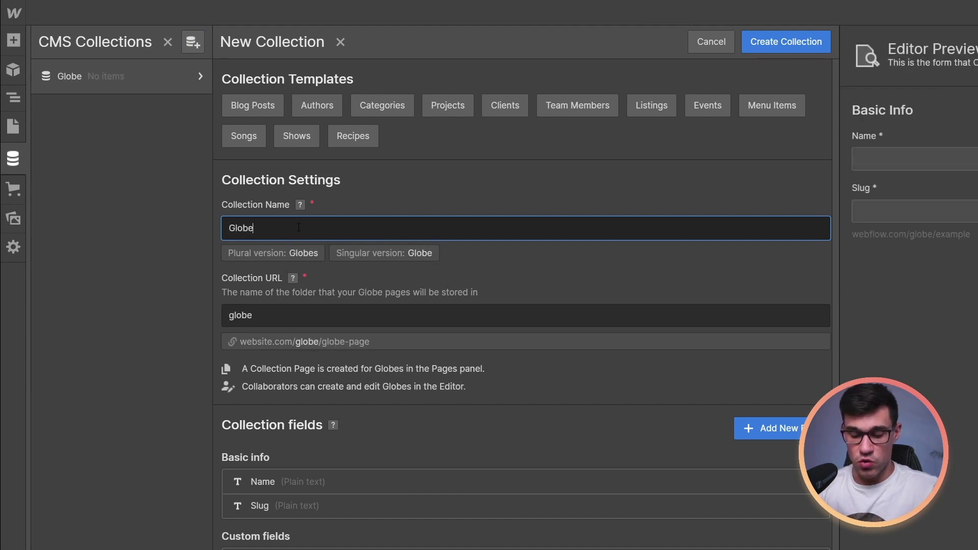
{"action": "type", "text": "s"}
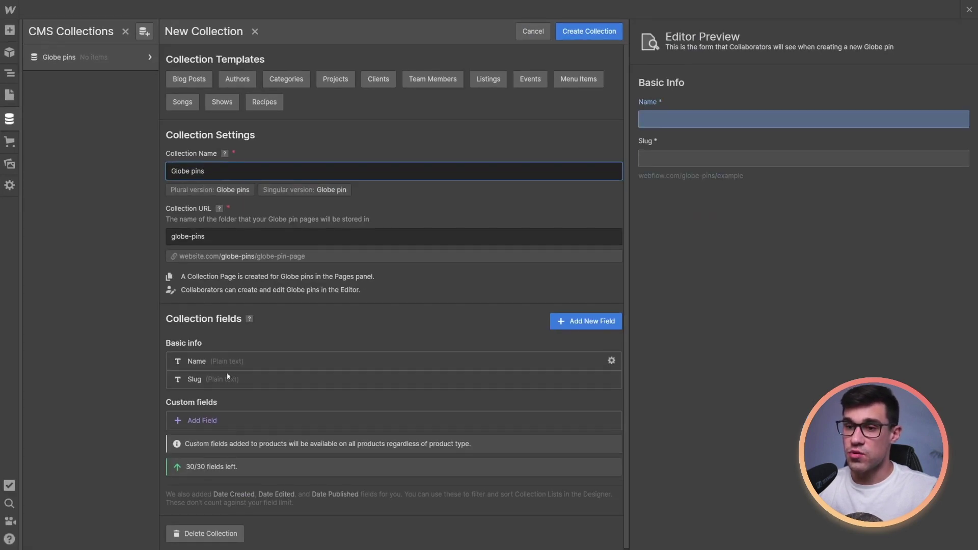
{"action": "left_click", "coordinate": [202, 420]}
Add plain text fields Latitude and Longitude to the collection
{"action": "left_click", "coordinate": [209, 277]}
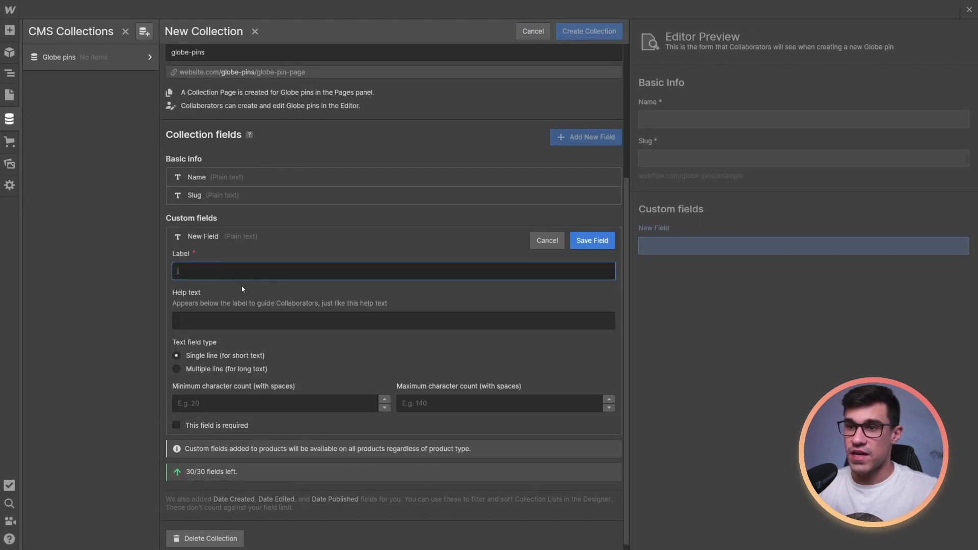
{"action": "type", "text": "Latex"}
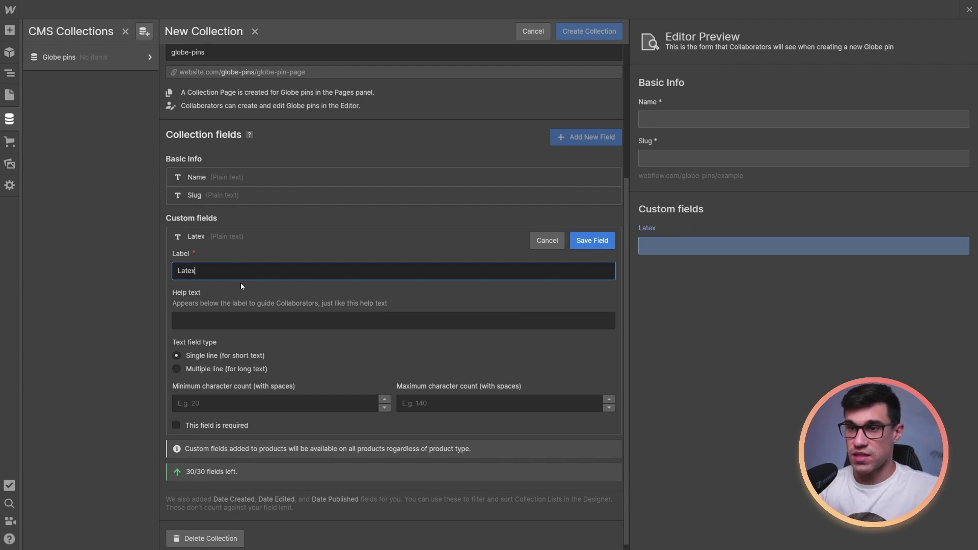
{"action": "key", "text": "BackSpace"}
{"action": "key", "text": "BackSpace"}
{"action": "type", "text": "itude"}
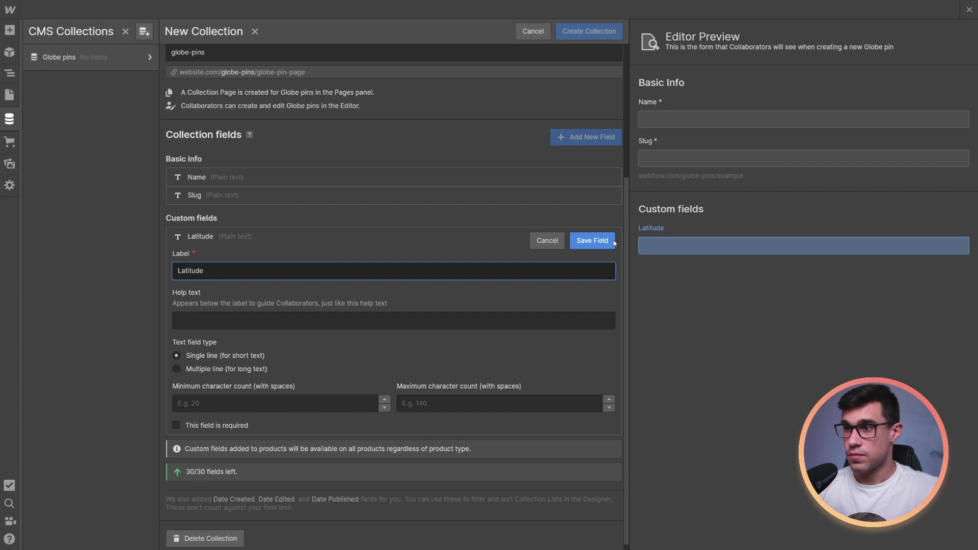
{"action": "left_click", "coordinate": [592, 241]}
{"action": "left_click", "coordinate": [199, 418]}
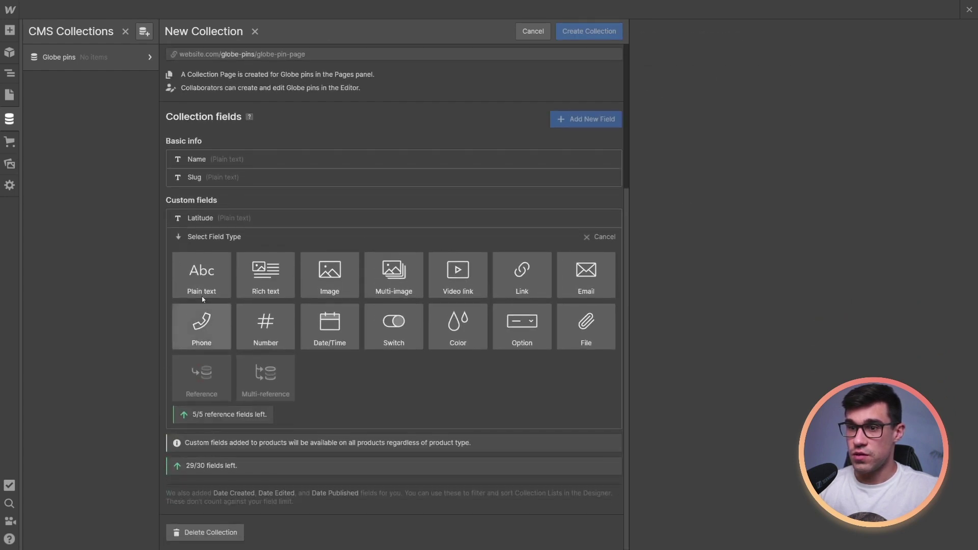
{"action": "left_click", "coordinate": [202, 298]}
{"action": "type", "text": "Longitude"}
{"action": "left_click", "coordinate": [592, 241]}
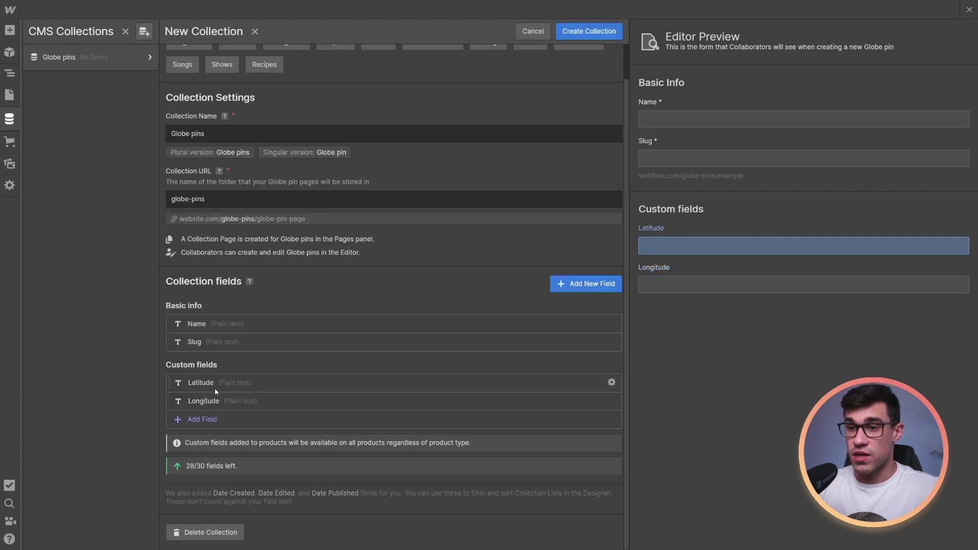
Add image fields Pin image and Headshot
{"action": "left_click", "coordinate": [198, 418]}
{"action": "scroll", "coordinate": [280, 388], "scroll_direction": "down", "scroll_amount": 4}
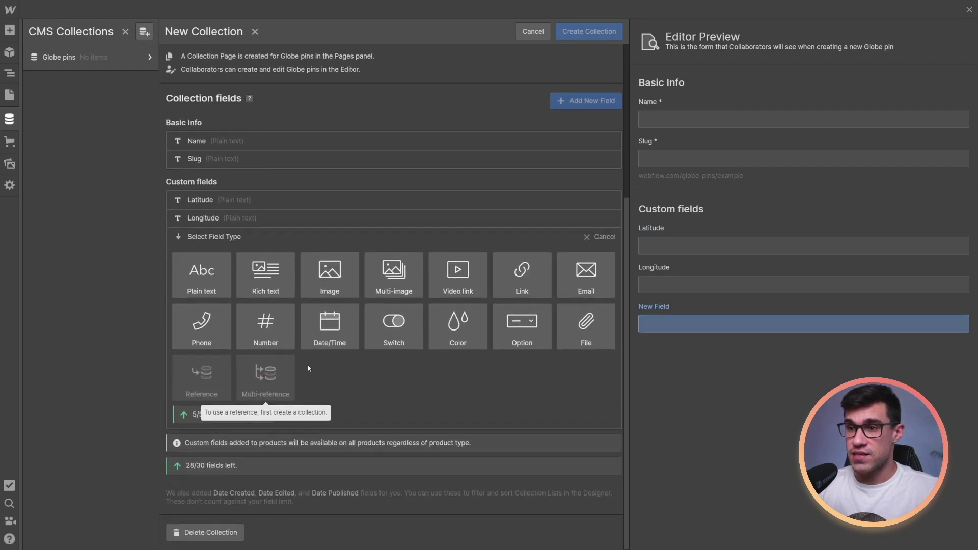
{"action": "left_click", "coordinate": [329, 275]}
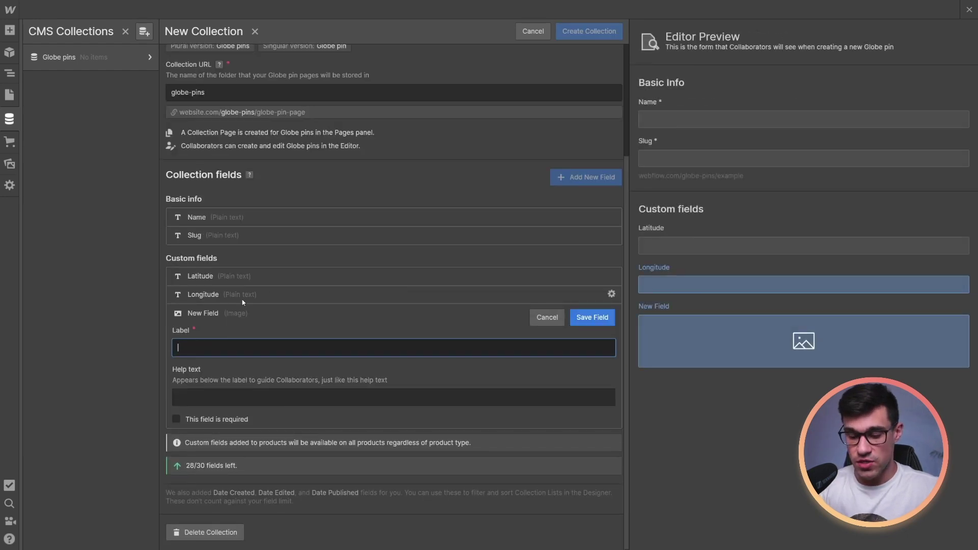
{"action": "type", "text": "Pin image"}
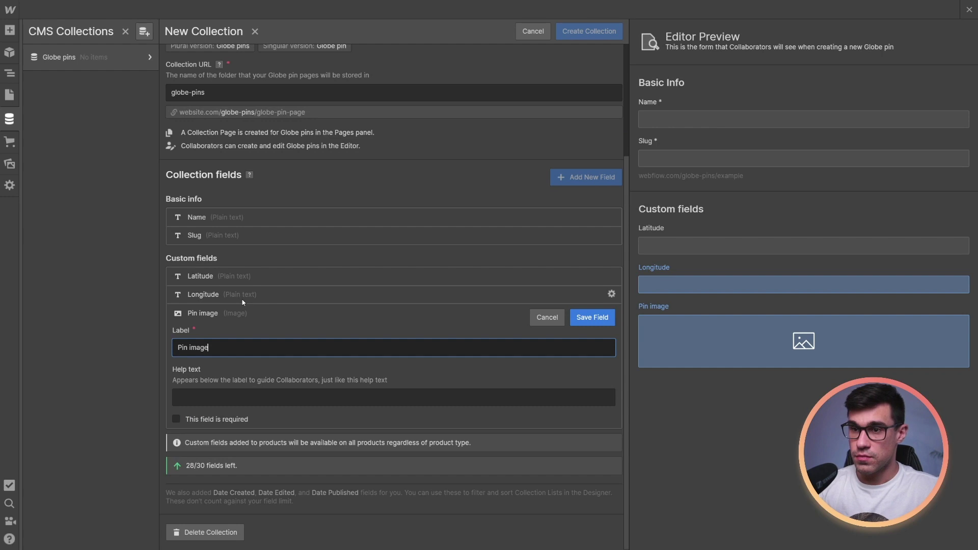
{"action": "key", "text": "Return"}
{"action": "left_click", "coordinate": [274, 419]}
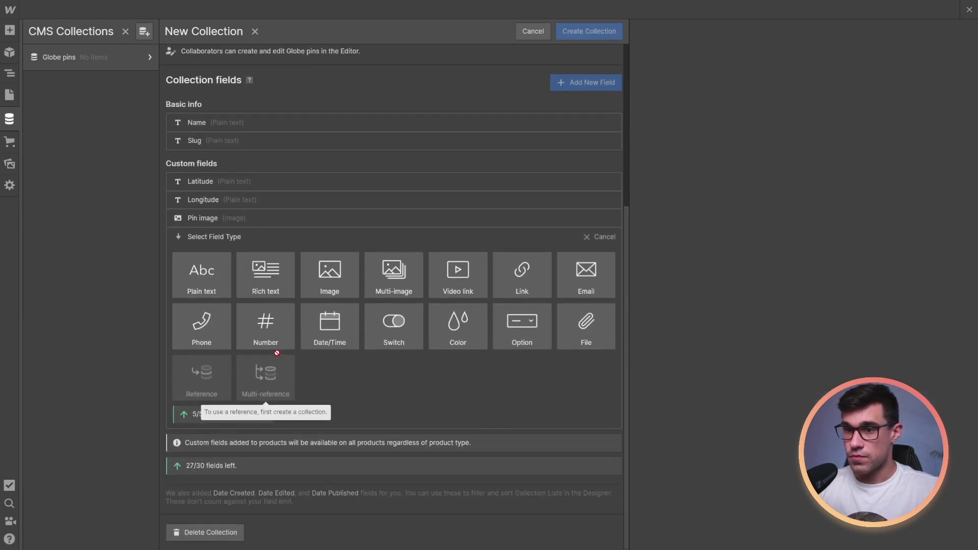
{"action": "left_click", "coordinate": [330, 275]}
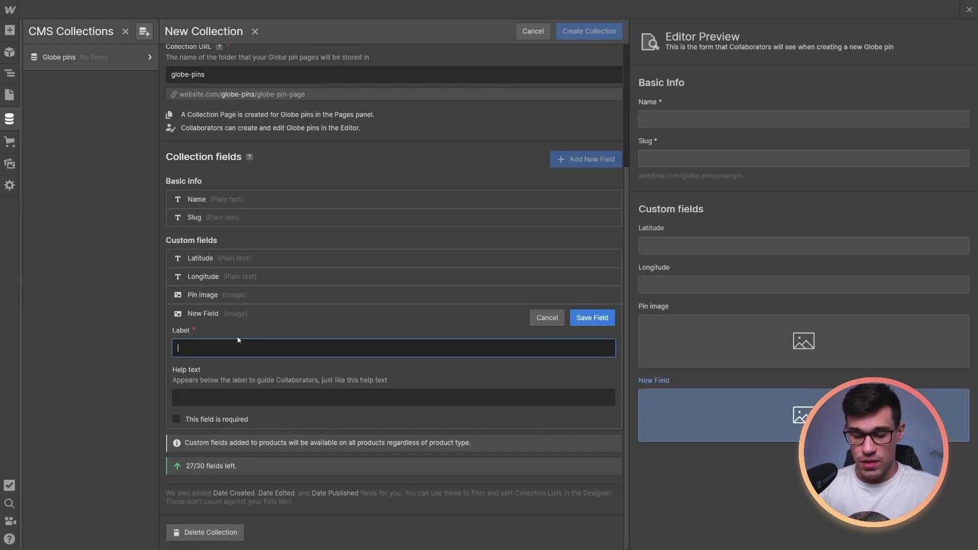
{"action": "type", "text": "Headshot"}
{"action": "key", "text": "Return"}
Add an Email field named Email address and create the Globe pins collection
{"action": "left_click", "coordinate": [207, 418]}
{"action": "scroll", "coordinate": [306, 402], "scroll_direction": "down", "scroll_amount": 4}
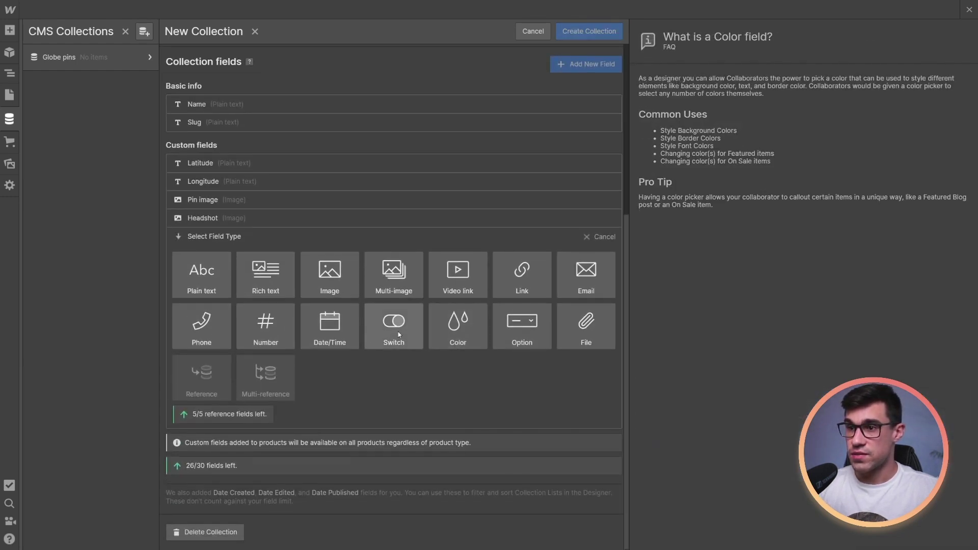
{"action": "left_click", "coordinate": [571, 289]}
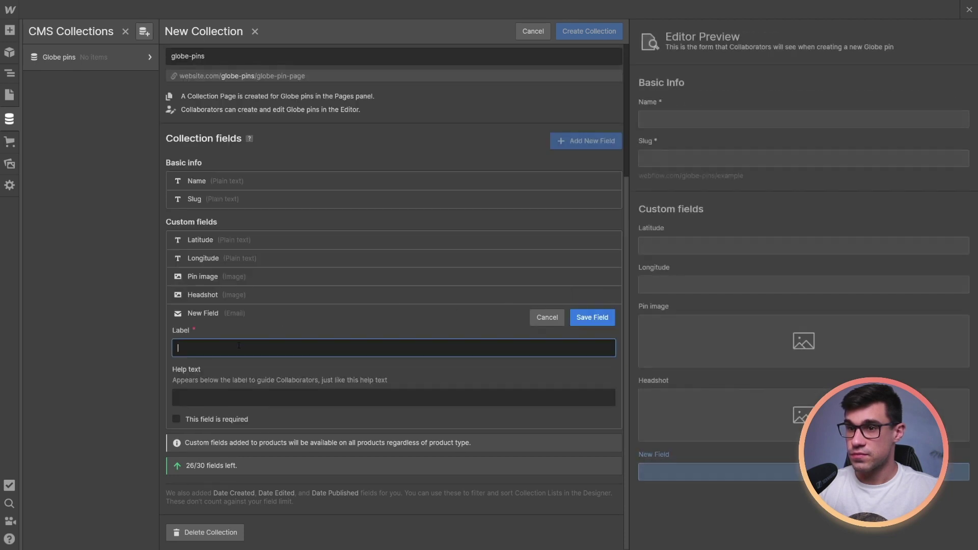
{"action": "type", "text": "Email address"}
{"action": "left_click", "coordinate": [592, 318]}
{"action": "scroll", "coordinate": [400, 404], "scroll_direction": "up", "scroll_amount": 3}
{"action": "scroll", "coordinate": [399, 404], "scroll_direction": "up", "scroll_amount": 1}
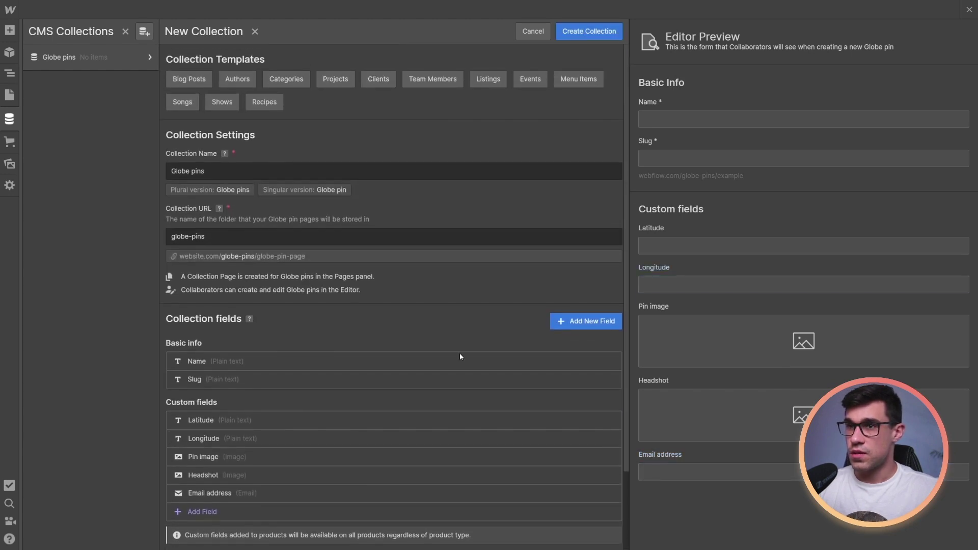
{"action": "left_click", "coordinate": [602, 33]}
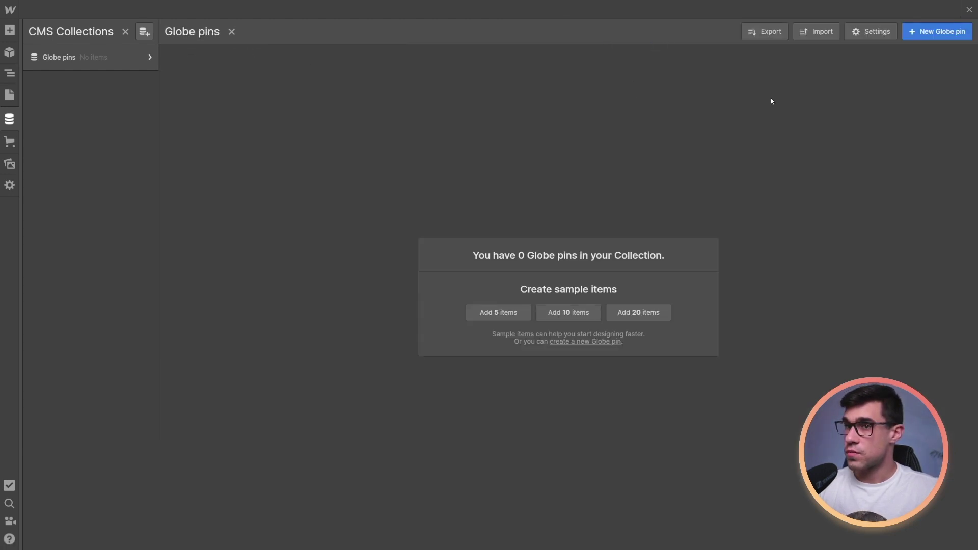
Create a Globe pin item with the person's name, a headshot image and their e-mail address
{"action": "left_click", "coordinate": [940, 32]}
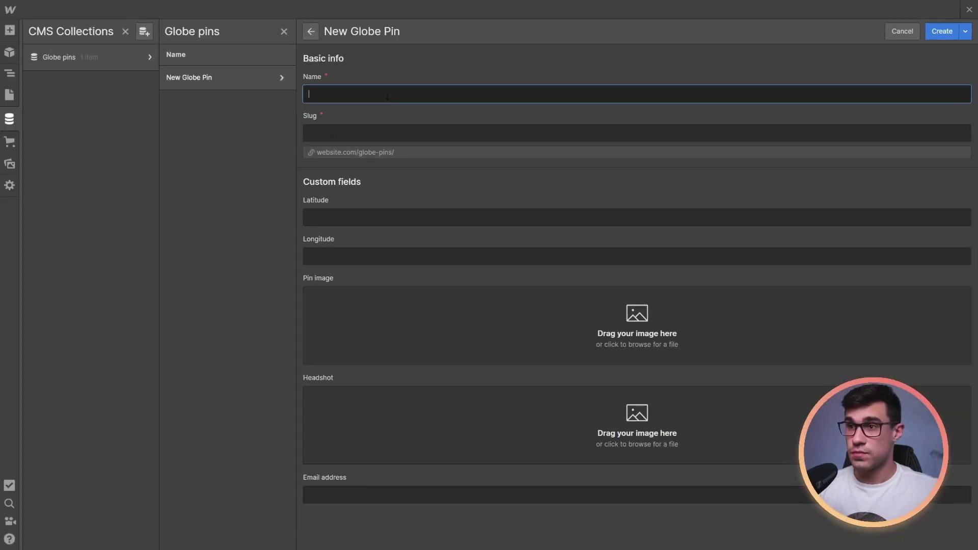
{"action": "left_click", "coordinate": [298, 112]}
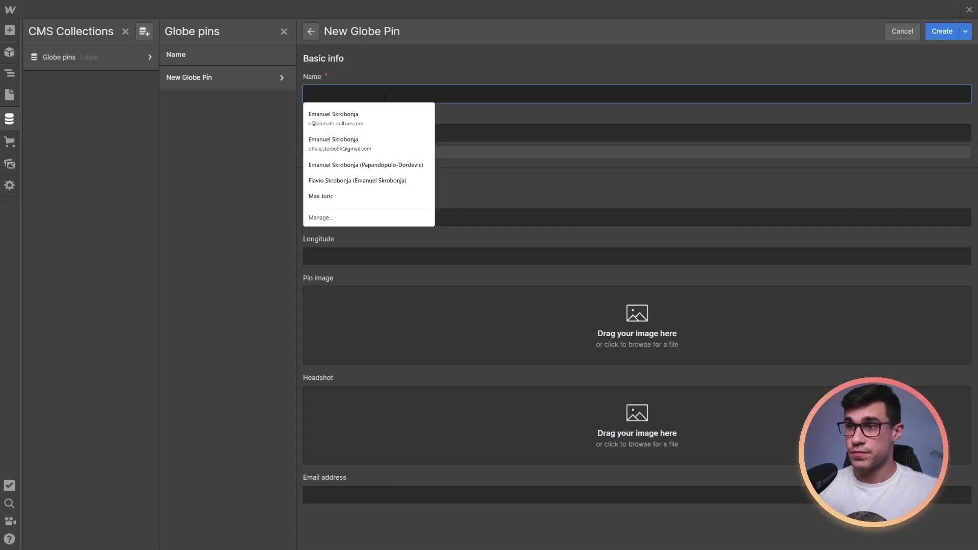
{"action": "left_click", "coordinate": [637, 426]}
{"action": "double_click", "coordinate": [308, 130]}
{"action": "left_click", "coordinate": [387, 482]}
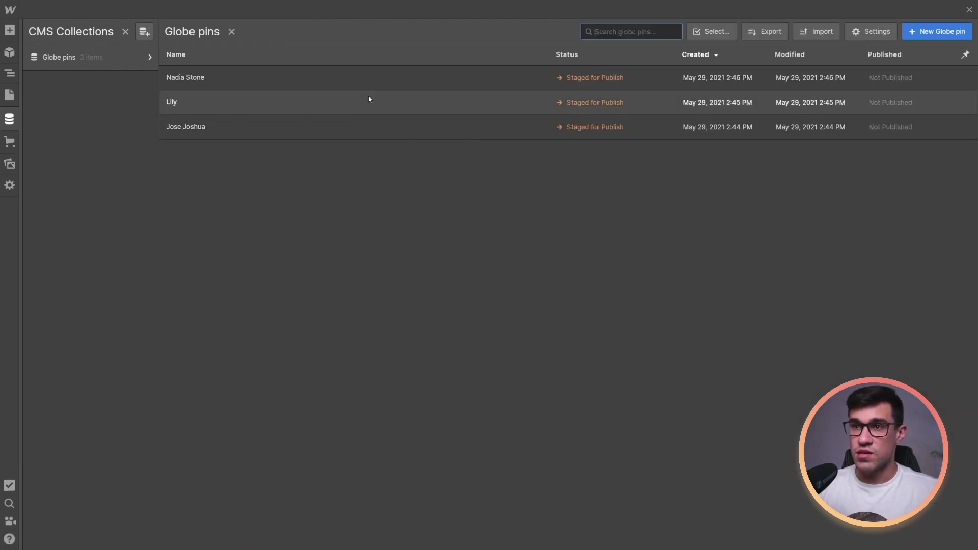
{"action": "left_click", "coordinate": [6, 96]}
Add a Collection List to the page body with Globe pins as its source
{"action": "left_click", "coordinate": [418, 151]}
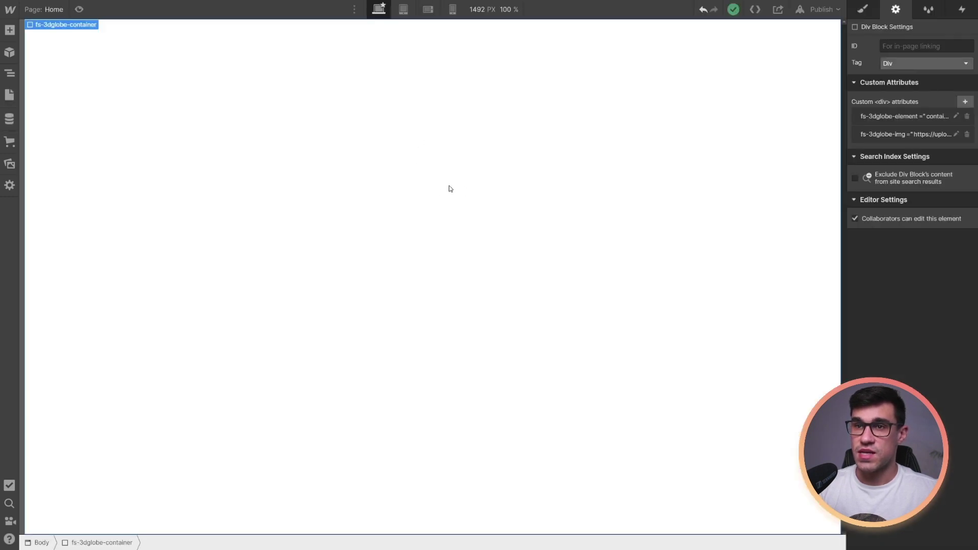
{"action": "key", "text": "s"}
{"action": "left_click", "coordinate": [39, 546]}
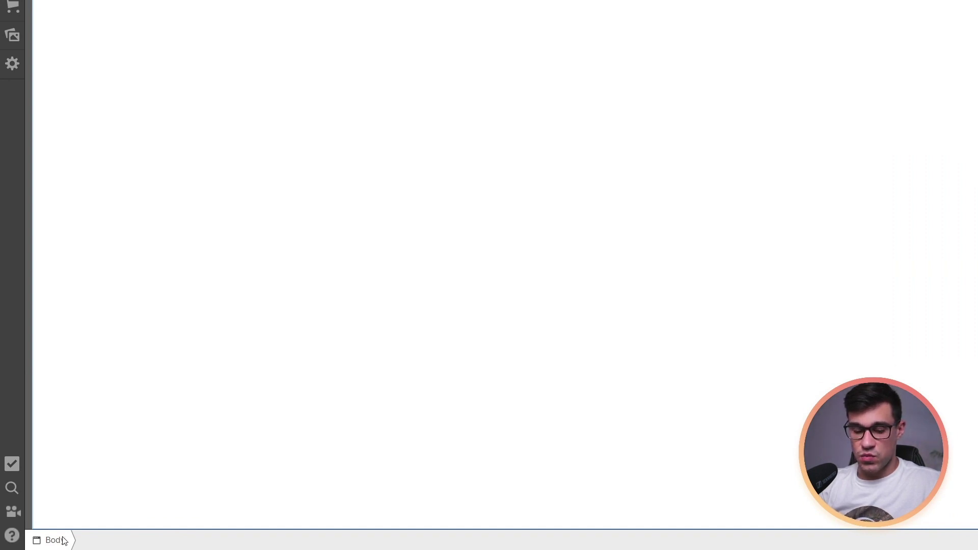
{"action": "left_click", "coordinate": [14, 38]}
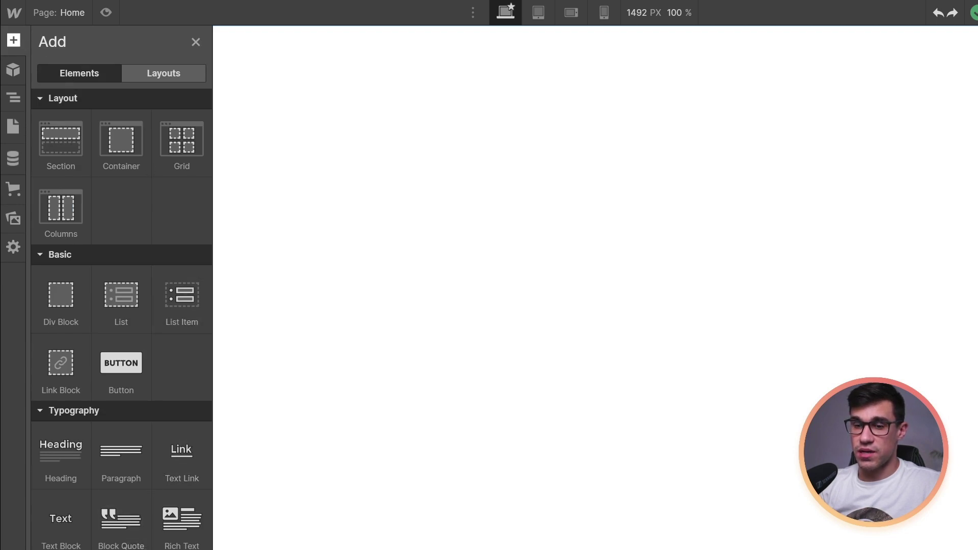
{"action": "key", "text": "a"}
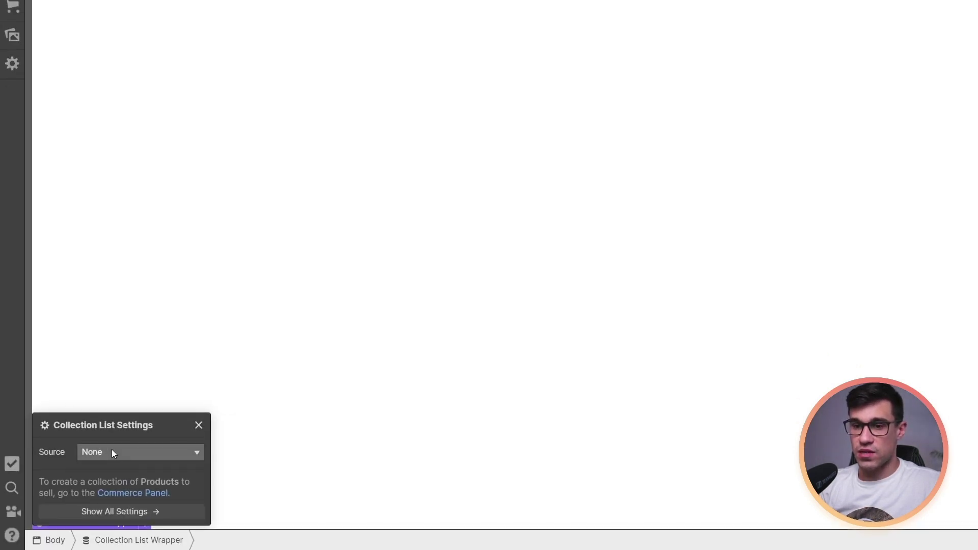
{"action": "left_click", "coordinate": [112, 453]}
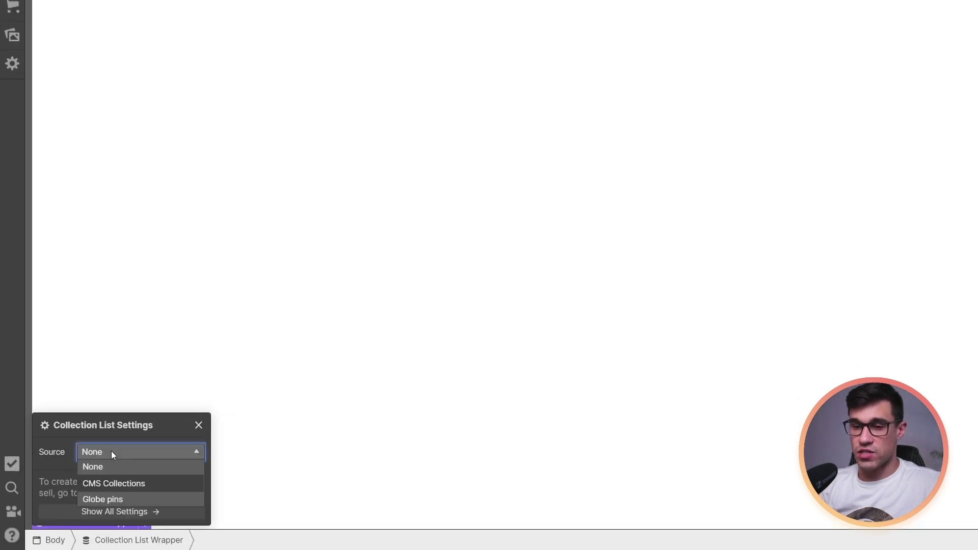
{"action": "left_click", "coordinate": [113, 500]}
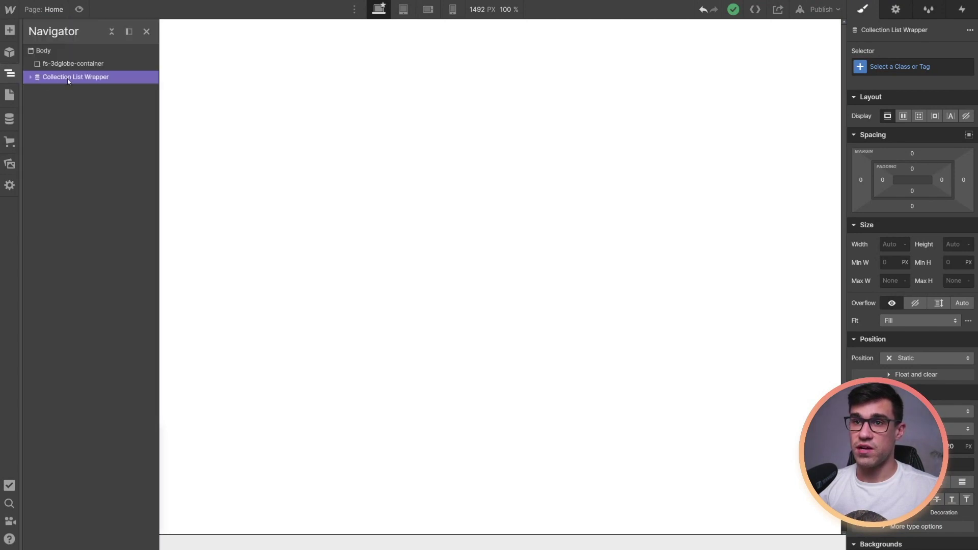
Expand the collection list in the Navigator and select its Collection Item
{"action": "left_click", "coordinate": [31, 77]}
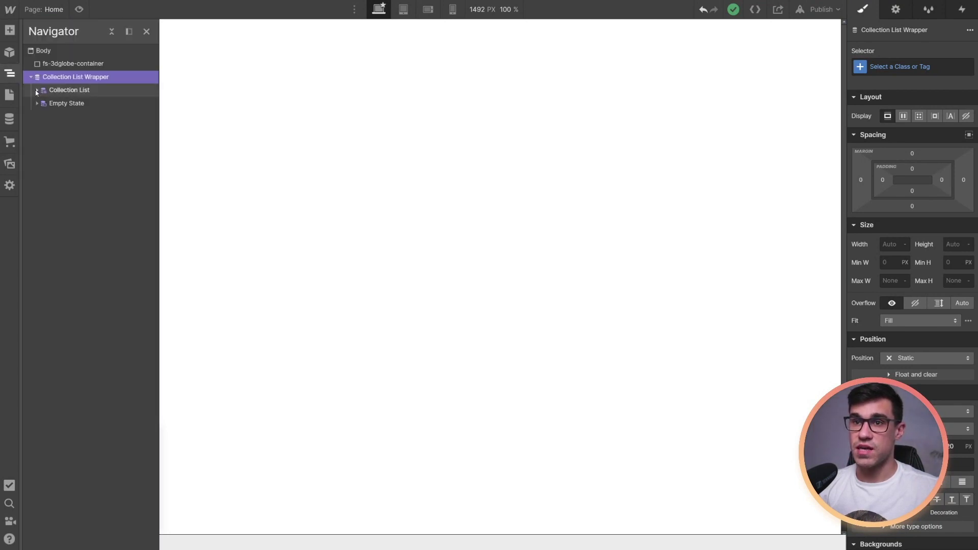
{"action": "left_click", "coordinate": [37, 90]}
{"action": "left_click", "coordinate": [82, 104]}
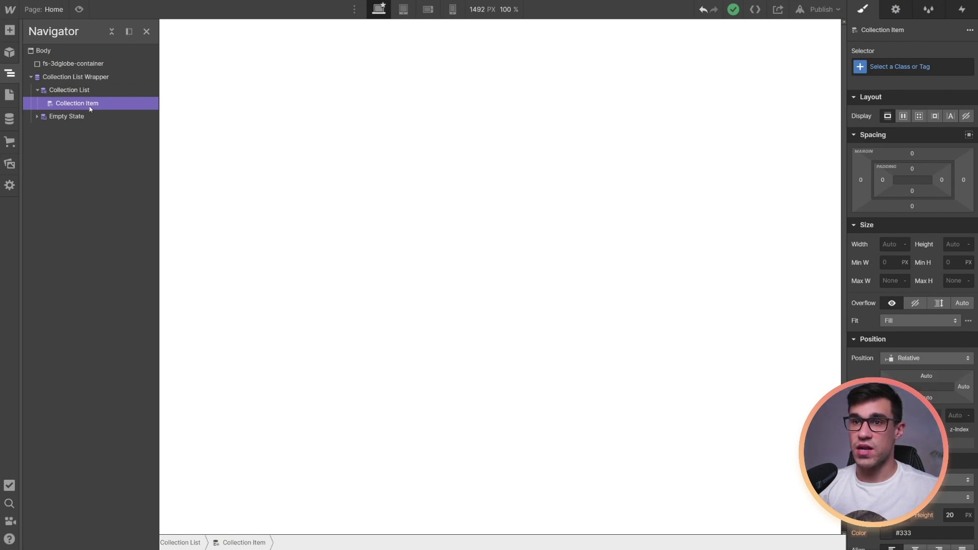
{"action": "left_click", "coordinate": [10, 33]}
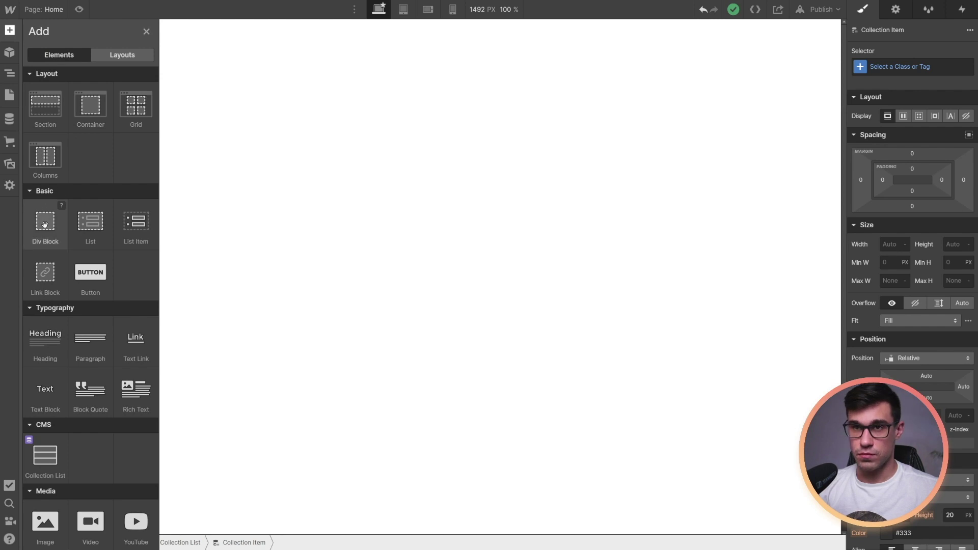
Add a Div Block inside the collection item with class fs-globe-pin
{"action": "left_click", "coordinate": [62, 311]}
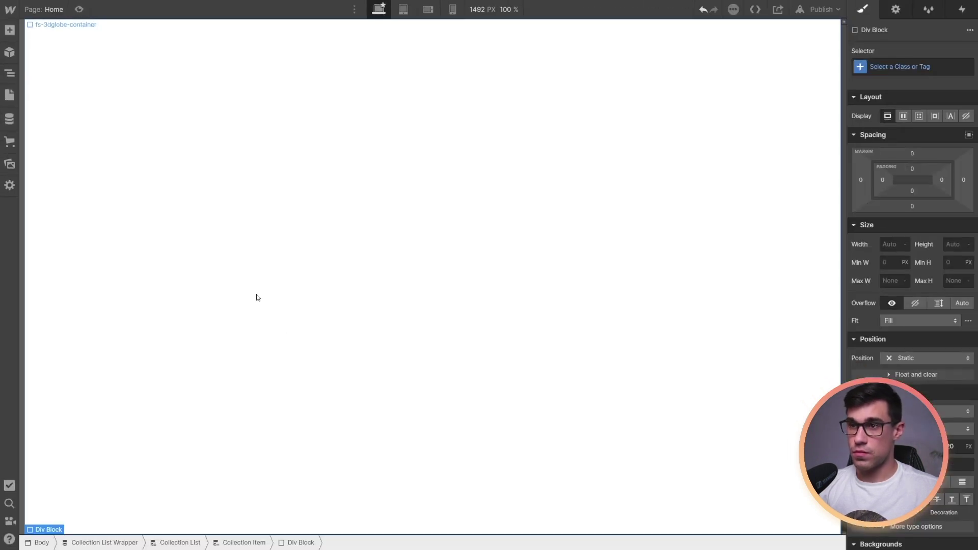
{"action": "left_click", "coordinate": [900, 73]}
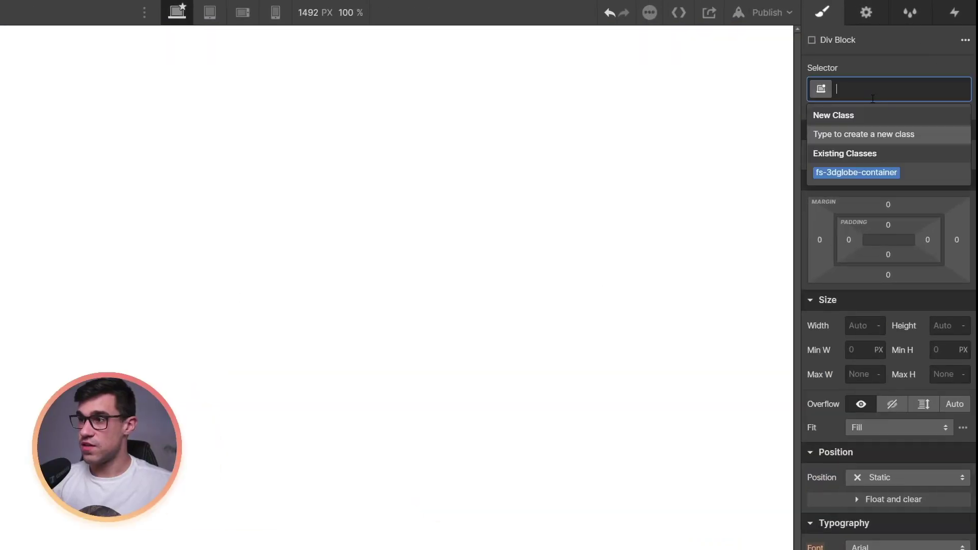
{"action": "type", "text": "fs-g"}
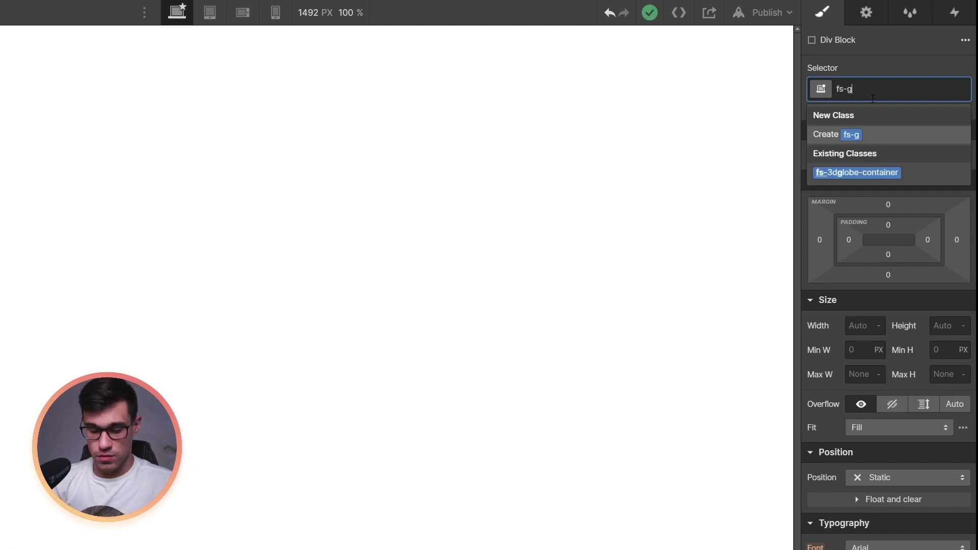
{"action": "type", "text": "lobe-pin"}
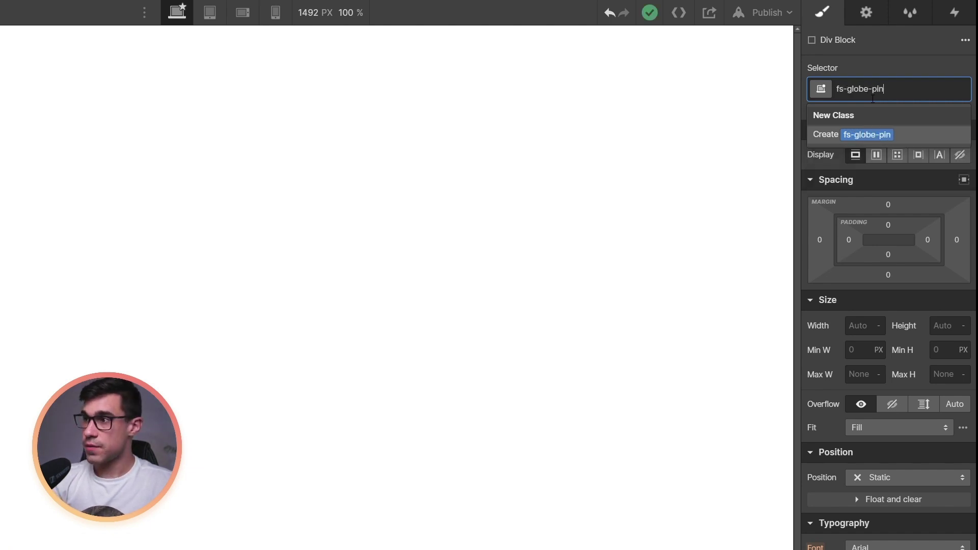
{"action": "key", "text": "Return"}
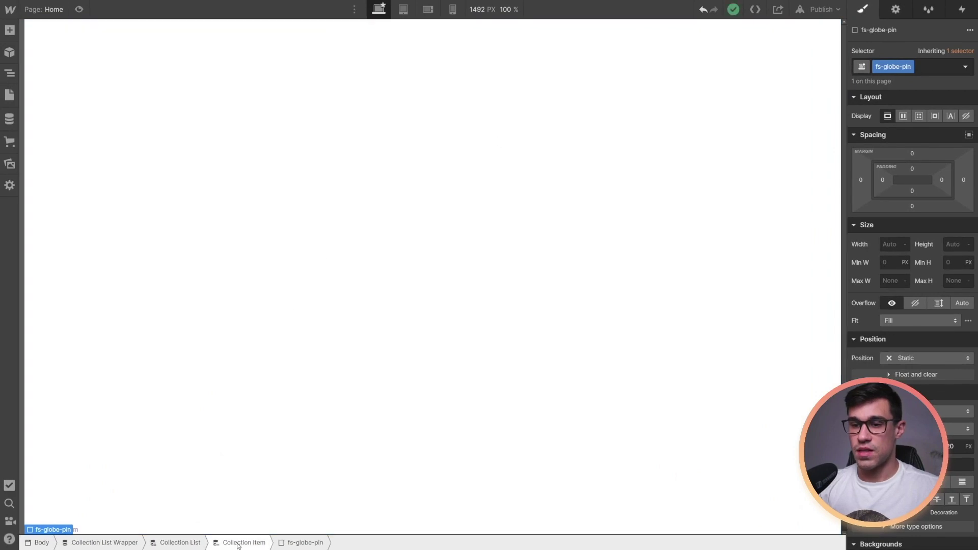
Drag a second Div Block into the collection item and class it fs-globe-tooltip
{"action": "left_click", "coordinate": [239, 543]}
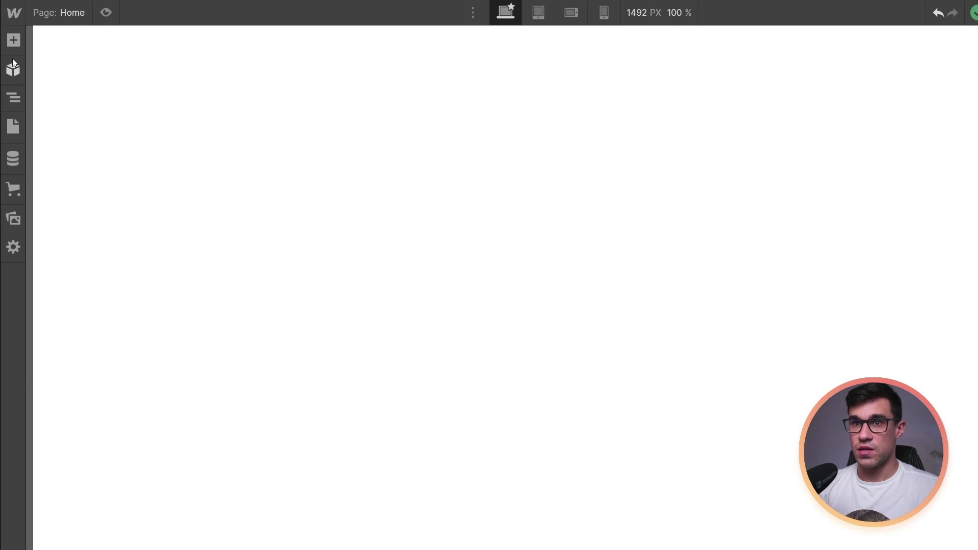
{"action": "left_click", "coordinate": [13, 40]}
{"action": "left_click_drag", "start_coordinate": [65, 316], "coordinate": [188, 464]}
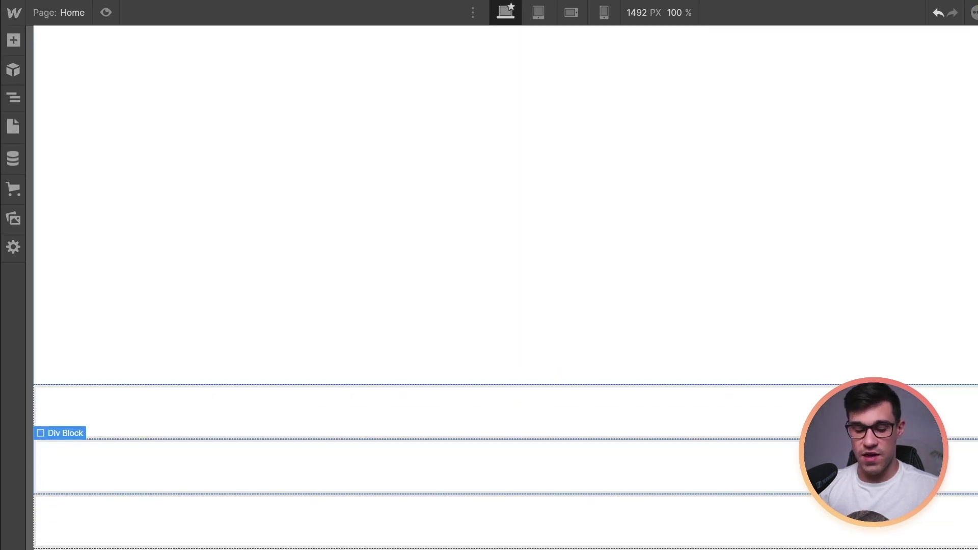
{"action": "left_click", "coordinate": [881, 88]}
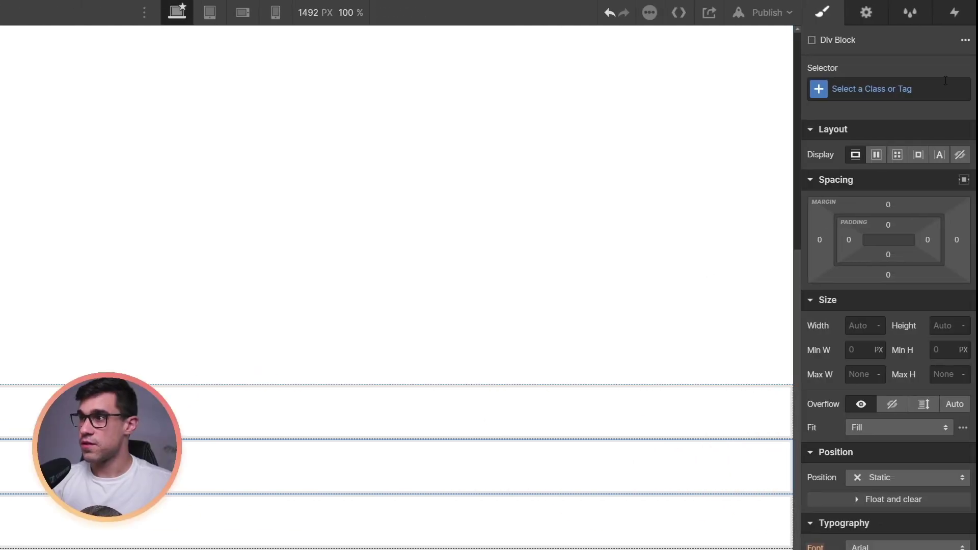
{"action": "type", "text": "fs-"}
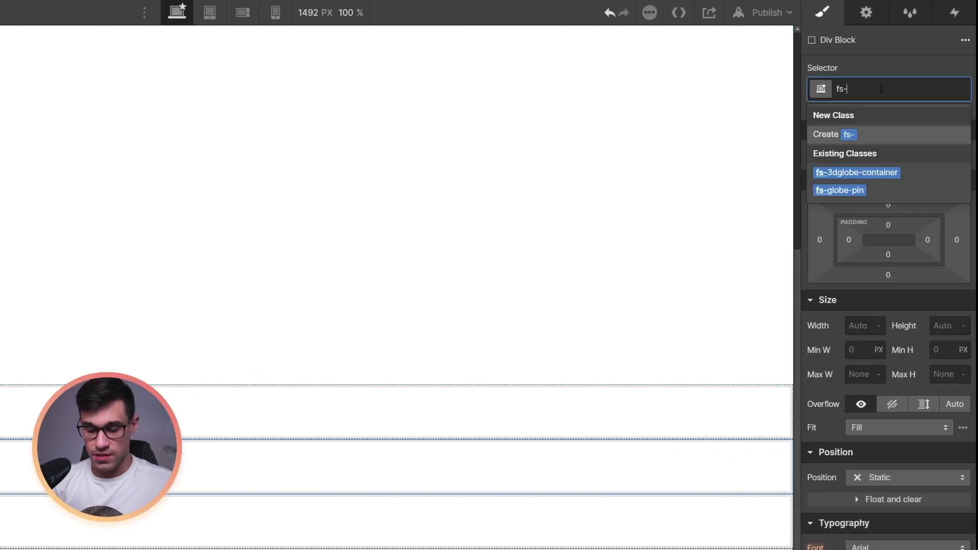
{"action": "type", "text": "globe-tooltip"}
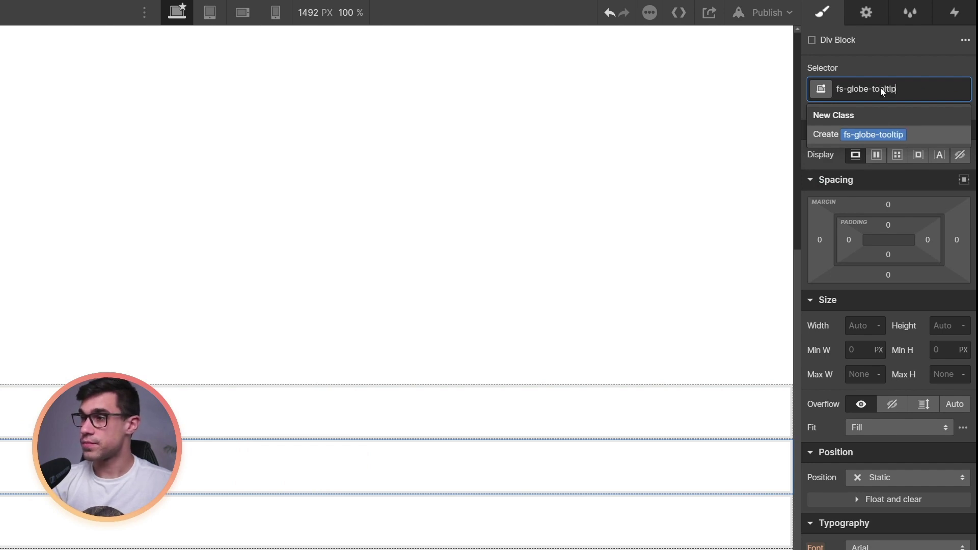
{"action": "key", "text": "Return"}
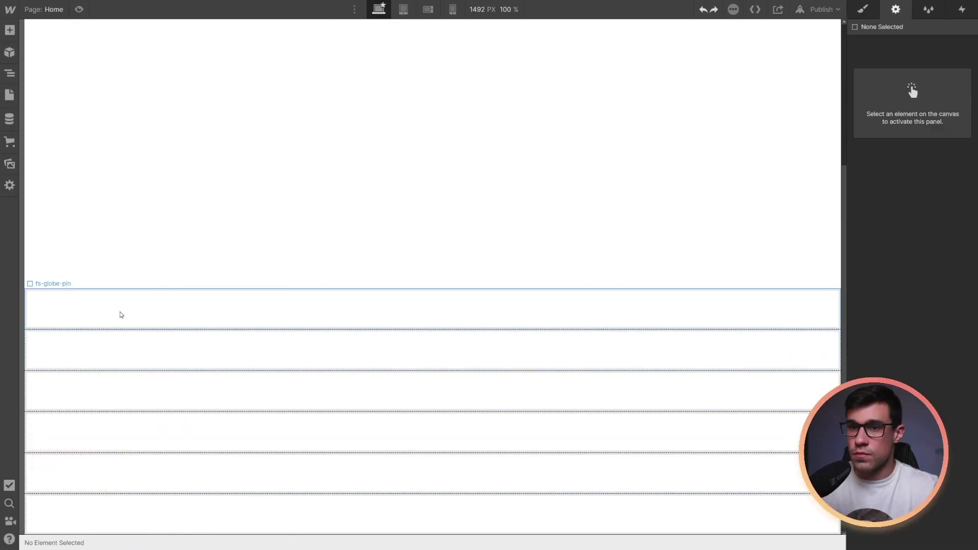
Insert a Text Block into the Globe pins Collection Item
{"action": "left_click", "coordinate": [128, 309]}
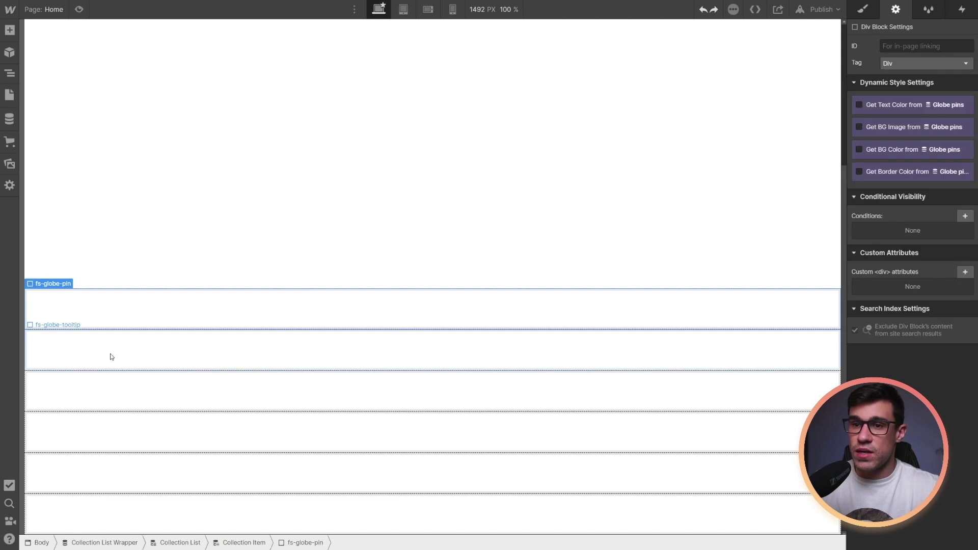
{"action": "left_click", "coordinate": [238, 543]}
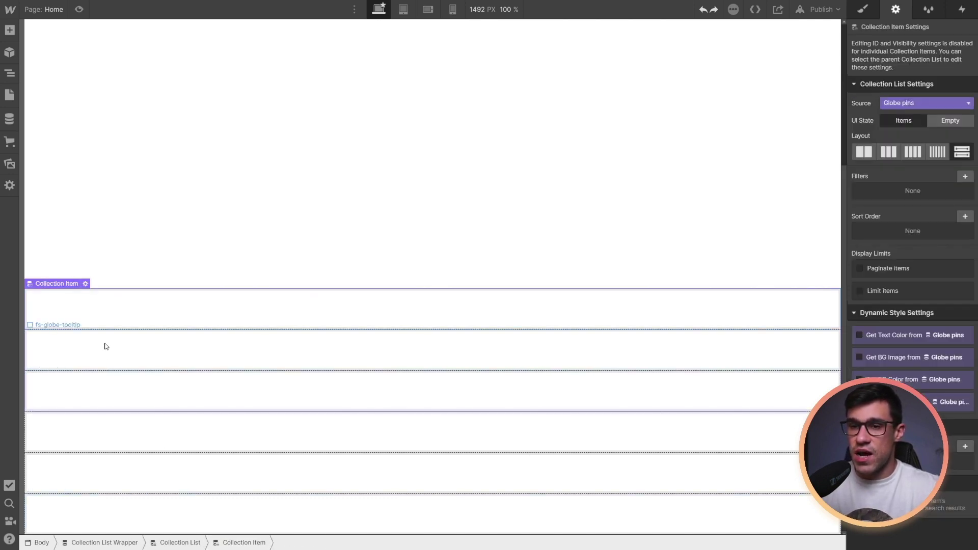
{"action": "left_click", "coordinate": [9, 30]}
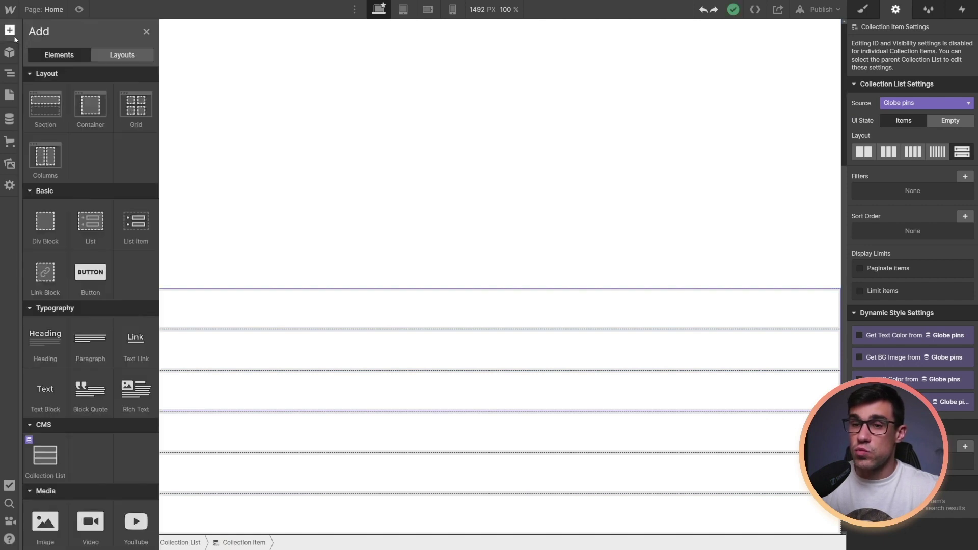
{"action": "left_click", "coordinate": [46, 390]}
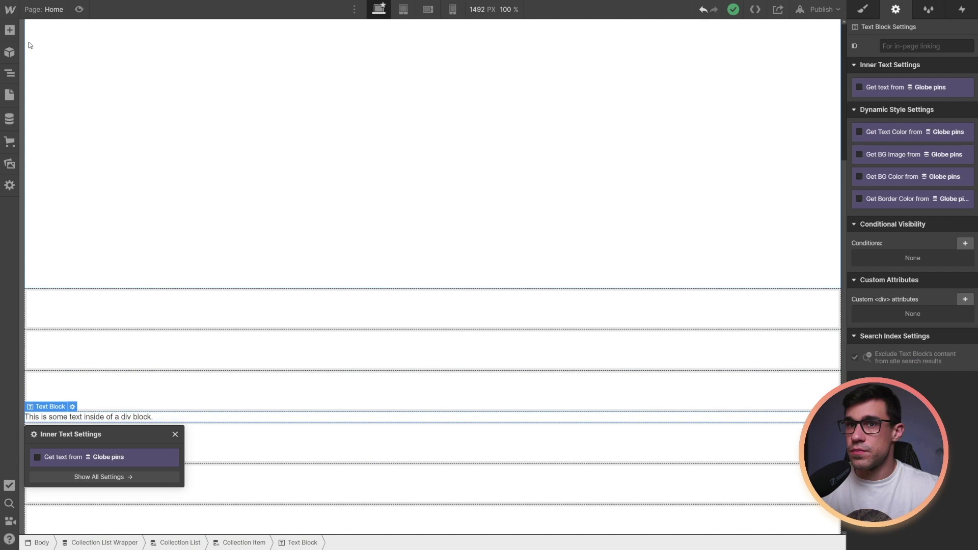
{"action": "left_click", "coordinate": [9, 31]}
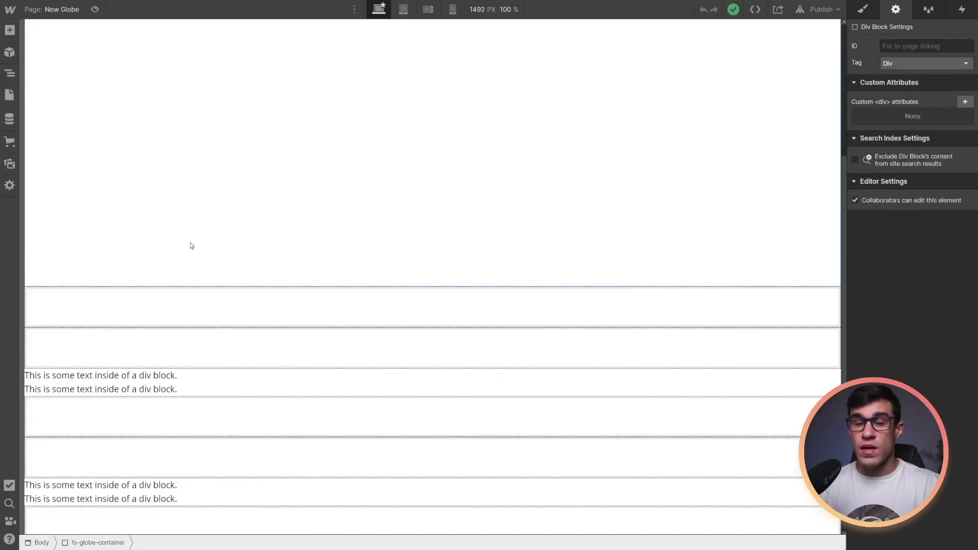
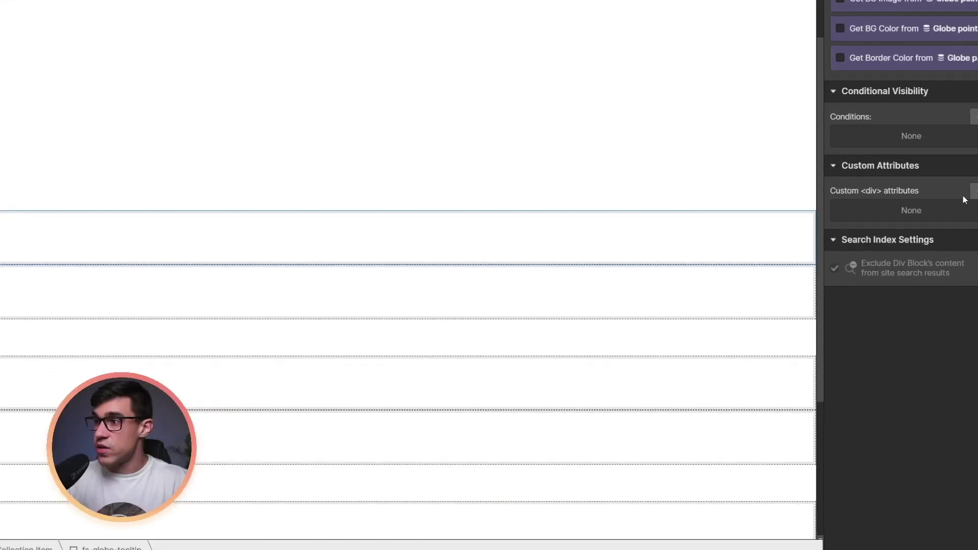
Add the custom attribute fs-3dglobe-element = tooltip to the tooltip element
{"action": "left_click", "coordinate": [965, 272]}
{"action": "type", "text": "fs"}
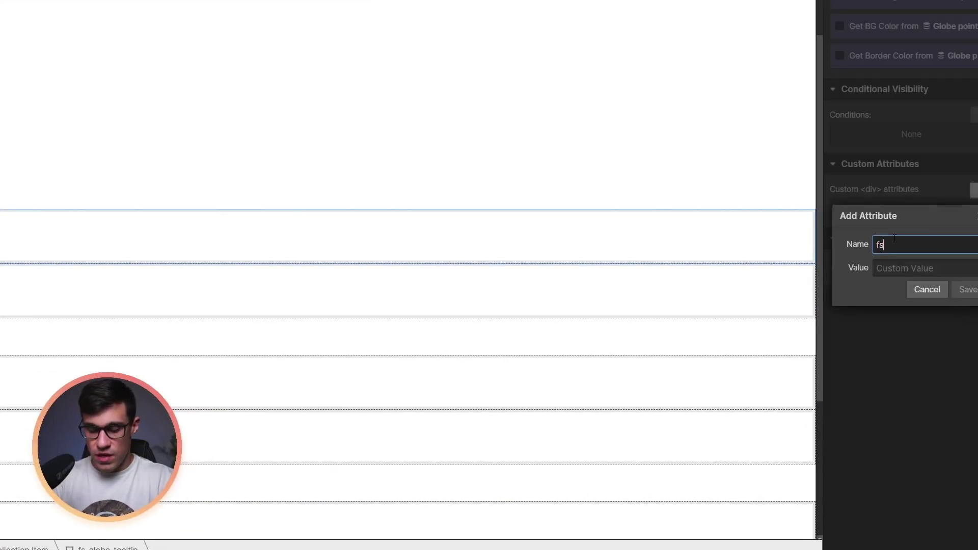
{"action": "type", "text": "-3dglobe-element"}
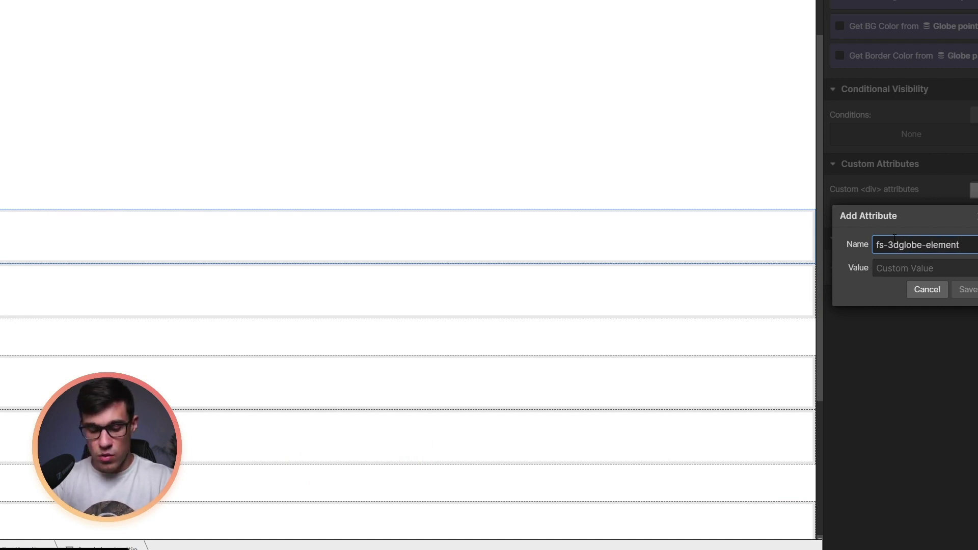
{"action": "key", "text": "Tab"}
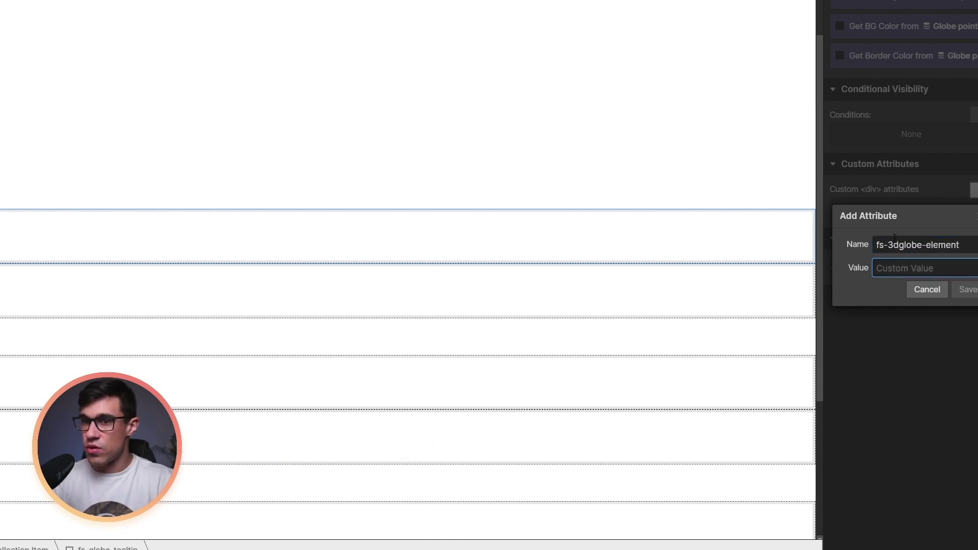
{"action": "type", "text": "tooltip"}
{"action": "left_click", "coordinate": [966, 289]}
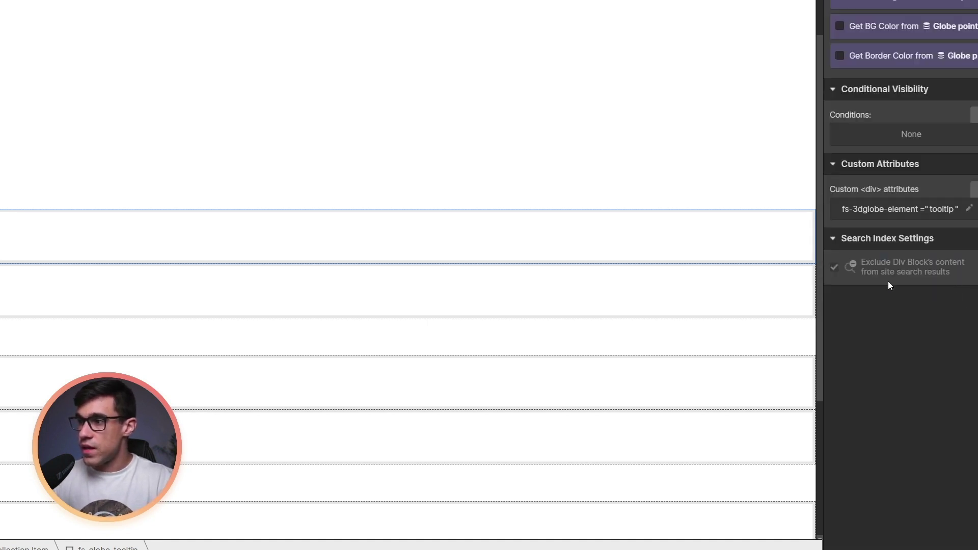
Give the fs_globe_pin div the custom attribute fs-3dglobe-element = pin
{"action": "left_click", "coordinate": [739, 282]}
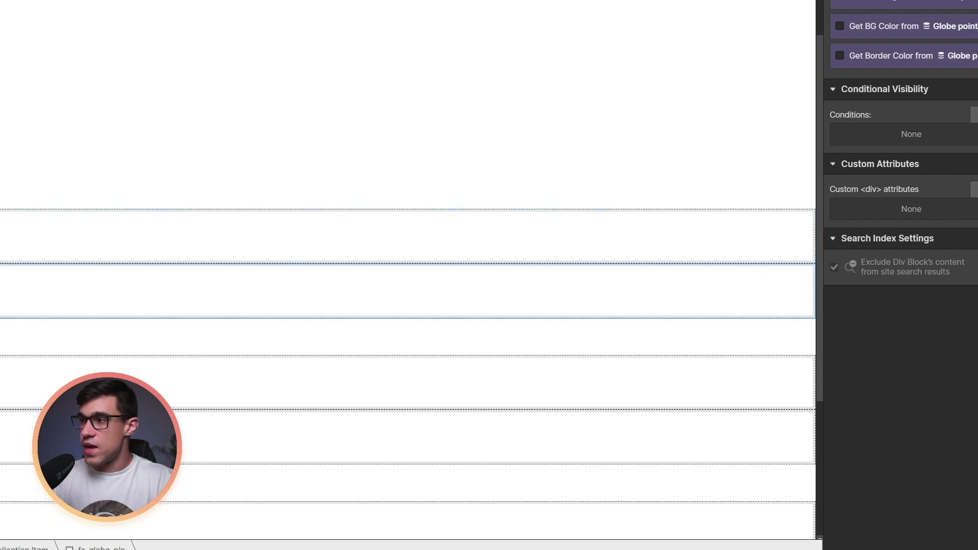
{"action": "left_click", "coordinate": [974, 189]}
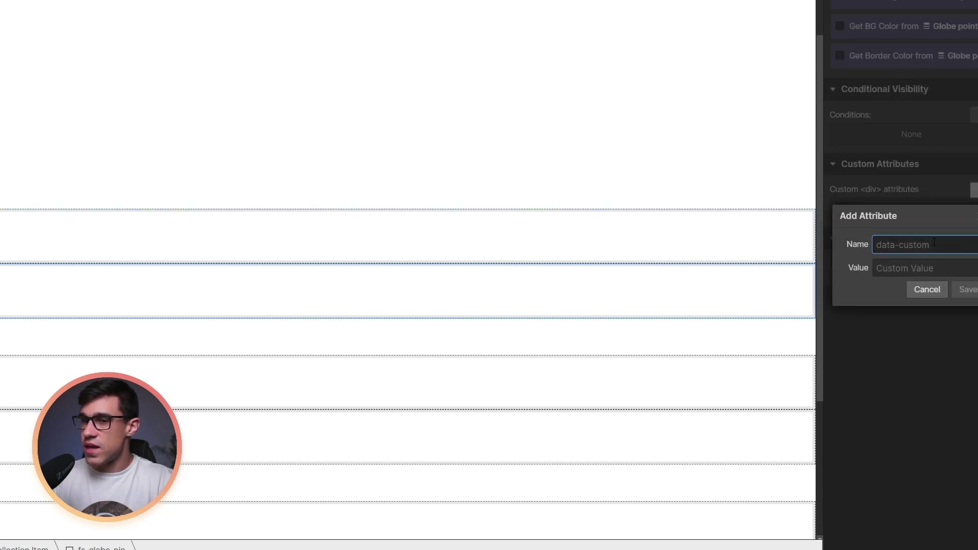
{"action": "type", "text": "fs"}
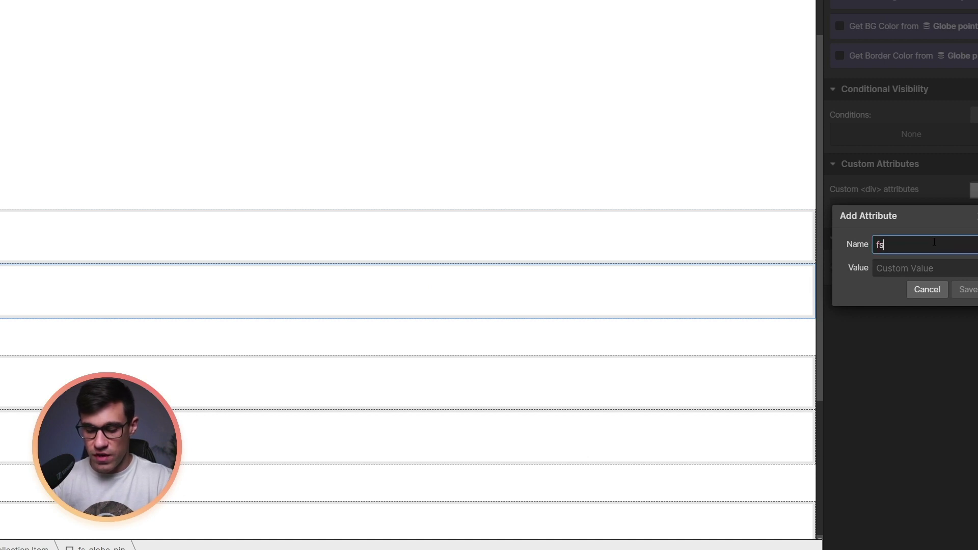
{"action": "type", "text": "-3dglo"}
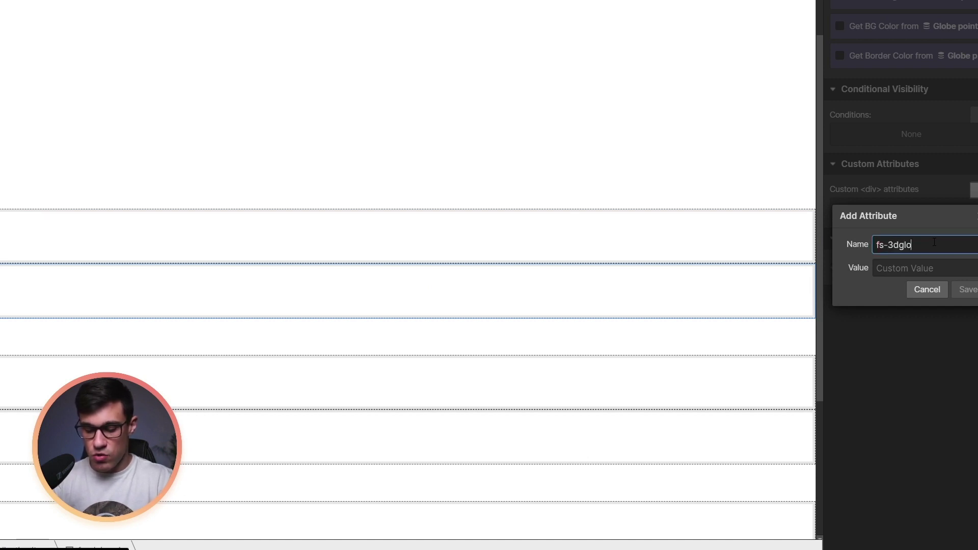
{"action": "type", "text": "ebe-element"}
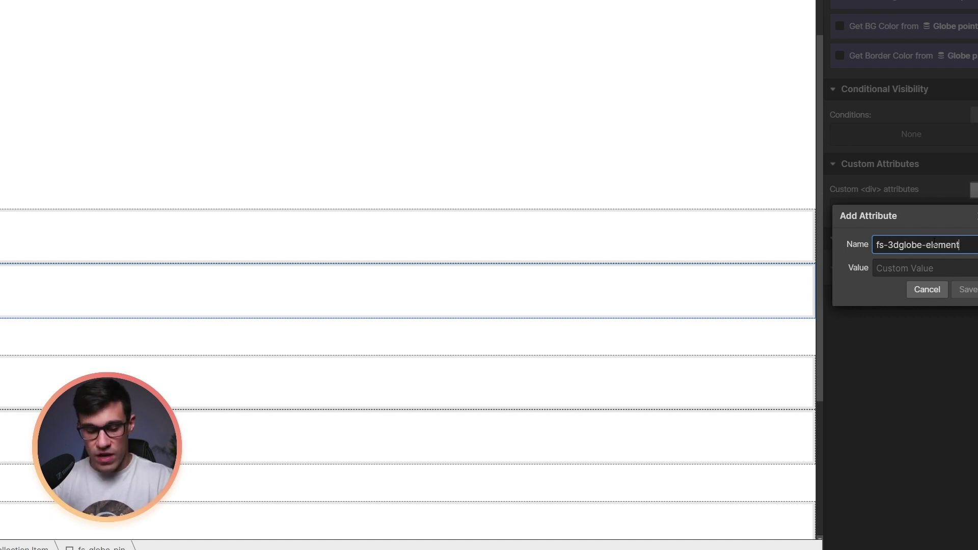
{"action": "key", "text": "Tab"}
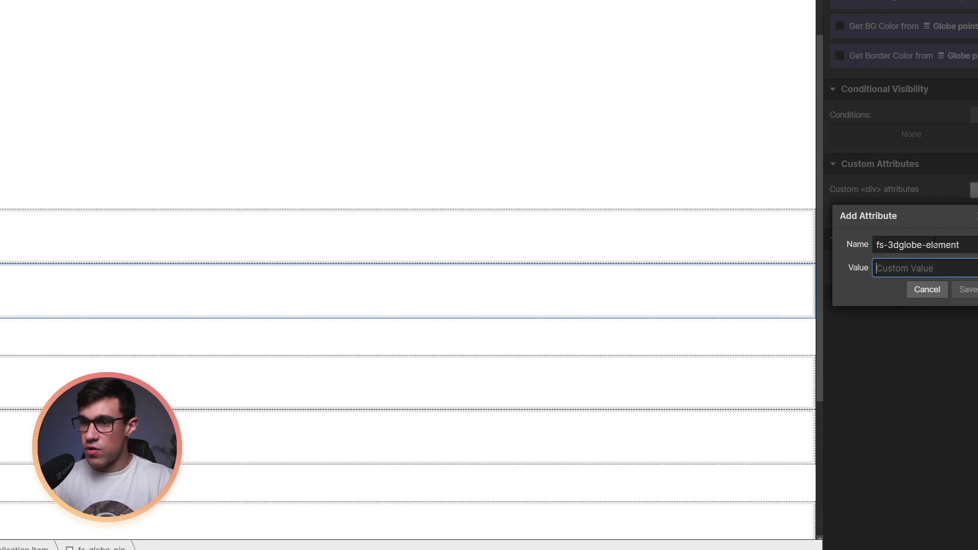
{"action": "type", "text": "pin"}
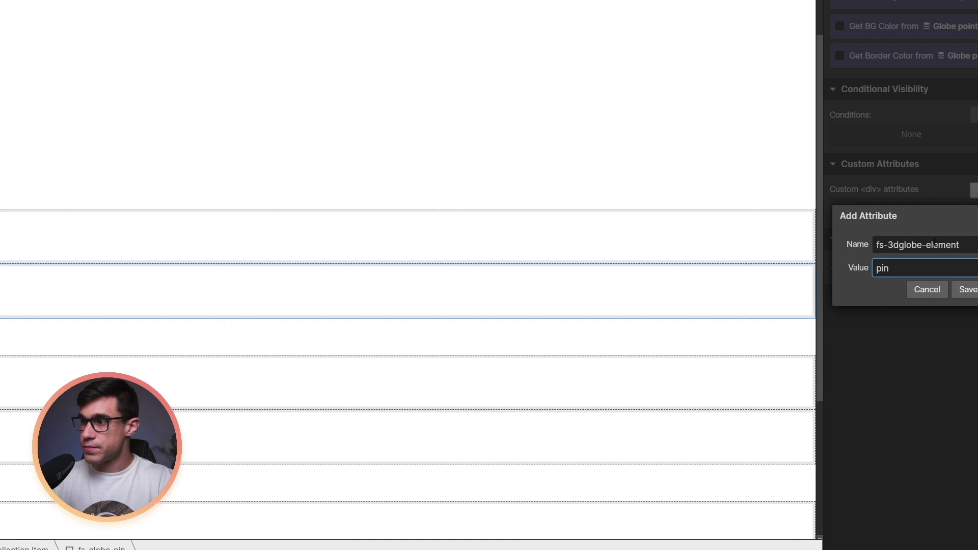
{"action": "left_click", "coordinate": [967, 289]}
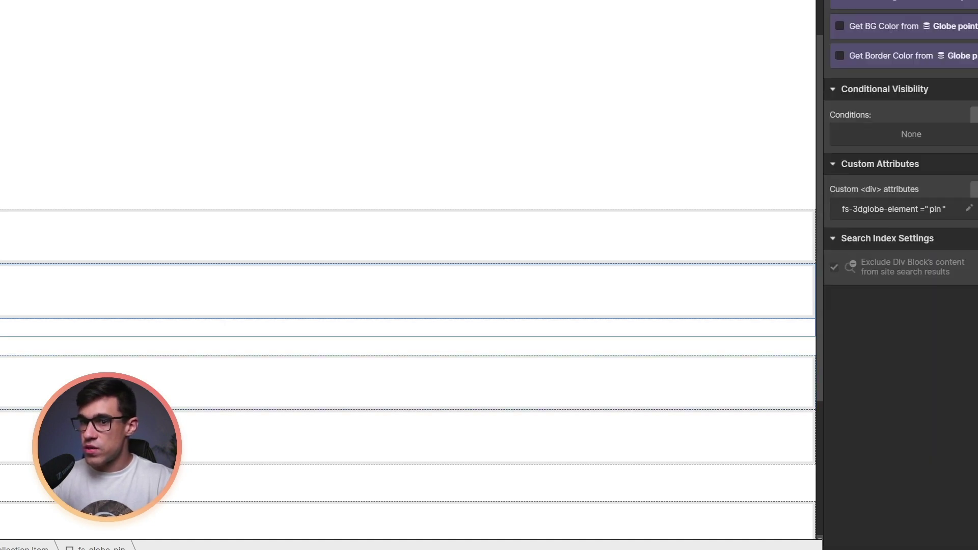
{"action": "left_click", "coordinate": [761, 327]}
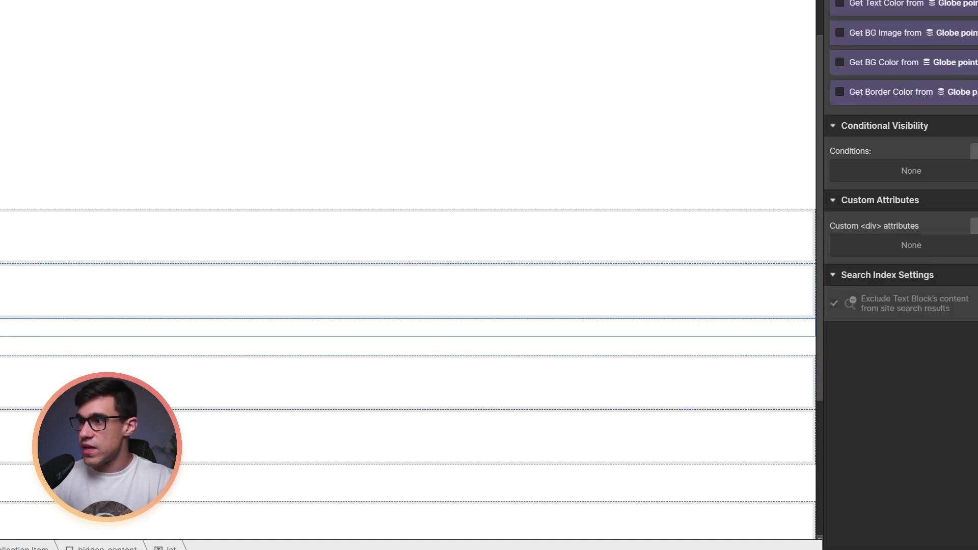
Add the custom attribute fs-3dglobe-element = lat to the lat text block
{"action": "left_click", "coordinate": [973, 226]}
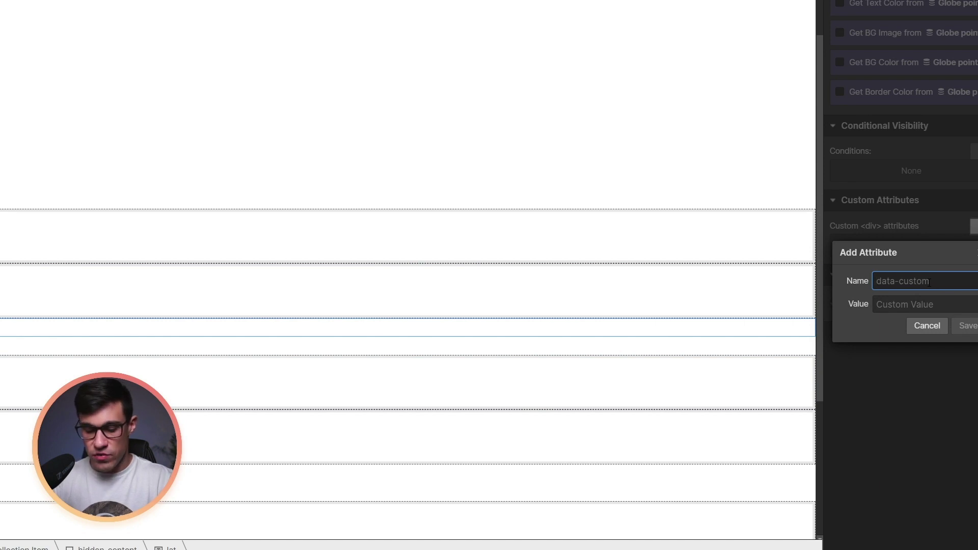
{"action": "type", "text": "fs-3dglobe"}
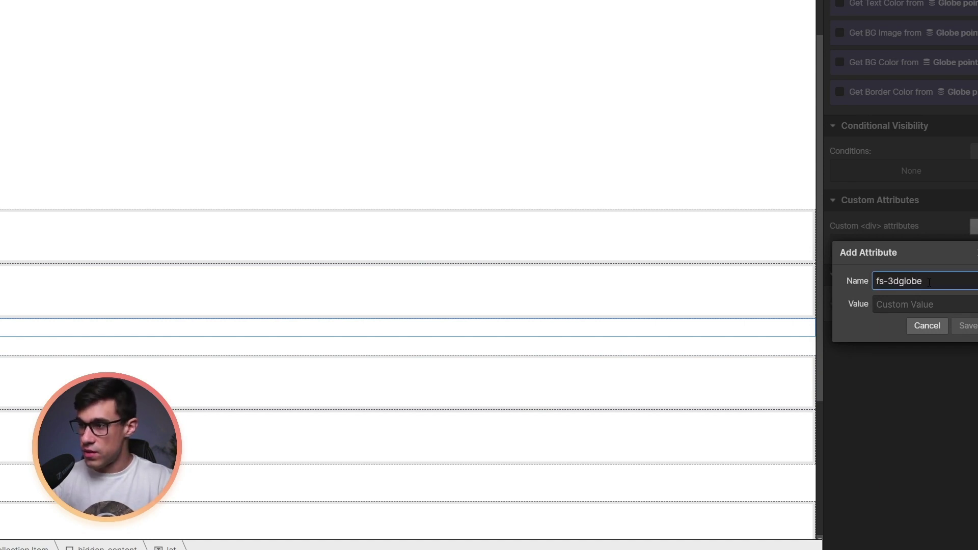
{"action": "type", "text": "-element"}
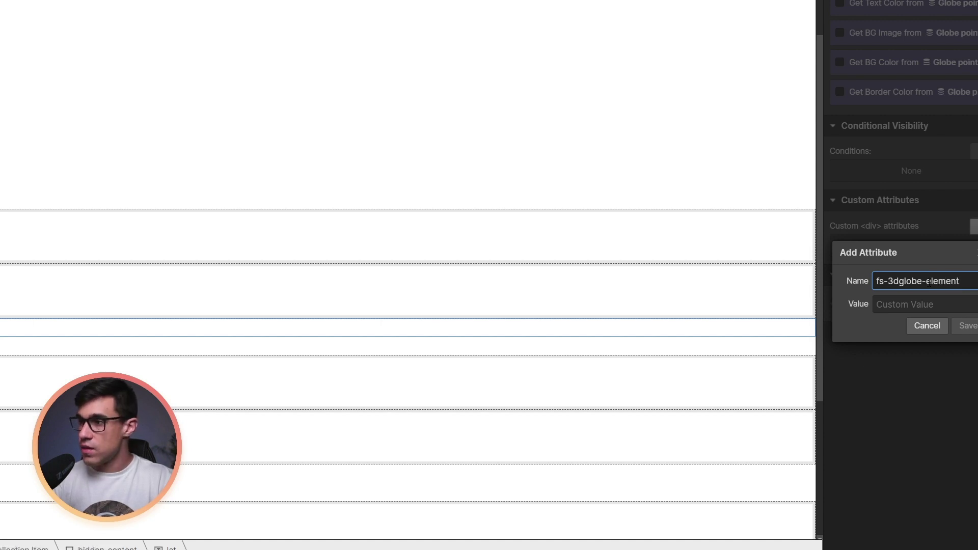
{"action": "key", "text": "Tab"}
{"action": "type", "text": "la"}
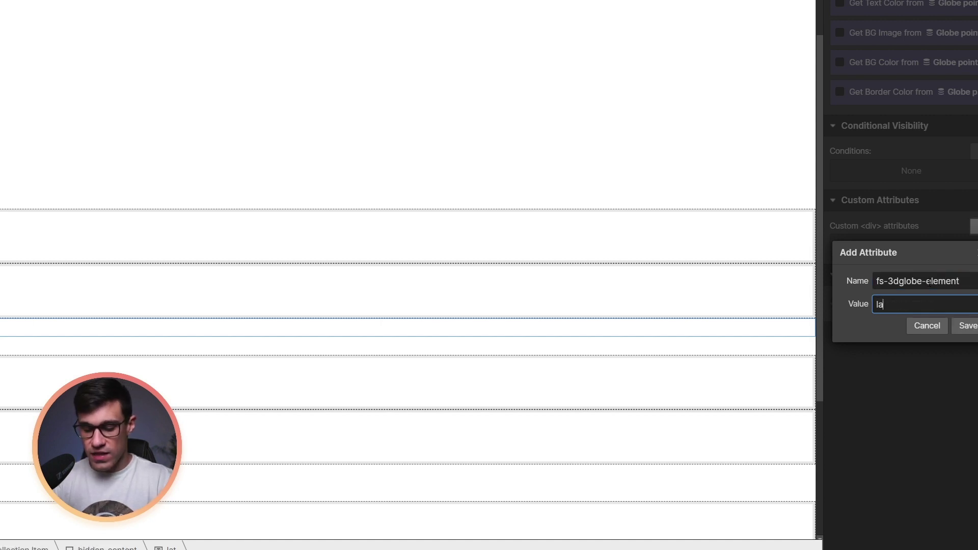
{"action": "left_click", "coordinate": [968, 327]}
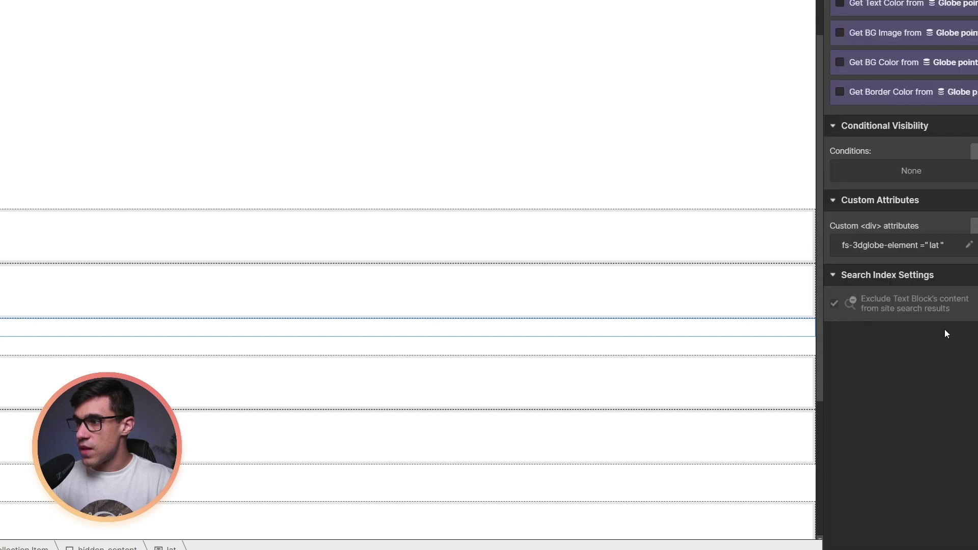
Give the lon text block the custom attribute fs-3dglobe-element = lon
{"action": "left_click", "coordinate": [229, 331]}
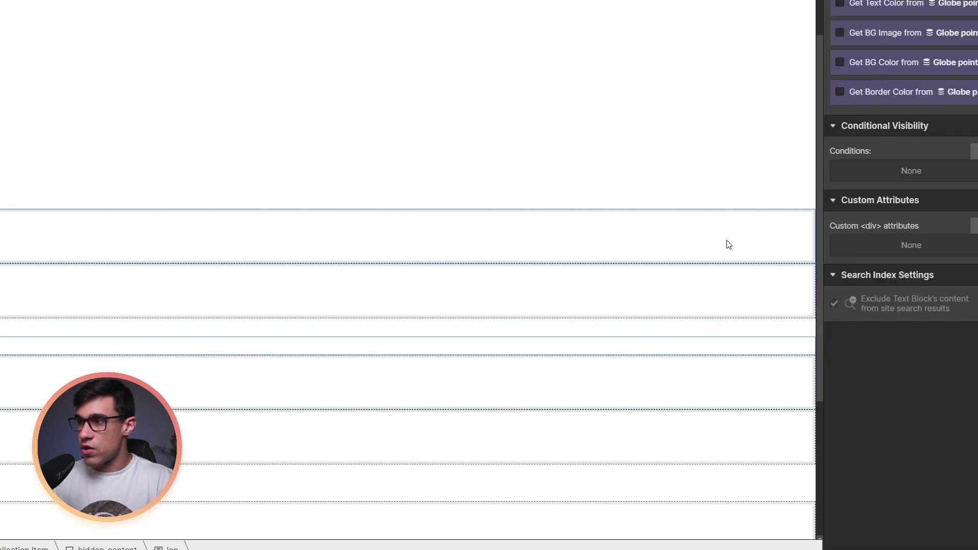
{"action": "left_click", "coordinate": [974, 226]}
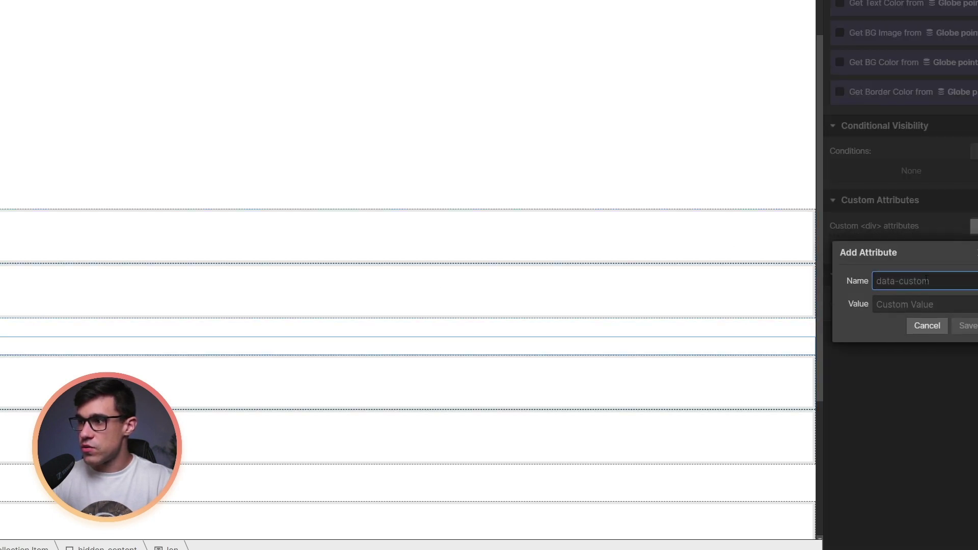
{"action": "type", "text": "fs-3dglobe"}
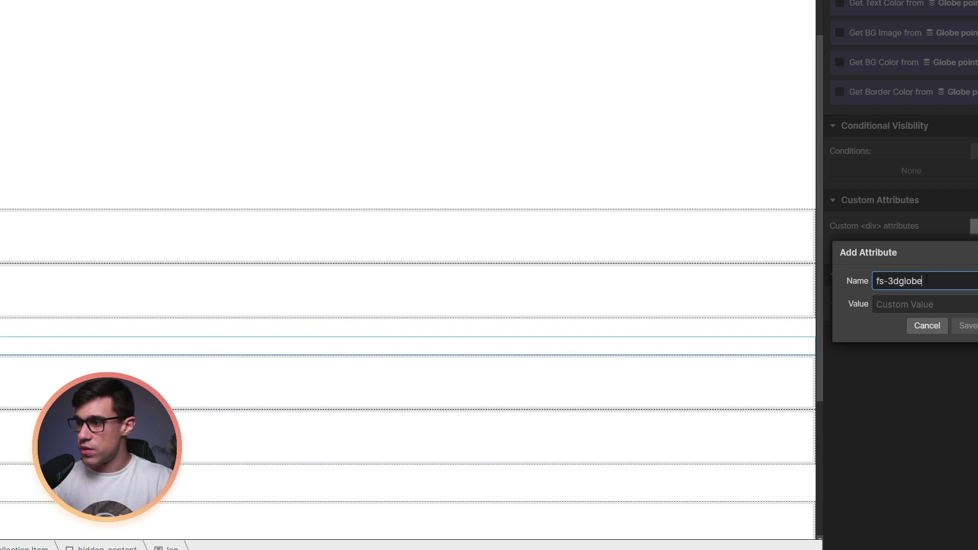
{"action": "type", "text": "-elementg"}
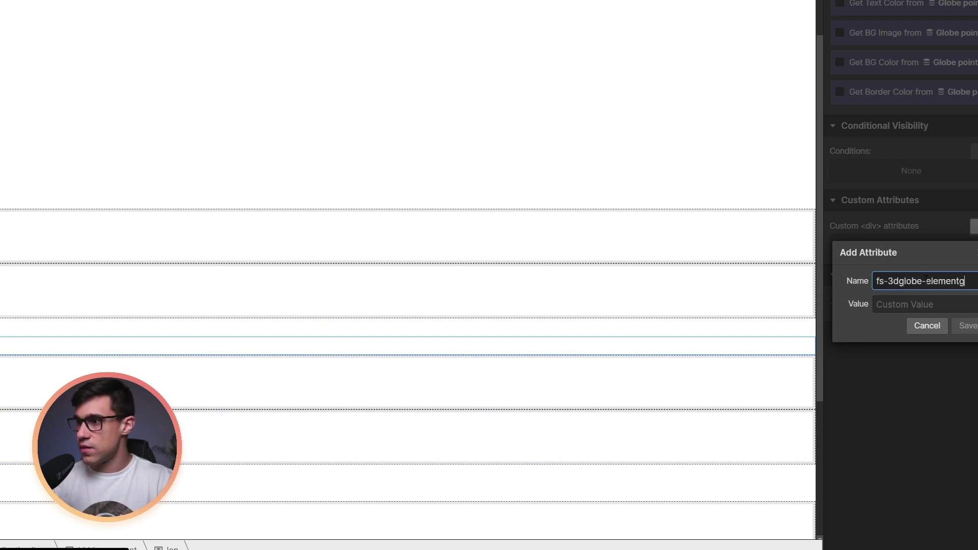
{"action": "key", "text": "Tab"}
{"action": "type", "text": "lon"}
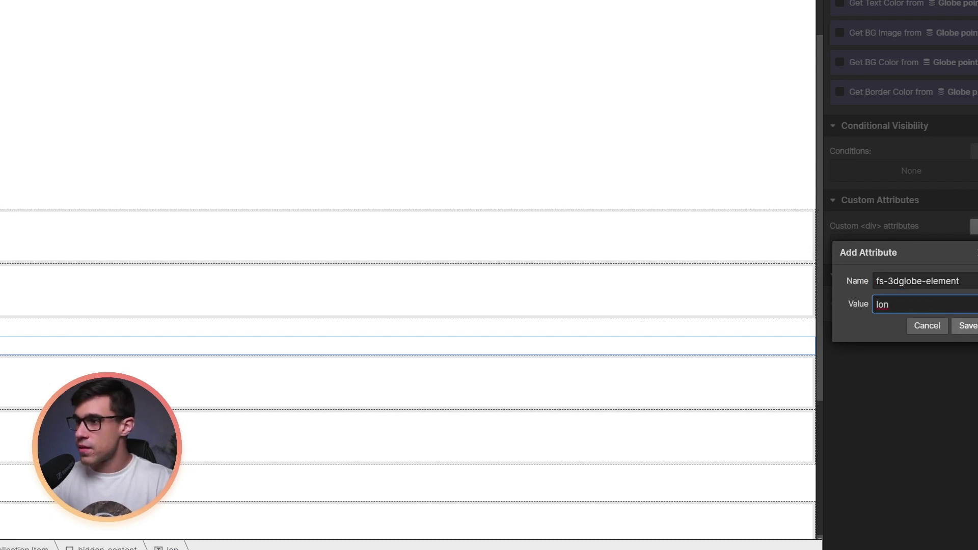
{"action": "left_click", "coordinate": [967, 325]}
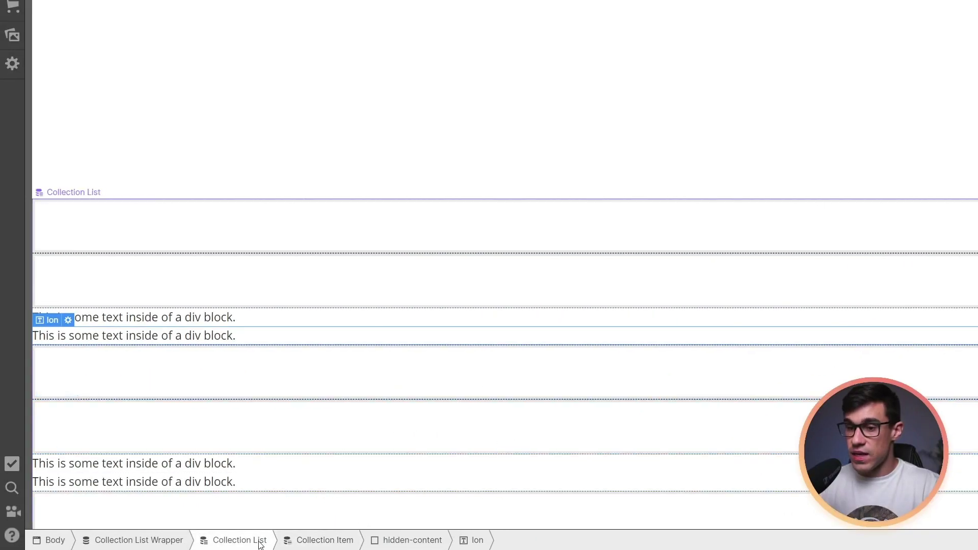
Select the Globe pins Collection List and save the attribute fs-3dglobe-element = list on it
{"action": "left_click", "coordinate": [258, 543]}
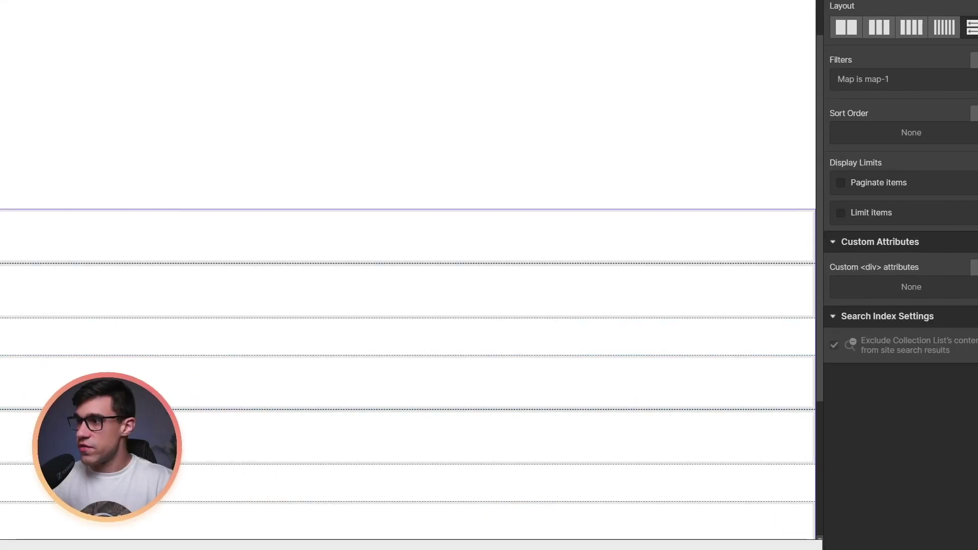
{"action": "left_click", "coordinate": [974, 267]}
{"action": "type", "text": "fs"}
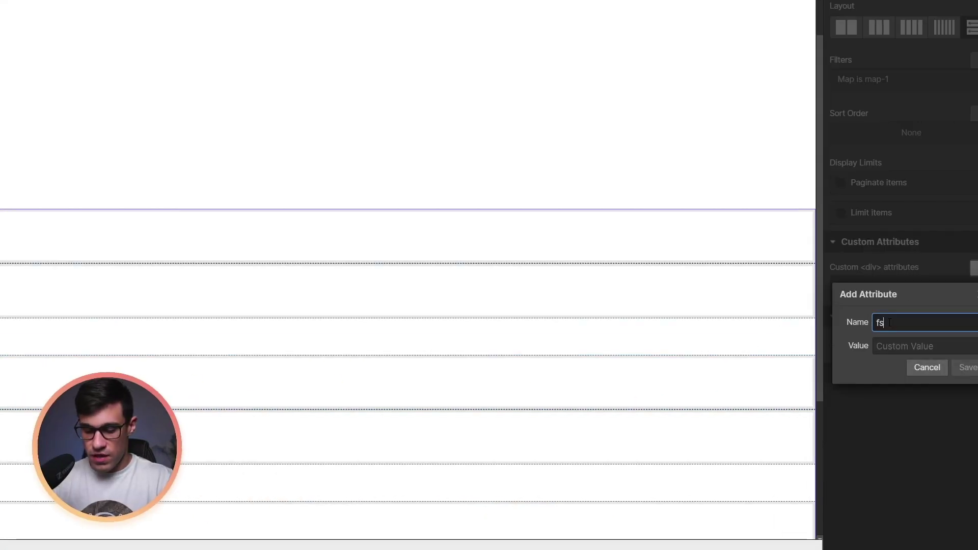
{"action": "type", "text": "-3dglobe"}
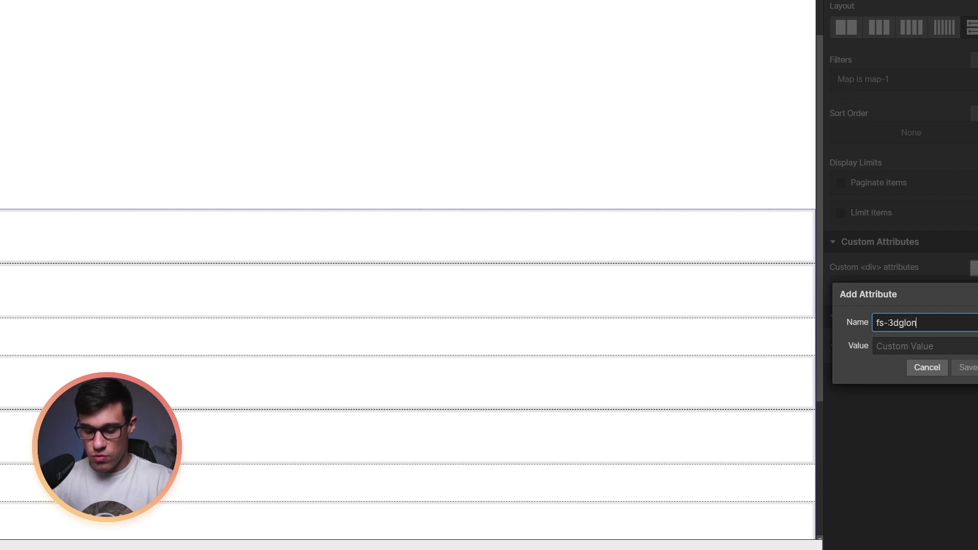
{"action": "type", "text": "-element"}
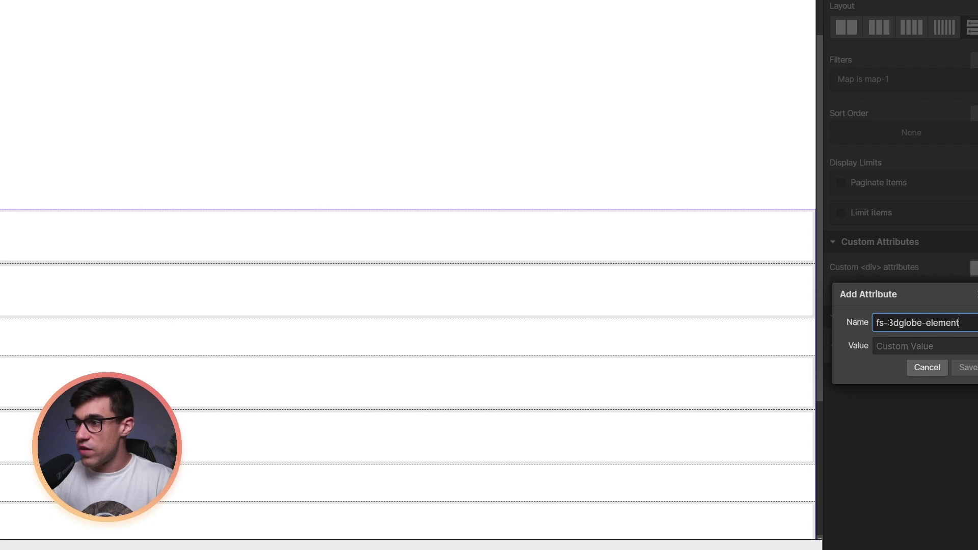
{"action": "key", "text": "Tab"}
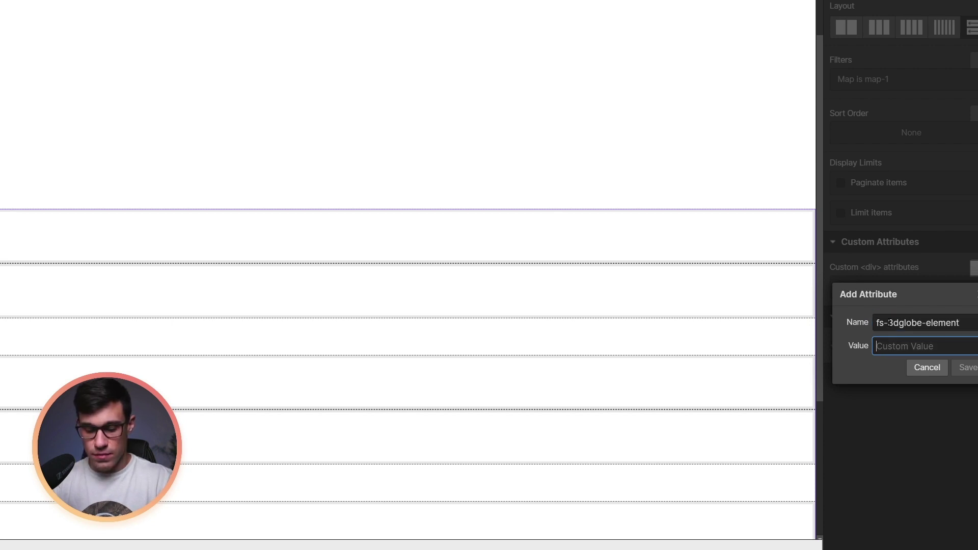
{"action": "type", "text": "list"}
{"action": "left_click", "coordinate": [965, 371]}
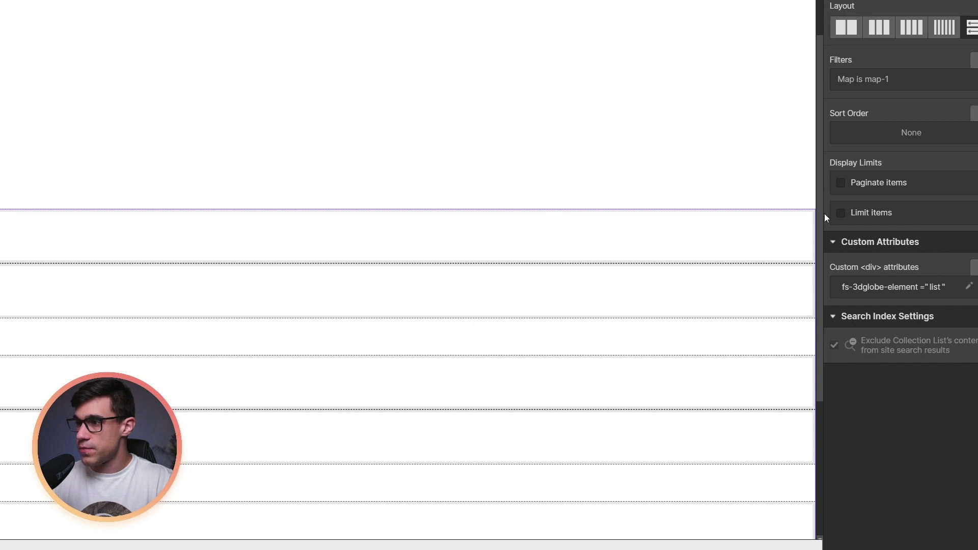
{"action": "left_click", "coordinate": [352, 142]}
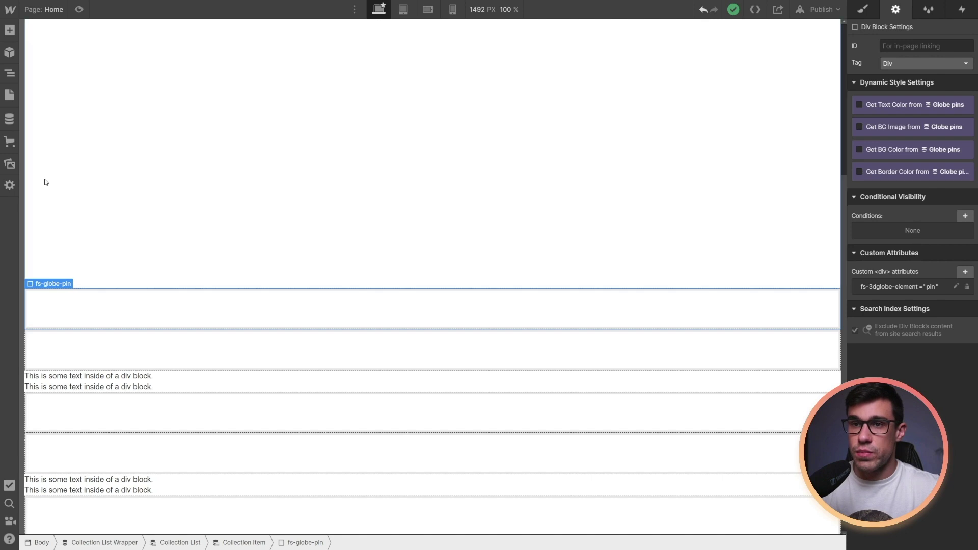
Add an Image inside the pin block and another Image inside the tooltip block
{"action": "left_click", "coordinate": [9, 30]}
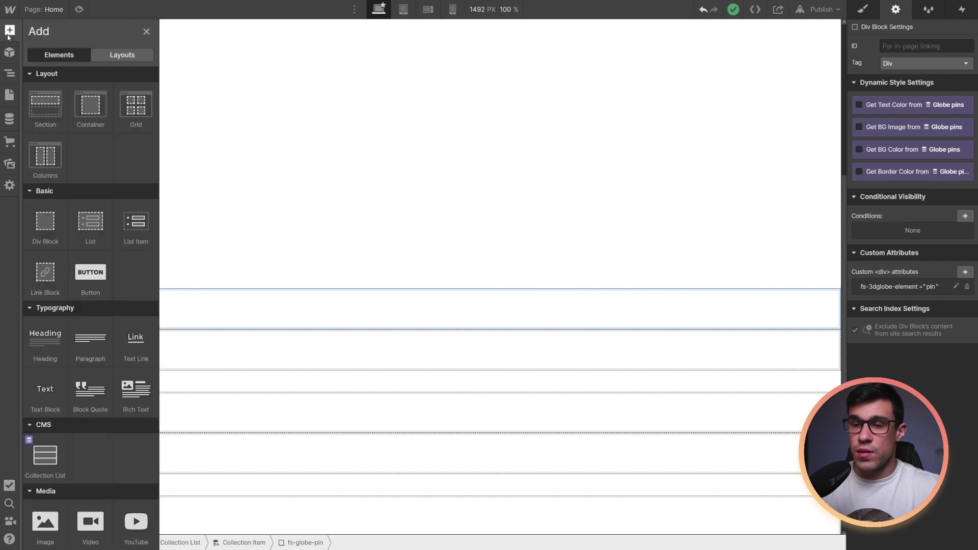
{"action": "left_click", "coordinate": [44, 521]}
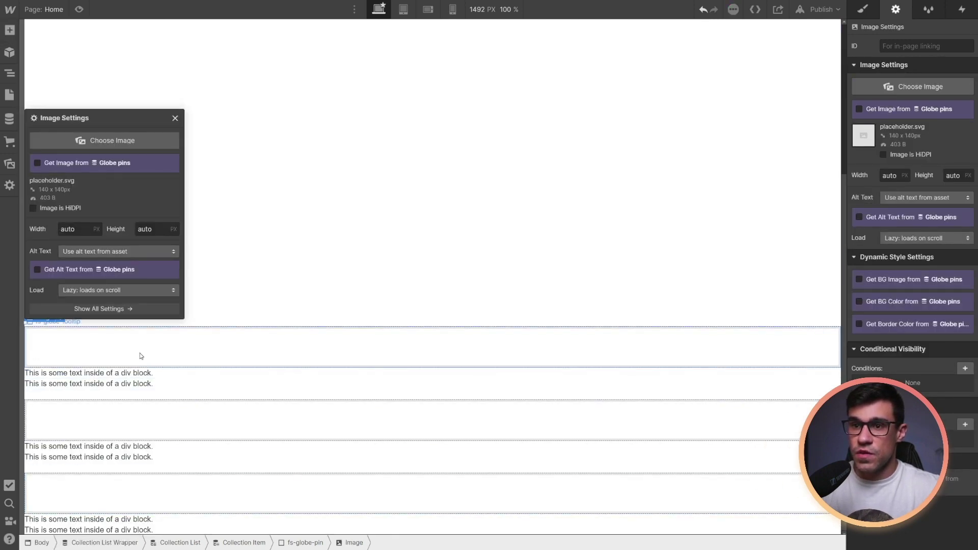
{"action": "left_click", "coordinate": [141, 356]}
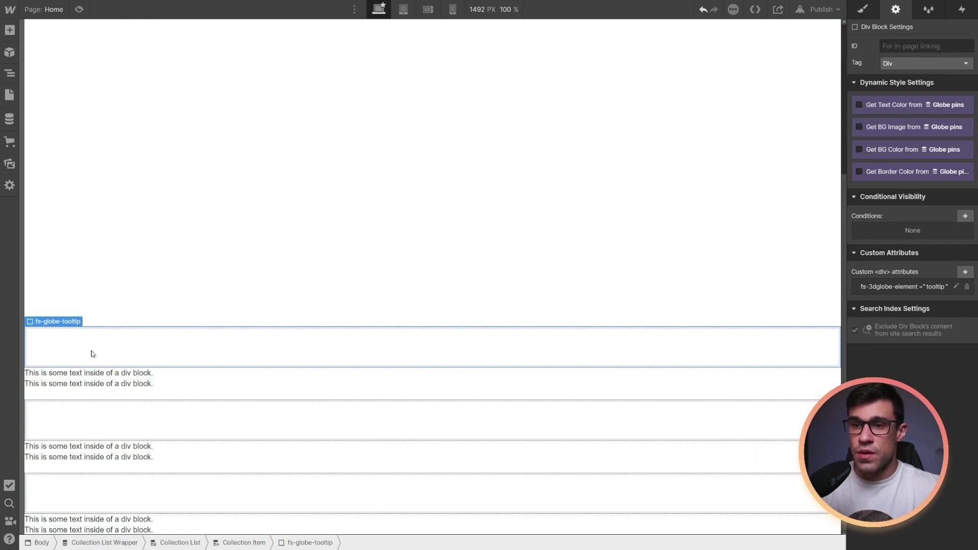
{"action": "left_click", "coordinate": [9, 29]}
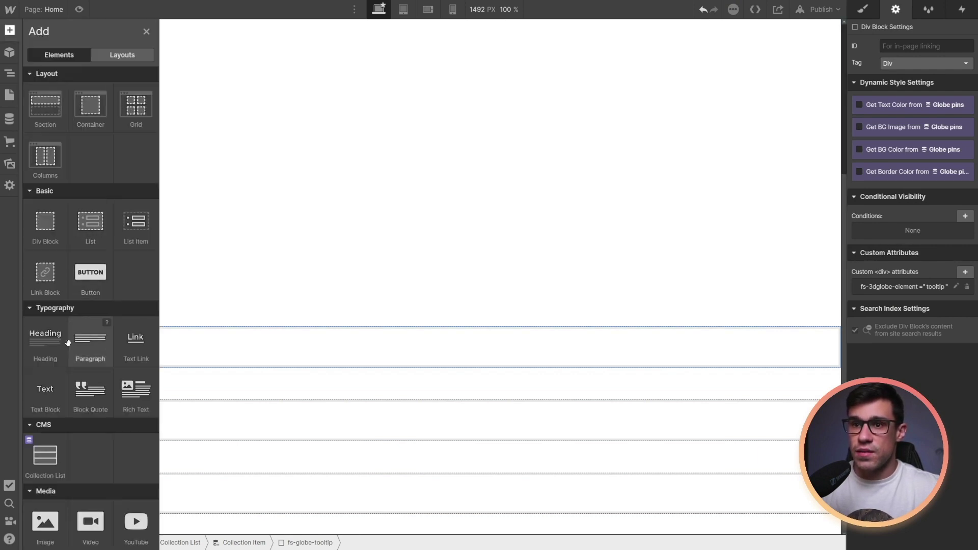
{"action": "left_click", "coordinate": [48, 520]}
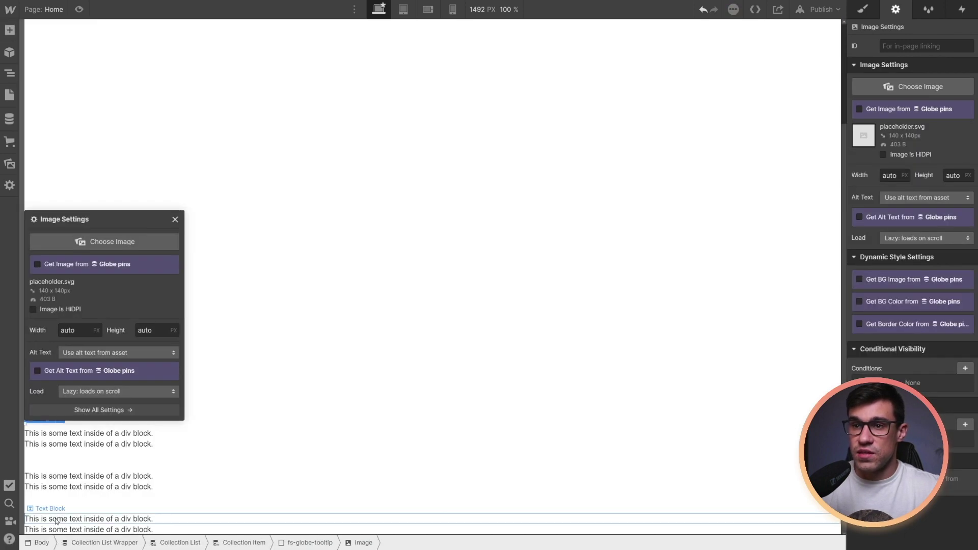
Add an H3 heading and a Text Link to the tooltip block
{"action": "left_click", "coordinate": [9, 30]}
{"action": "left_click", "coordinate": [46, 334]}
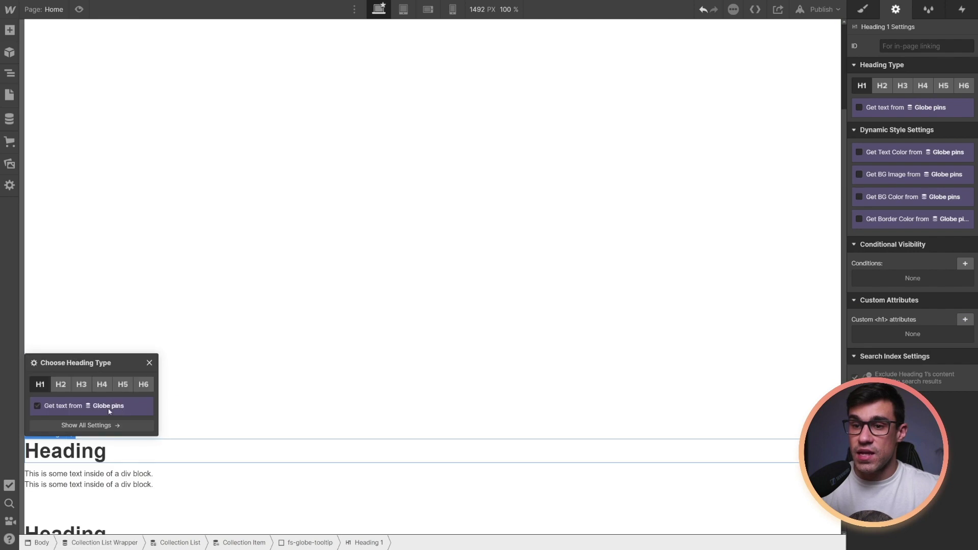
{"action": "left_click", "coordinate": [81, 385]}
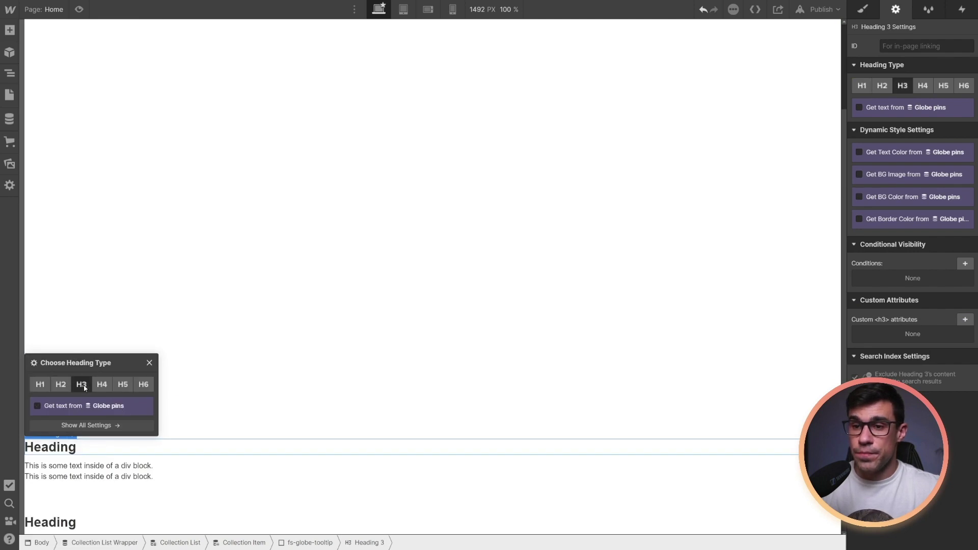
{"action": "left_click", "coordinate": [10, 30]}
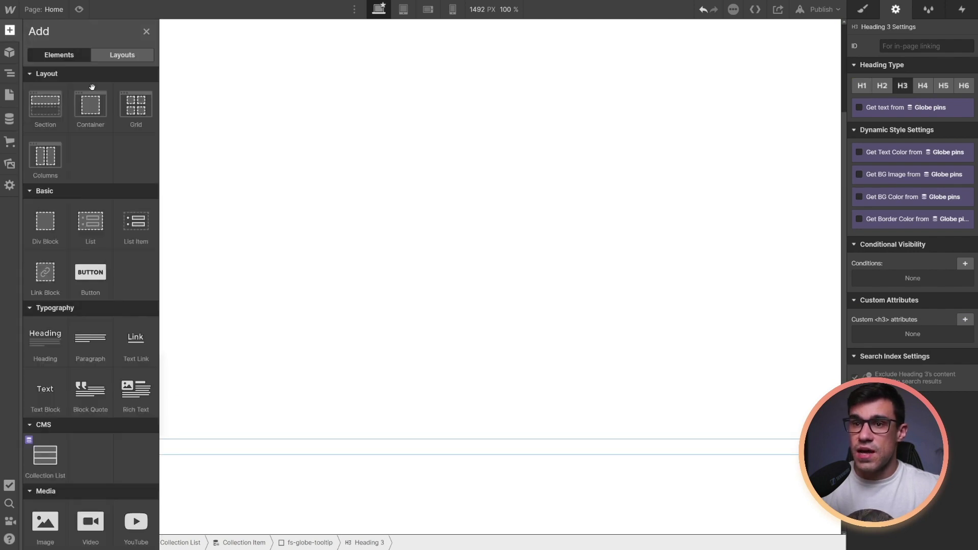
{"action": "left_click", "coordinate": [136, 344]}
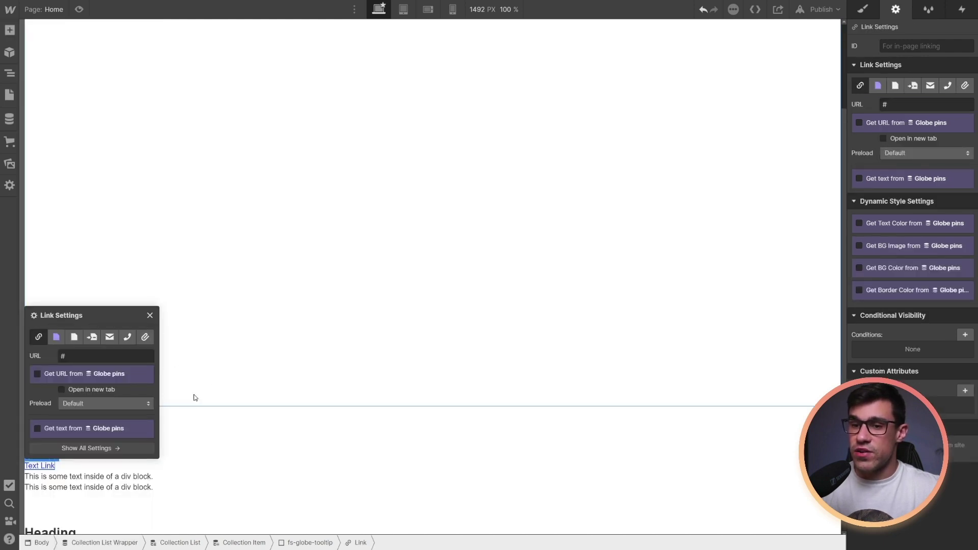
{"action": "left_click", "coordinate": [175, 458]}
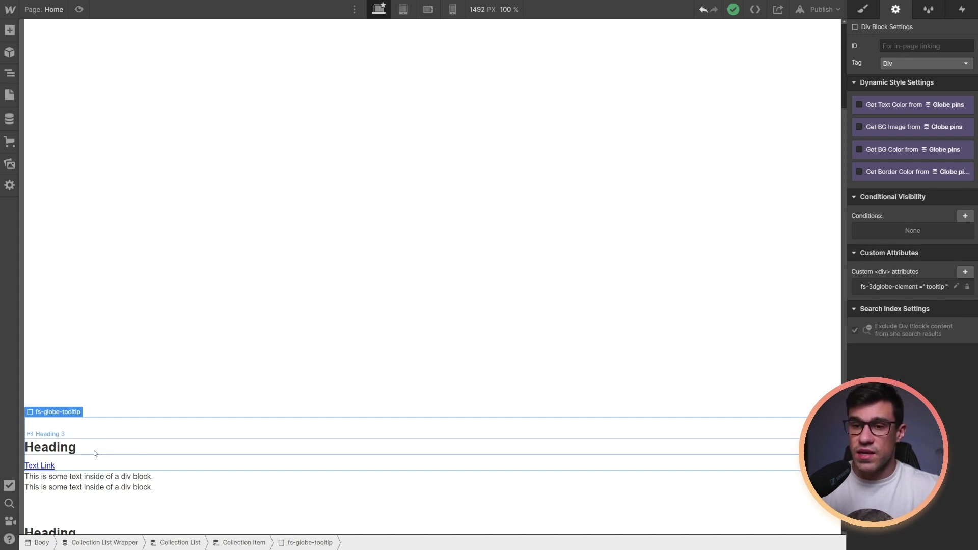
Bind the tooltip heading's text to the Globe pins Name field
{"action": "left_click", "coordinate": [69, 448]}
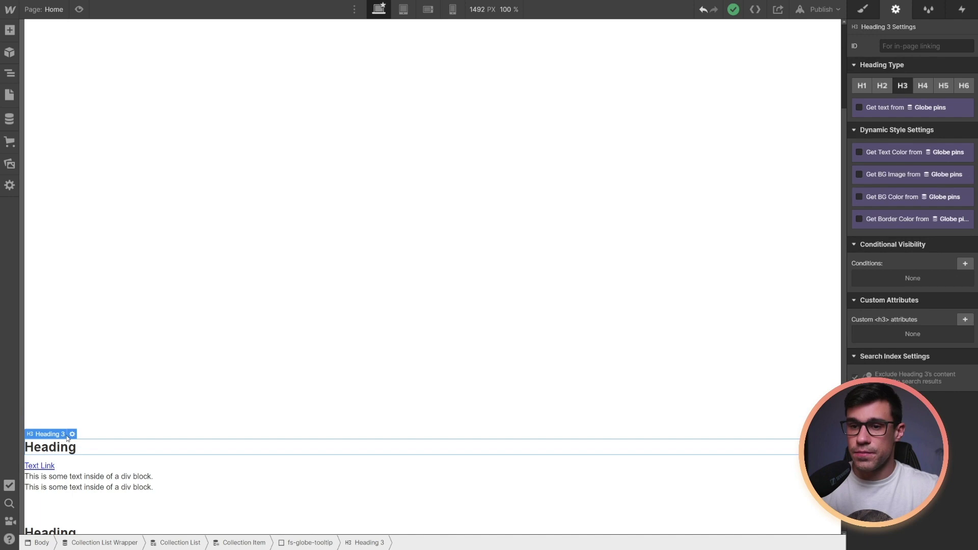
{"action": "left_click", "coordinate": [67, 437]}
{"action": "left_click", "coordinate": [62, 407]}
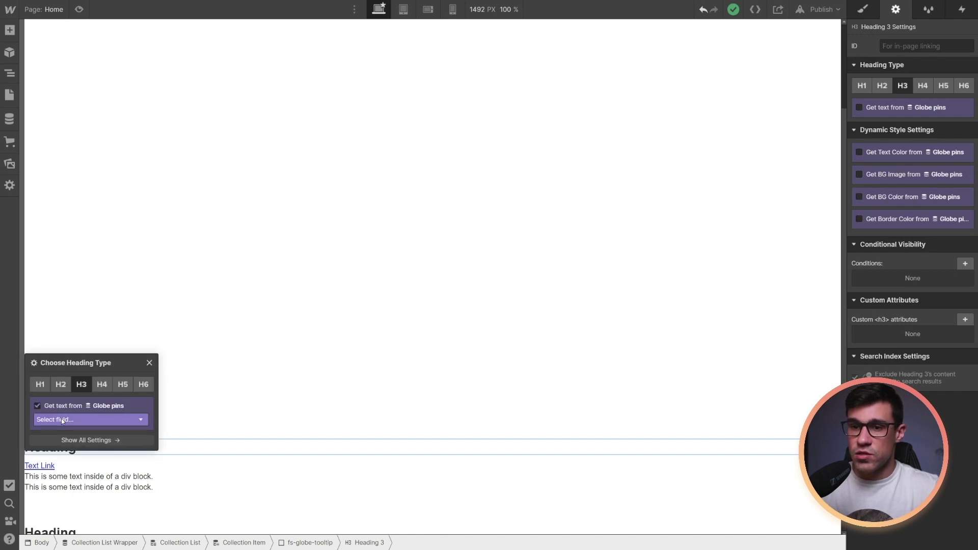
{"action": "left_click", "coordinate": [61, 422]}
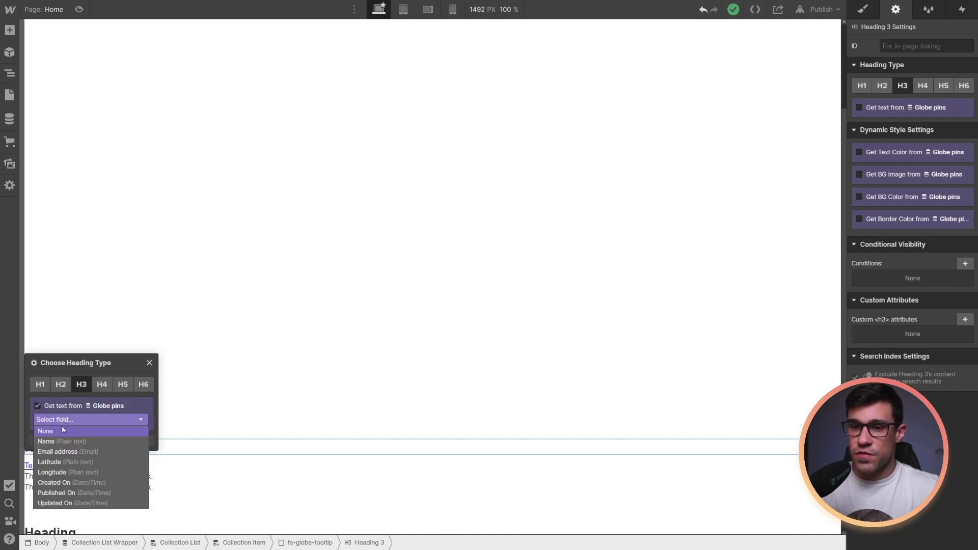
{"action": "left_click", "coordinate": [60, 430]}
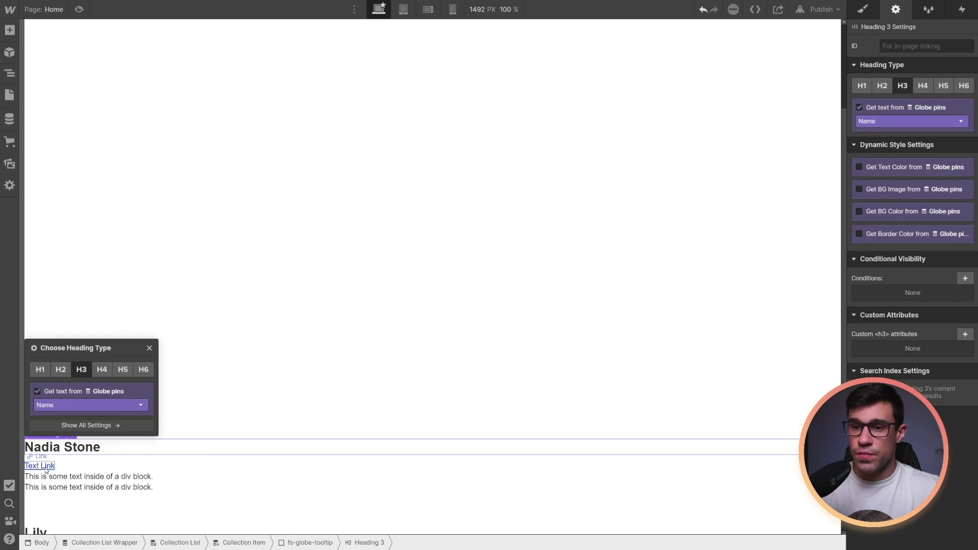
Make the text link an Email link using the Email address field for address and text
{"action": "left_click", "coordinate": [53, 466]}
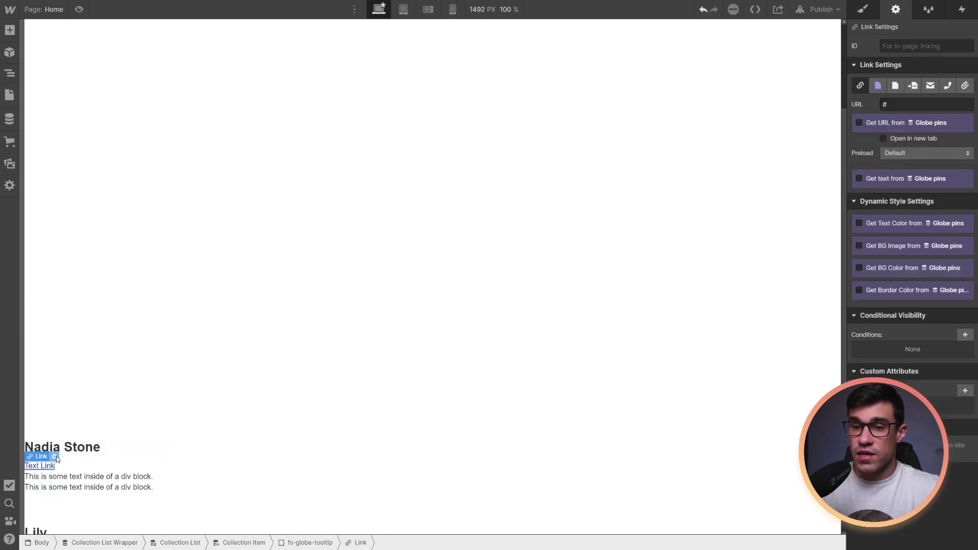
{"action": "left_click", "coordinate": [55, 457]}
{"action": "left_click", "coordinate": [110, 347]}
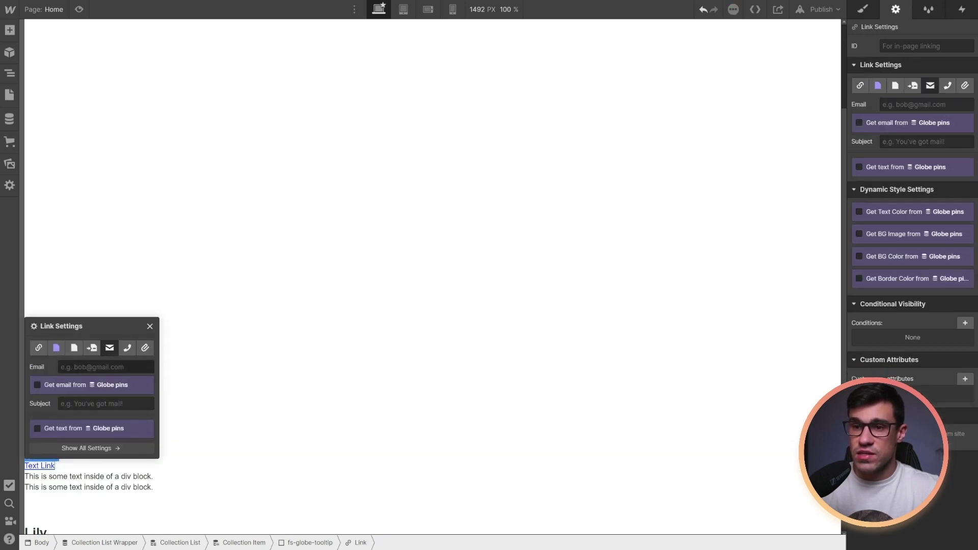
{"action": "left_click", "coordinate": [54, 385]}
{"action": "left_click", "coordinate": [76, 402]}
{"action": "left_click", "coordinate": [75, 420]}
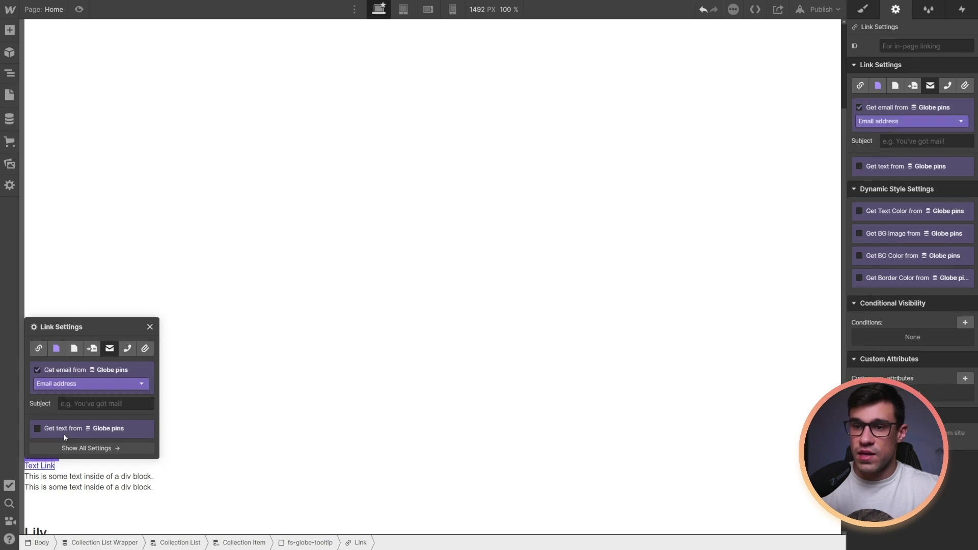
{"action": "left_click", "coordinate": [76, 442]}
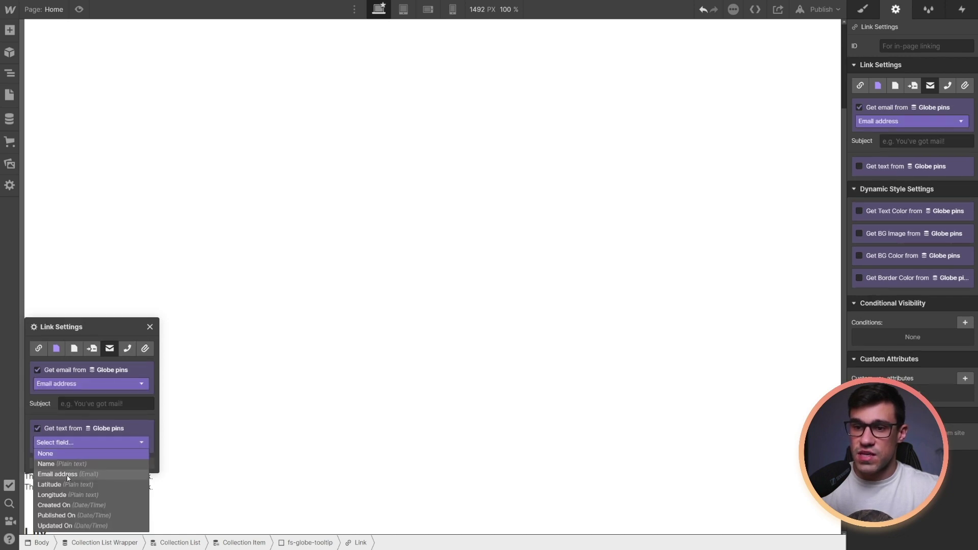
{"action": "left_click", "coordinate": [66, 464]}
{"action": "left_click", "coordinate": [122, 466]}
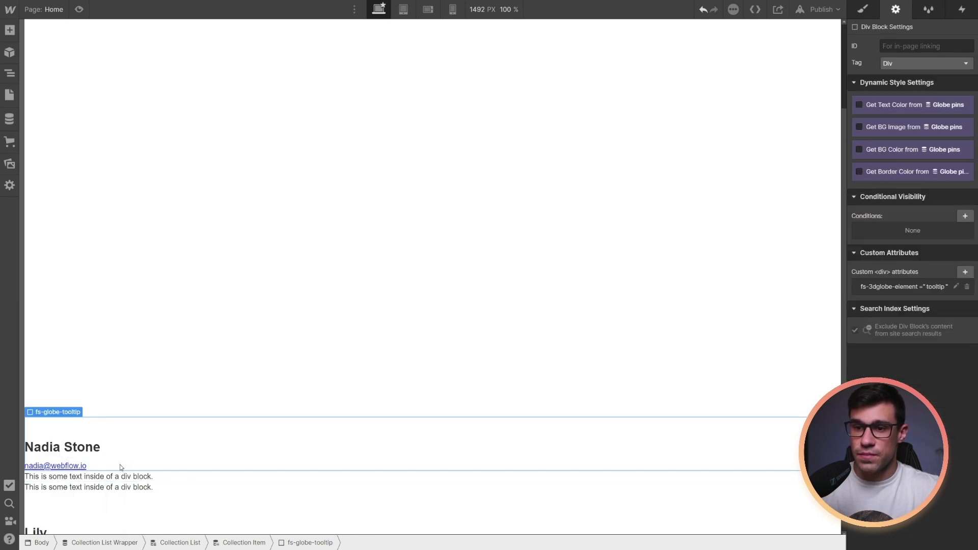
{"action": "left_click", "coordinate": [63, 424]}
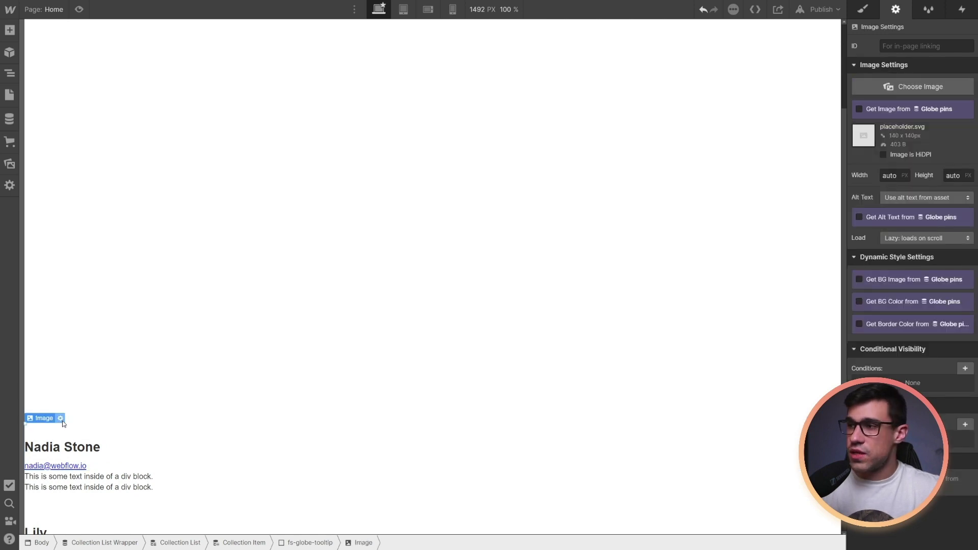
Bind the tooltip image to the Globe pins Headshot field
{"action": "left_click", "coordinate": [61, 419]}
{"action": "left_click", "coordinate": [78, 265]}
{"action": "left_click", "coordinate": [73, 279]}
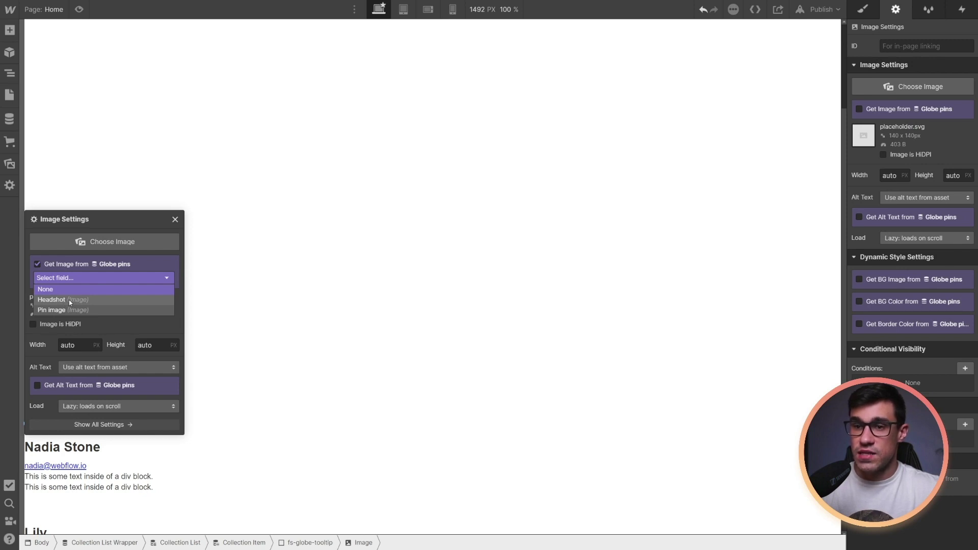
{"action": "left_click", "coordinate": [69, 300]}
{"action": "left_click", "coordinate": [156, 432]}
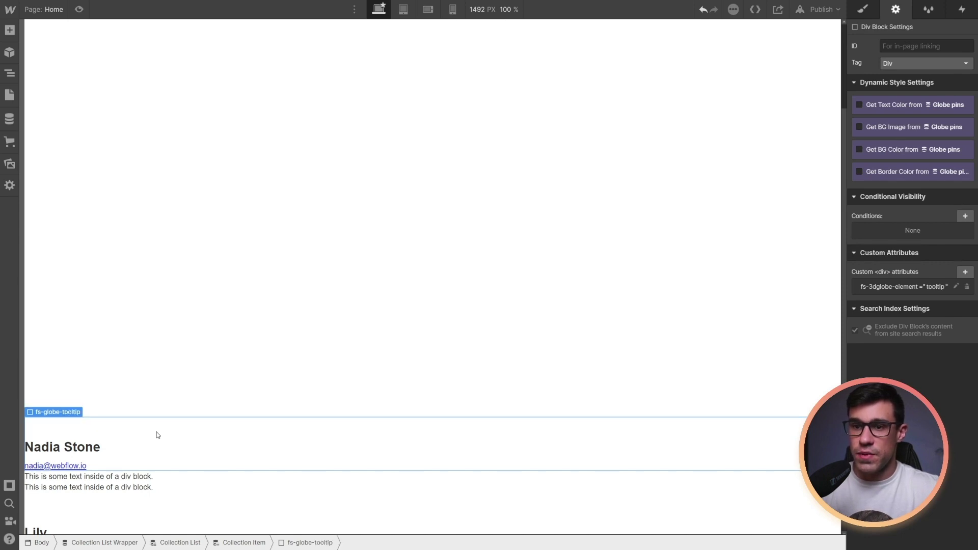
Bind the pin block's image to the Globe pins Pin image field
{"action": "key", "text": "Up"}
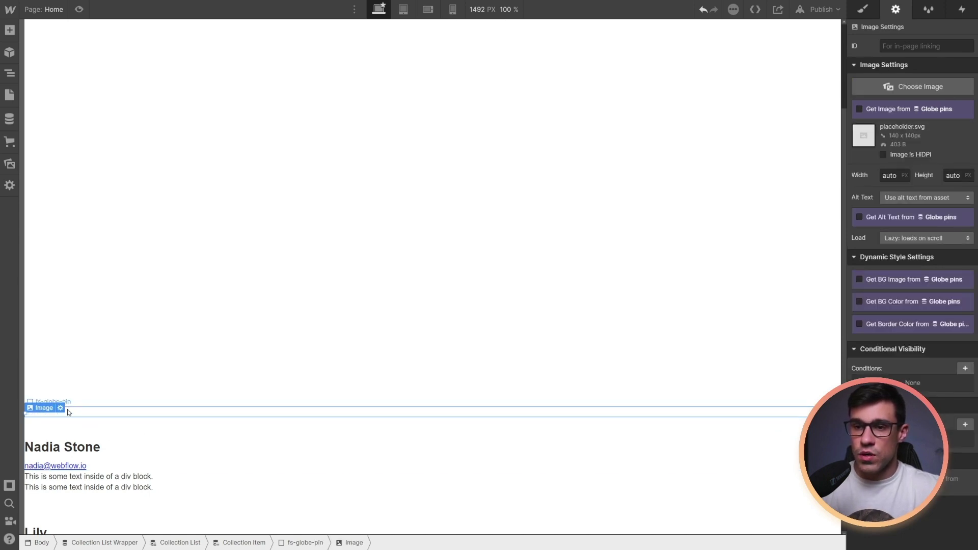
{"action": "left_click", "coordinate": [62, 409]}
{"action": "left_click", "coordinate": [85, 264]}
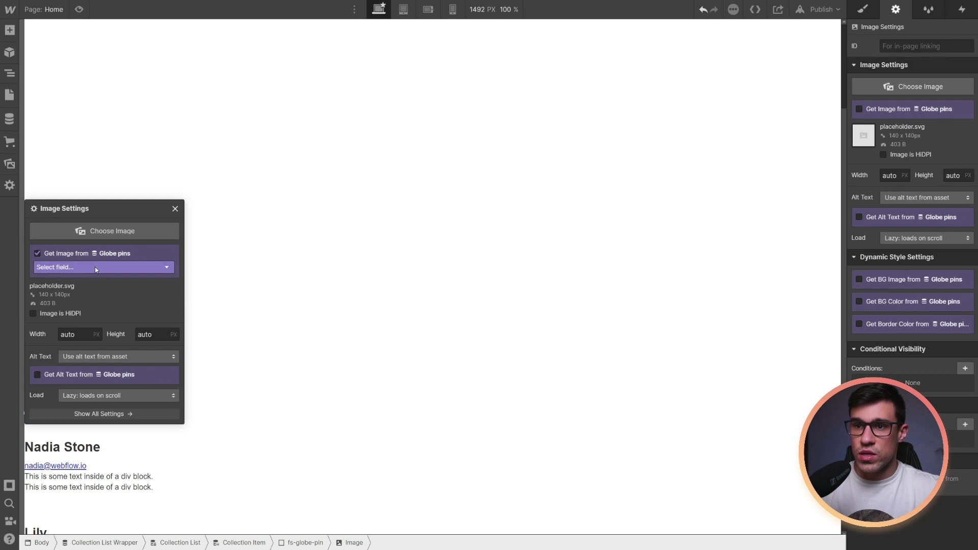
{"action": "left_click", "coordinate": [96, 266]}
{"action": "left_click", "coordinate": [74, 300]}
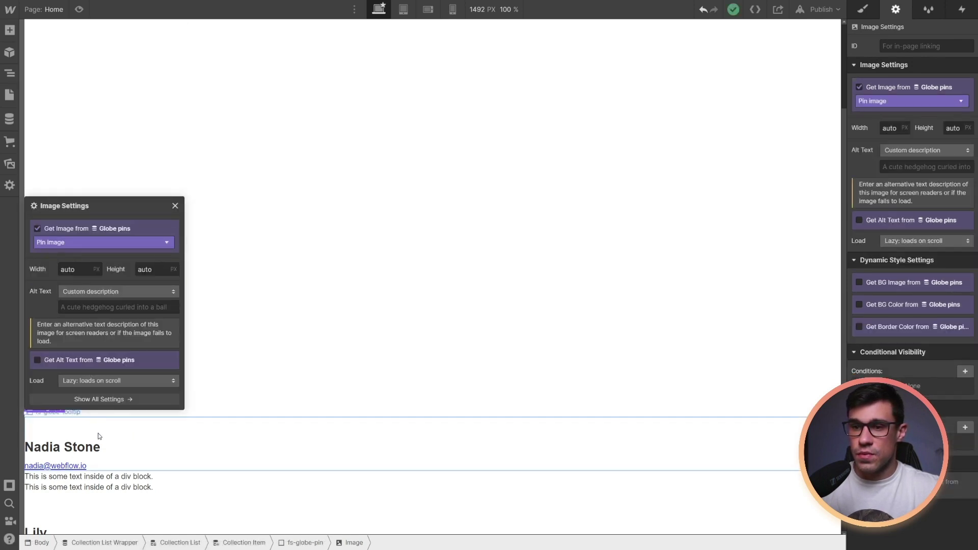
Bind the first coordinate text block to the Globe pins Latitude field
{"action": "left_click", "coordinate": [128, 479]}
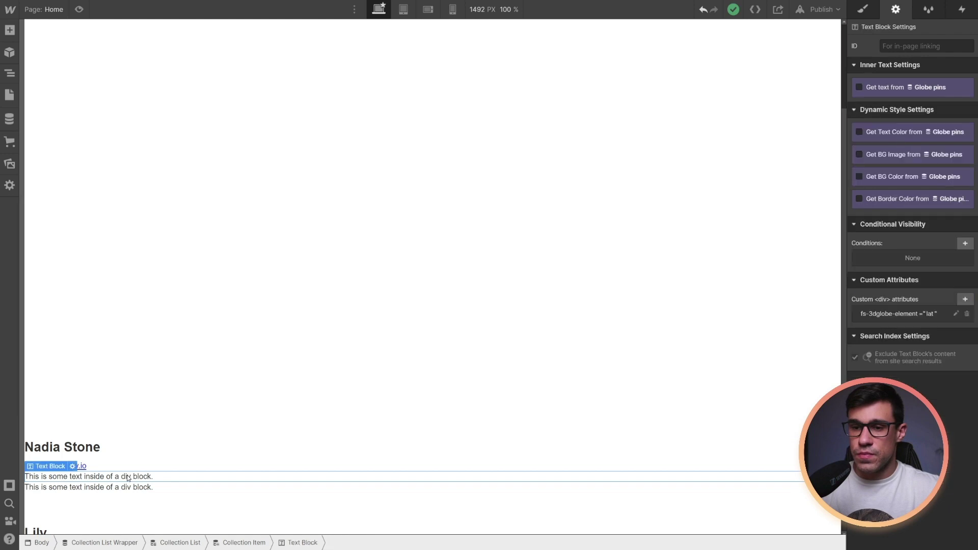
{"action": "left_click", "coordinate": [72, 467]}
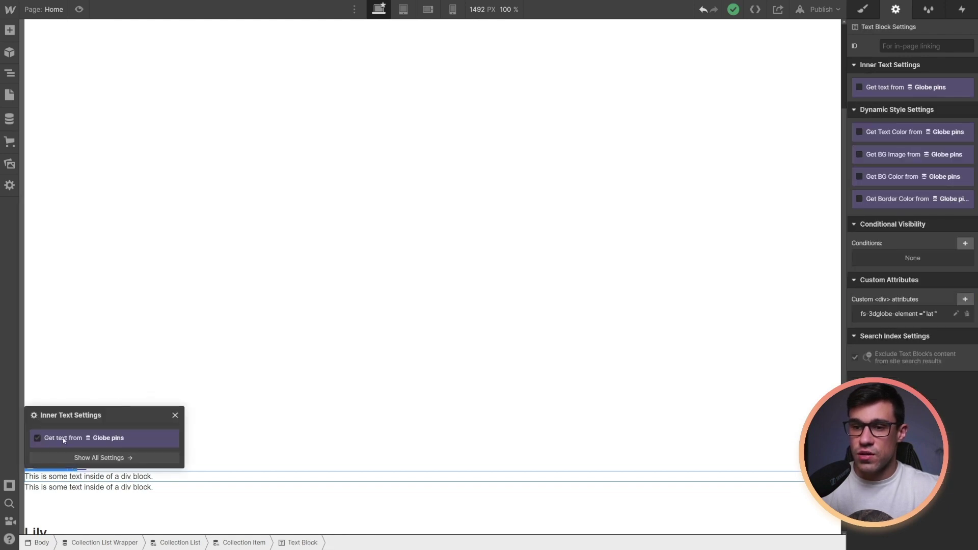
{"action": "left_click", "coordinate": [64, 441]}
{"action": "left_click", "coordinate": [68, 453]}
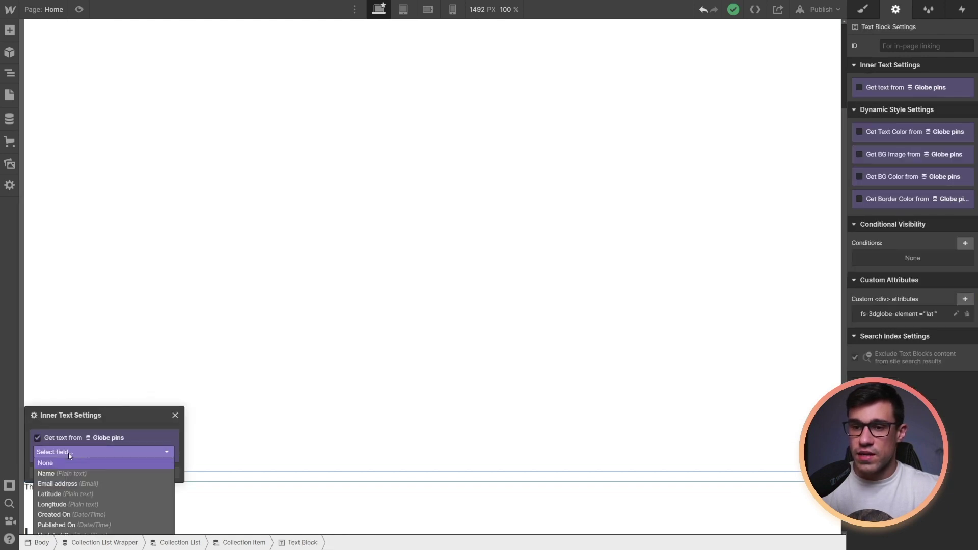
{"action": "left_click", "coordinate": [64, 494]}
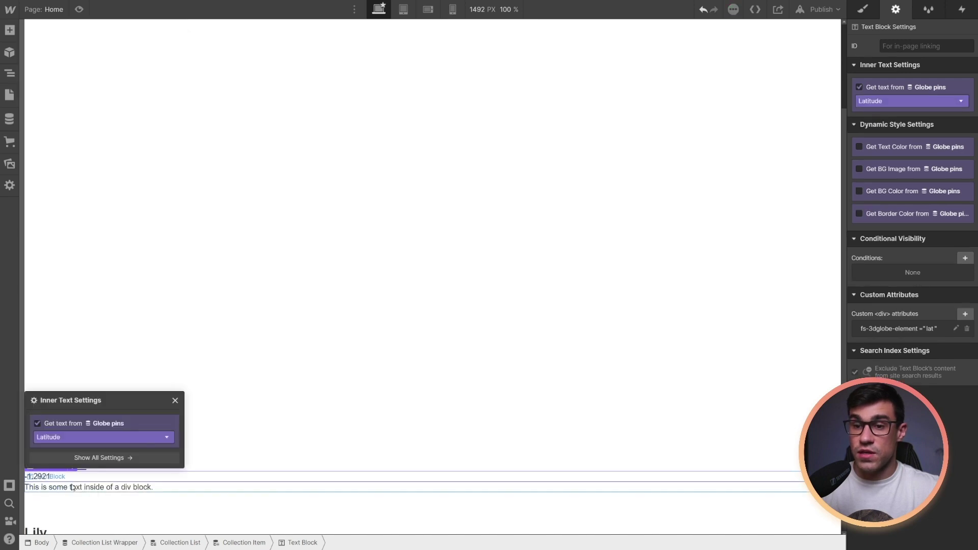
Bind the second coordinate text block to the Globe pins Longitude field
{"action": "left_click", "coordinate": [72, 488]}
{"action": "left_click", "coordinate": [72, 477]}
{"action": "left_click", "coordinate": [46, 448]}
{"action": "left_click", "coordinate": [58, 463]}
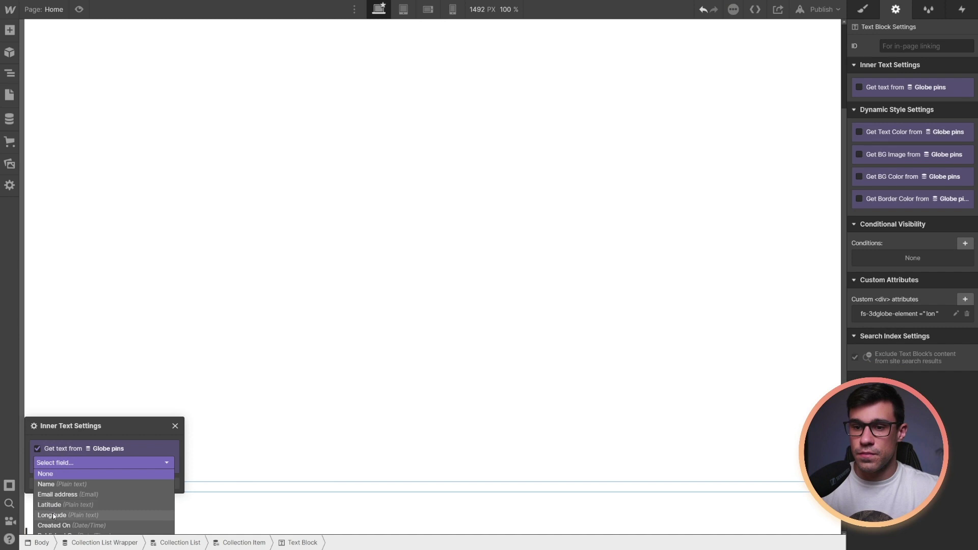
{"action": "left_click", "coordinate": [54, 515]}
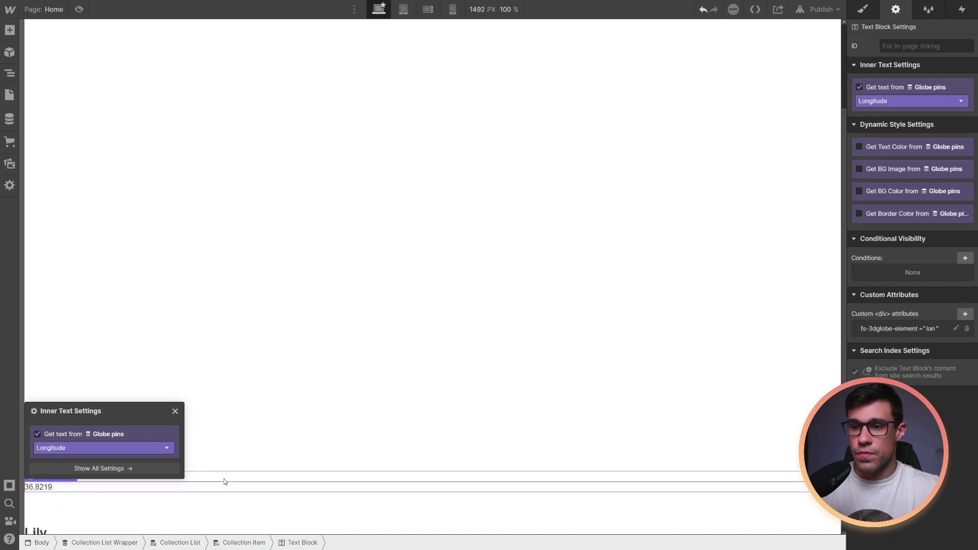
{"action": "left_click", "coordinate": [219, 497]}
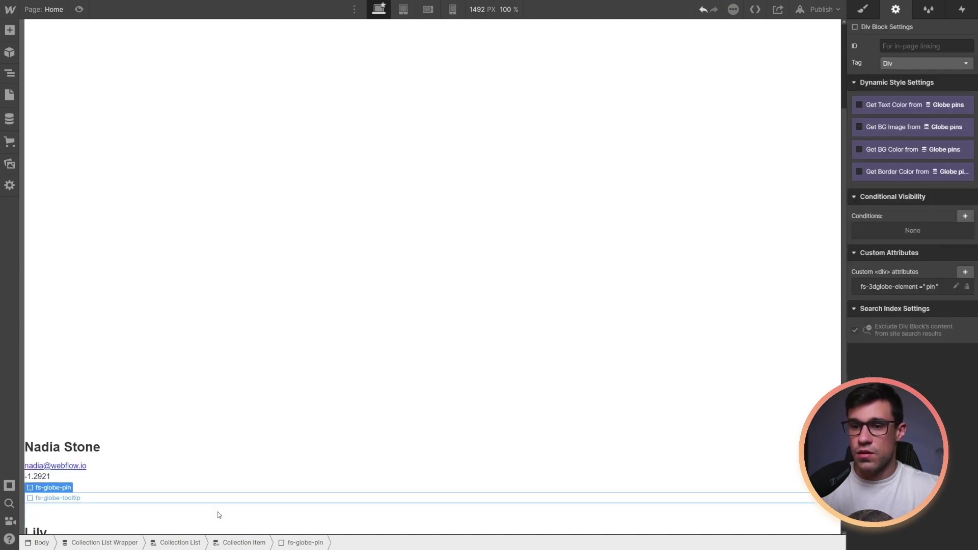
{"action": "left_click", "coordinate": [173, 436]}
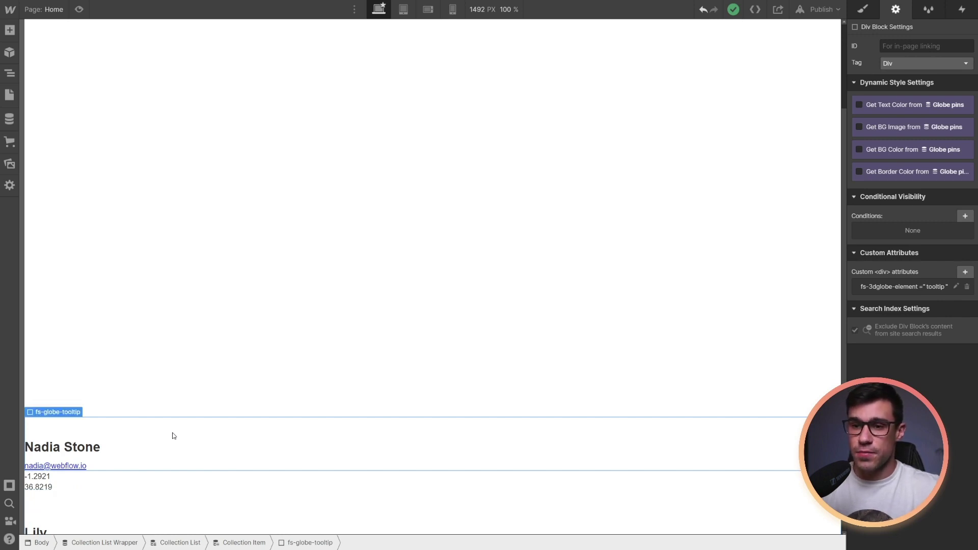
Give the tooltip a 256px max width and 16px padding on every side
{"action": "key", "text": "s"}
{"action": "left_click", "coordinate": [895, 281]}
{"action": "key", "text": "BackSpace"}
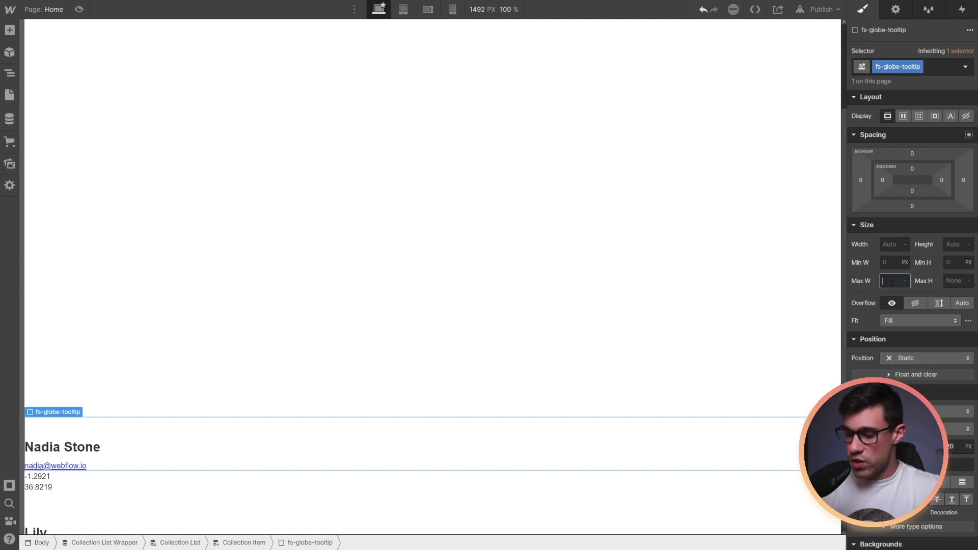
{"action": "key", "text": "Return"}
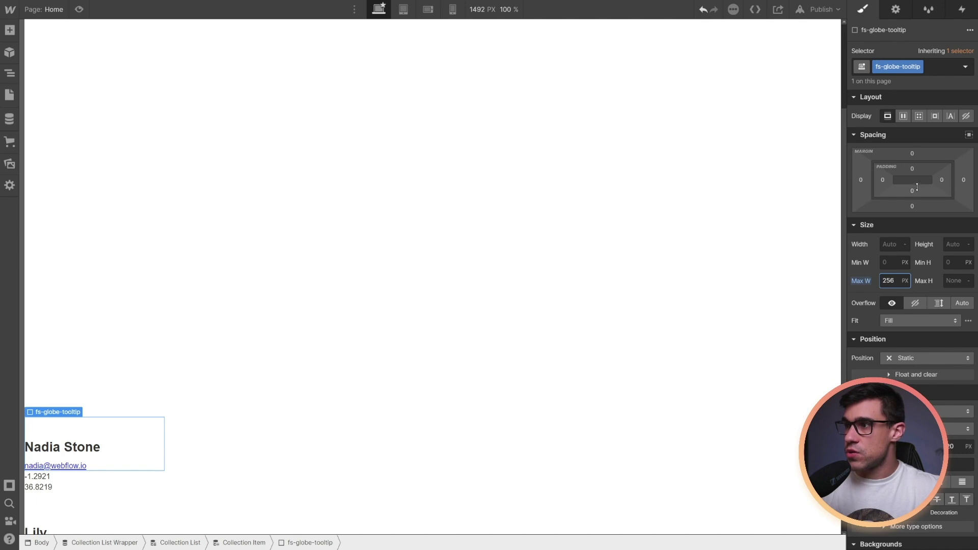
{"action": "left_click_drag", "start_coordinate": [914, 171], "coordinate": [919, 175]}
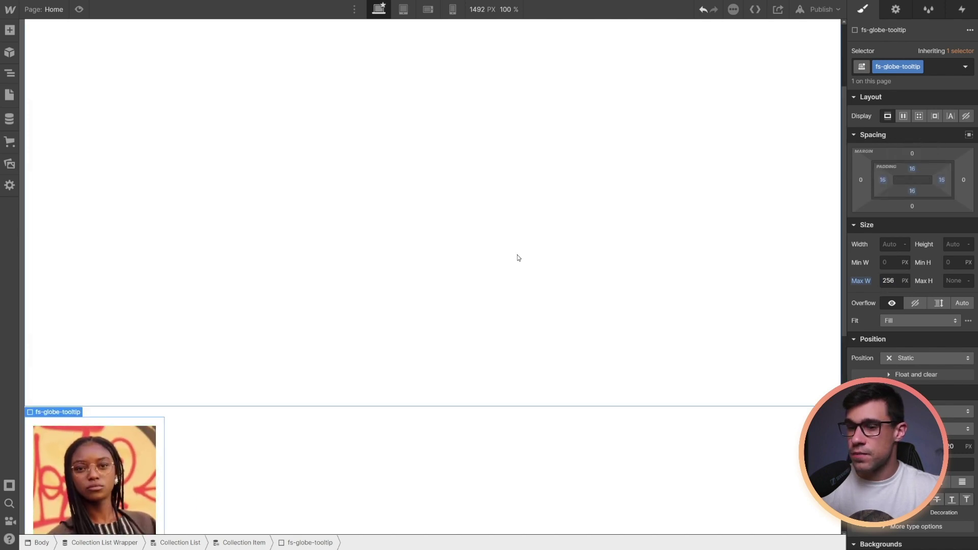
Set the tooltip's corner radius to 8 and its border colour to orange #ff9627
{"action": "scroll", "coordinate": [517, 255], "scroll_direction": "down", "scroll_amount": 3}
{"action": "scroll", "coordinate": [911, 306], "scroll_direction": "down", "scroll_amount": 4}
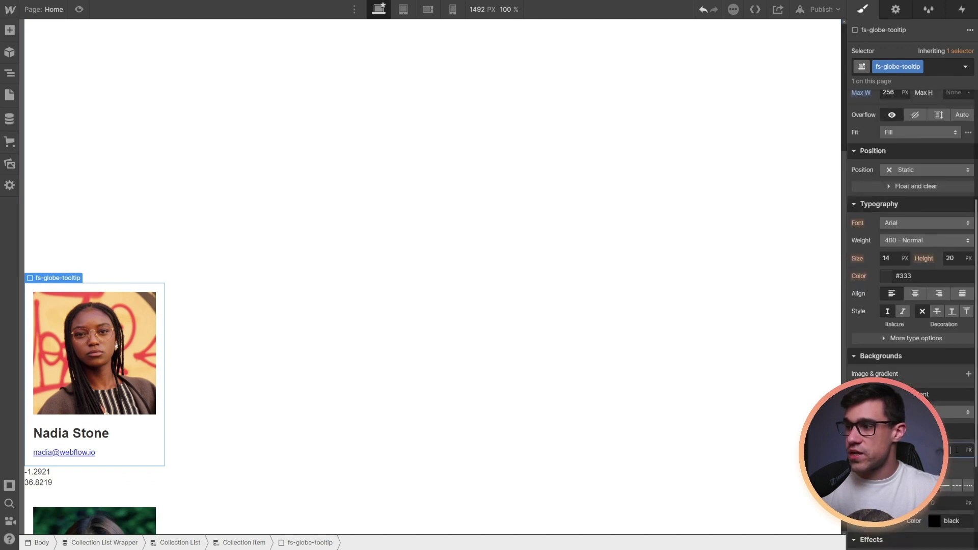
{"action": "type", "text": "8"}
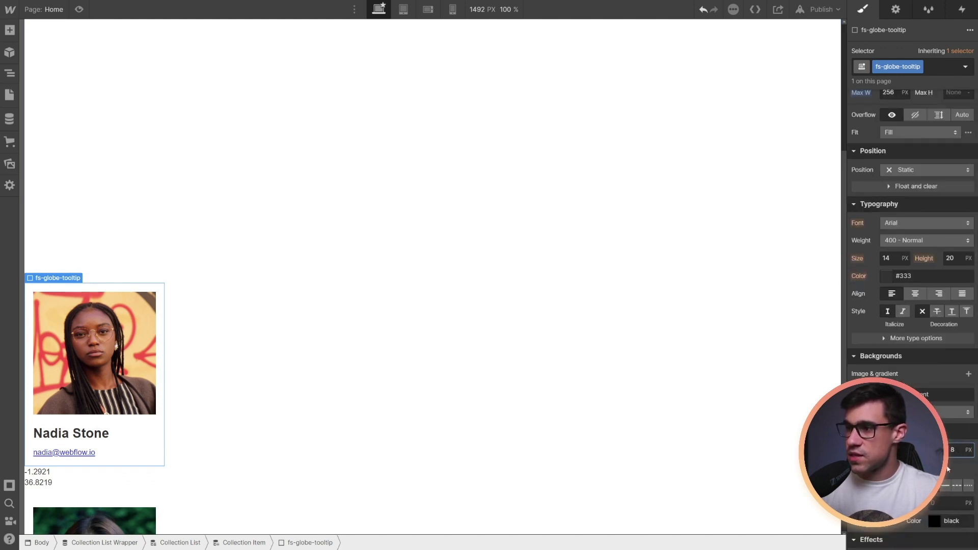
{"action": "left_click", "coordinate": [933, 522]}
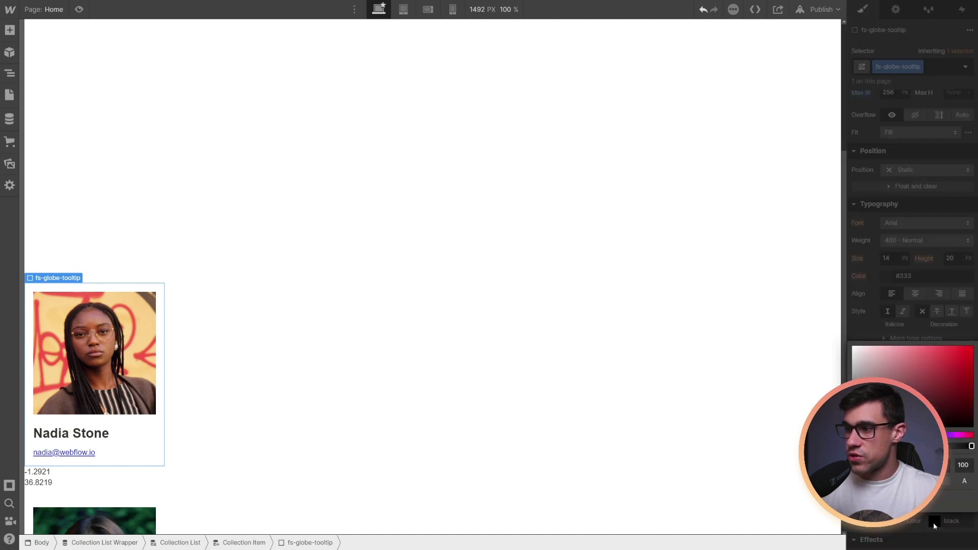
{"action": "left_click_drag", "start_coordinate": [853, 434], "coordinate": [862, 435]}
{"action": "left_click", "coordinate": [955, 347]}
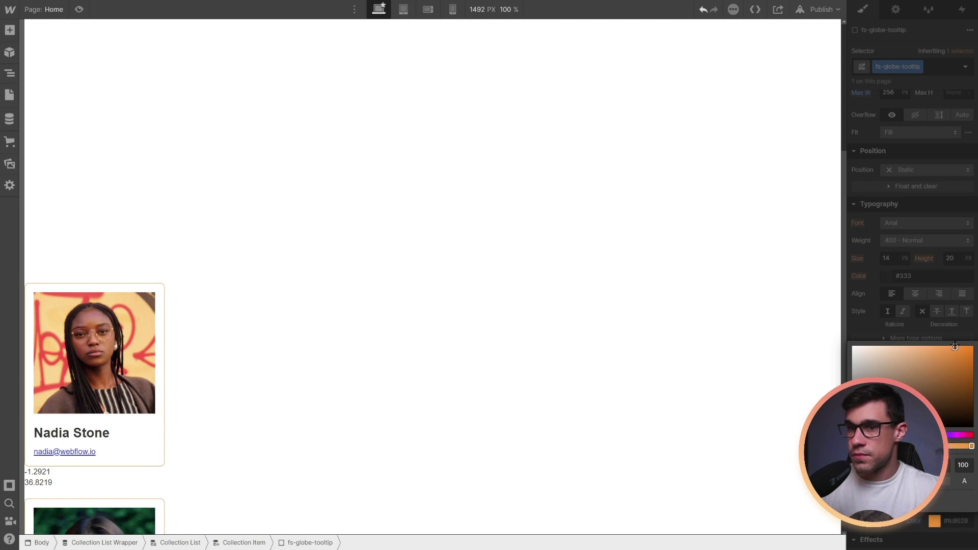
{"action": "left_click", "coordinate": [913, 330]}
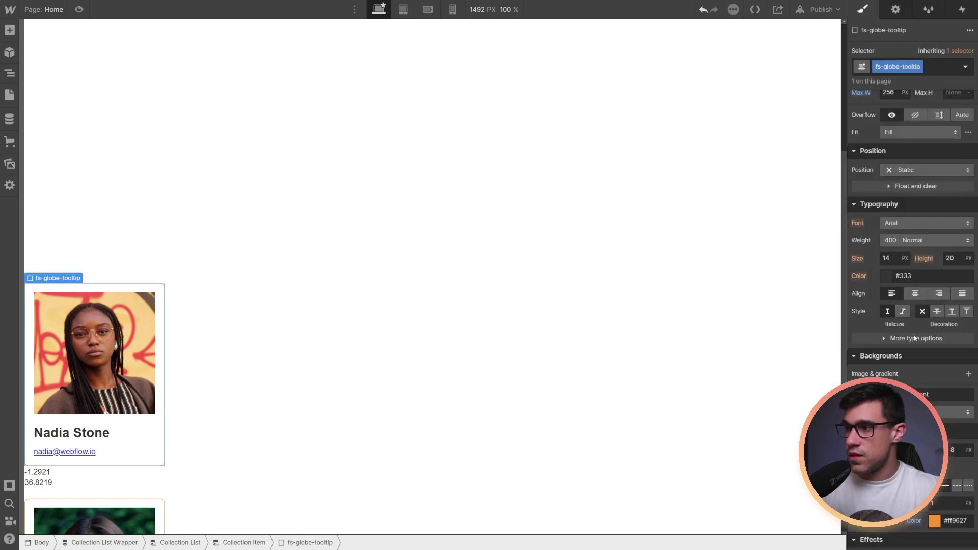
{"action": "left_click", "coordinate": [887, 276]}
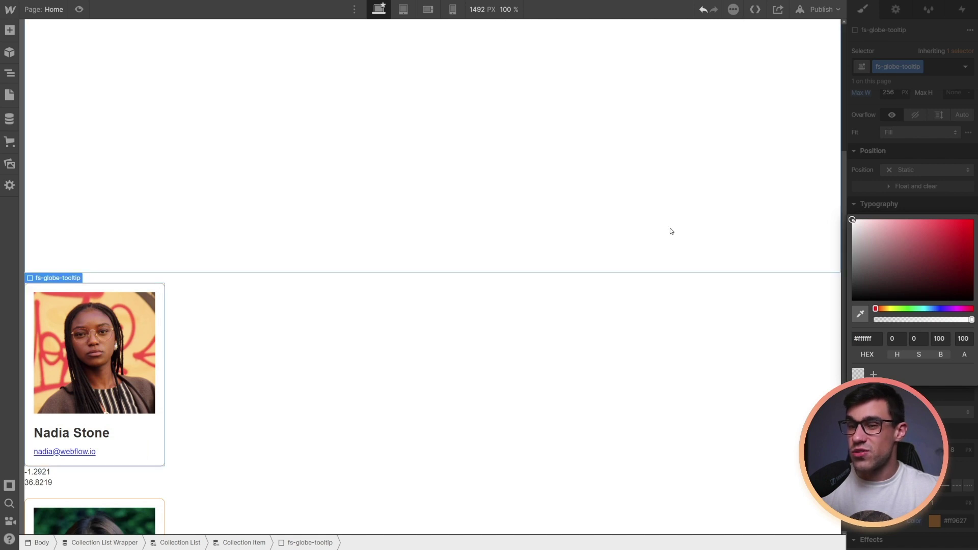
{"action": "left_click", "coordinate": [79, 474]}
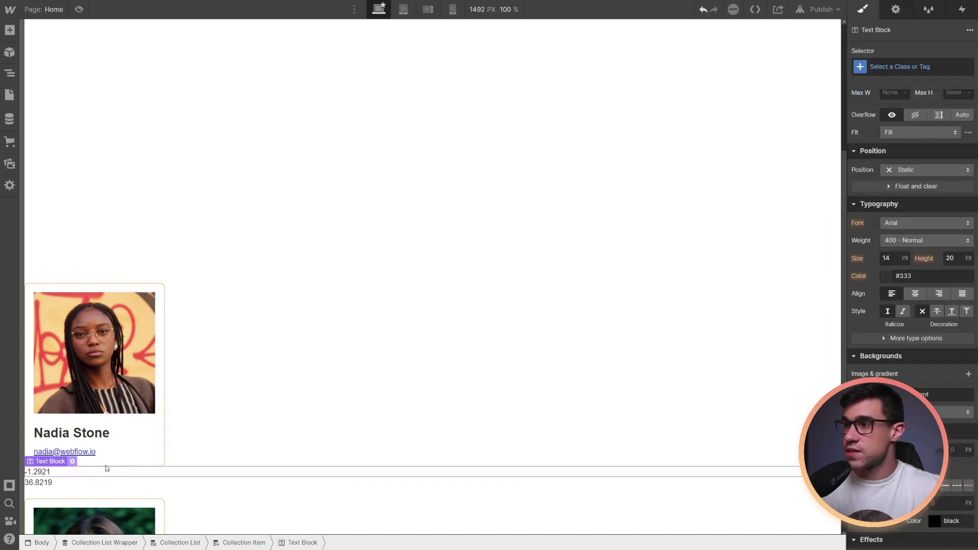
Apply the existing 'hidden' class to the latitude text and set its Display to None
{"action": "left_click", "coordinate": [907, 66]}
{"action": "type", "text": "hidd"}
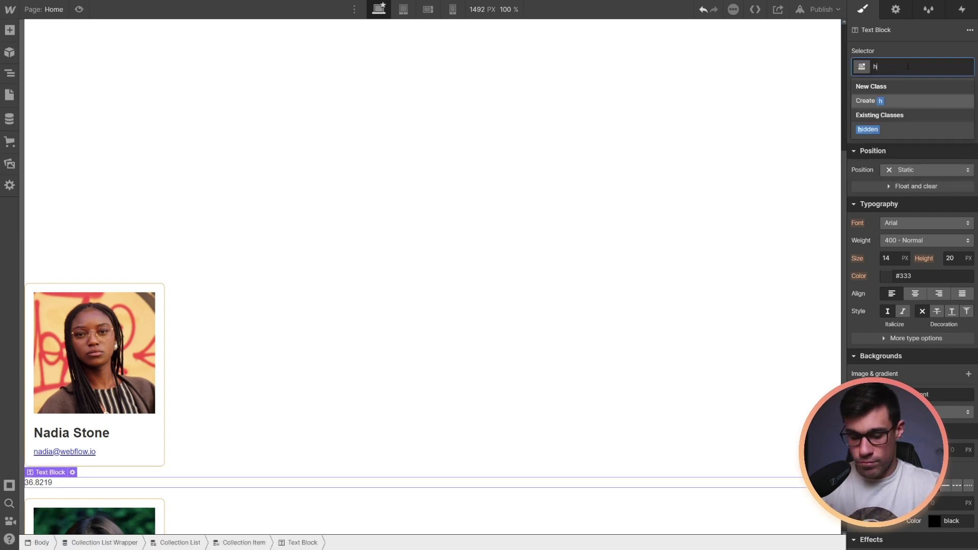
{"action": "left_click", "coordinate": [872, 130]}
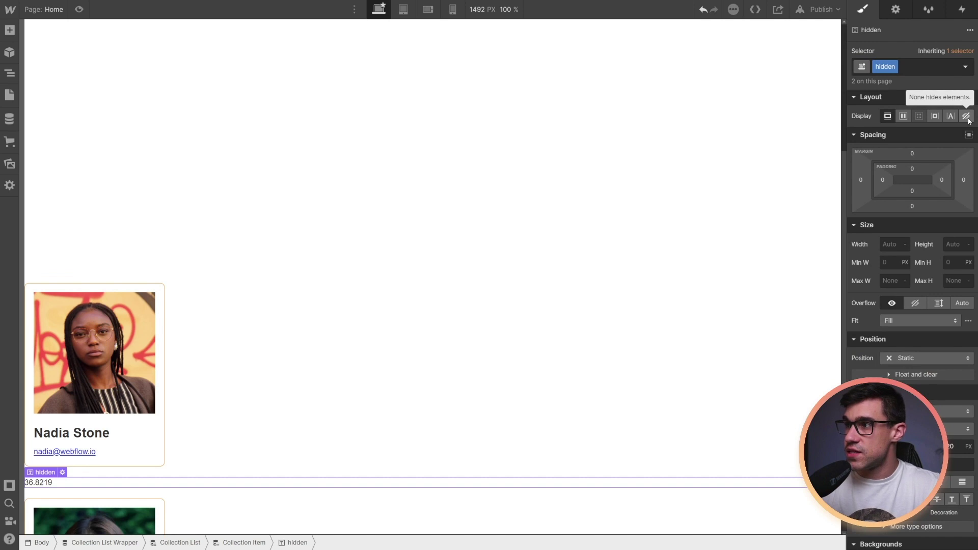
{"action": "left_click", "coordinate": [967, 118]}
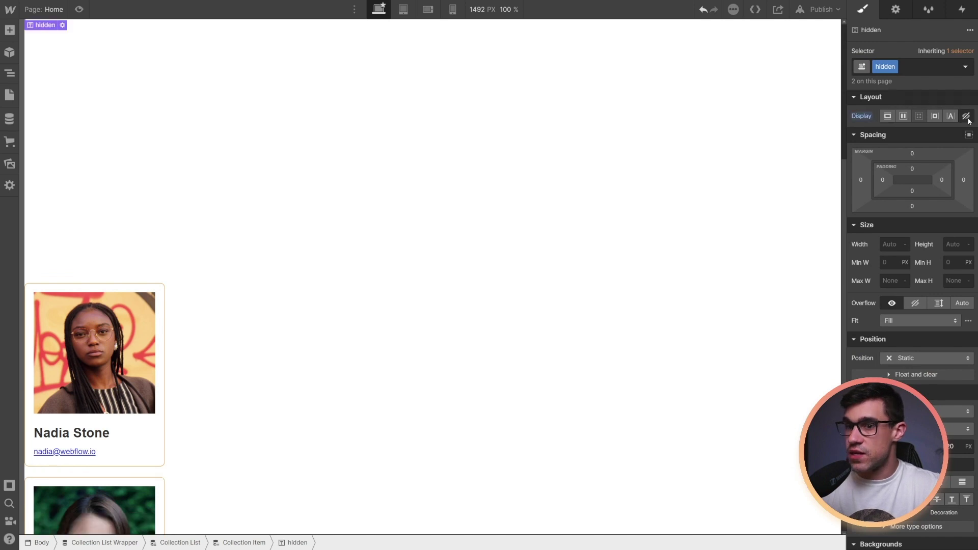
{"action": "left_click", "coordinate": [146, 280]}
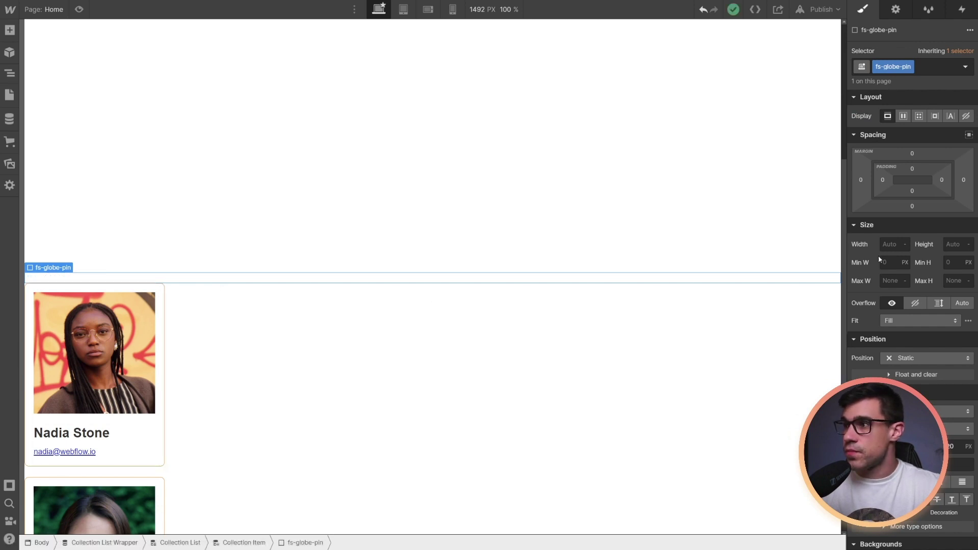
Size the globe pin to 48px width and 48px height
{"action": "left_click", "coordinate": [890, 244]}
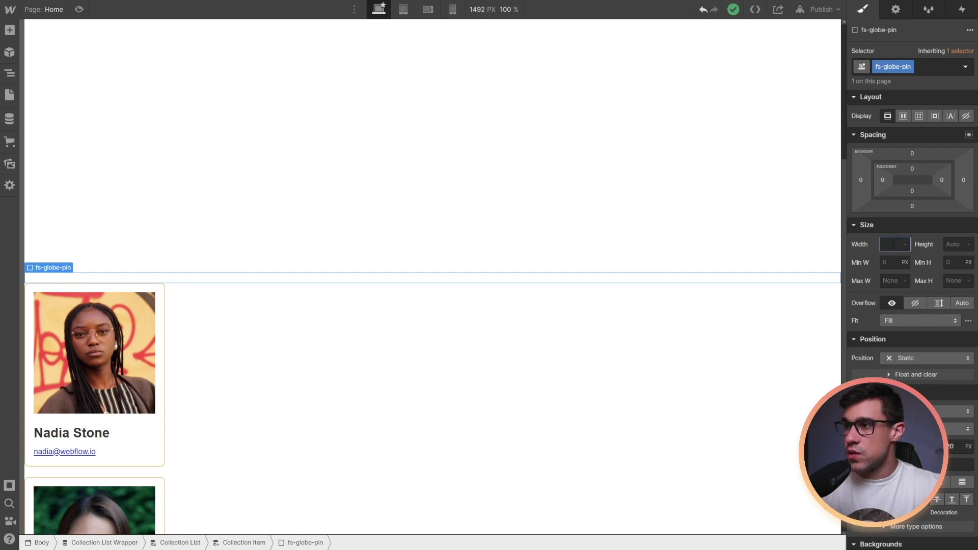
{"action": "key", "text": "Tab"}
{"action": "type", "text": "48"}
{"action": "key", "text": "Return"}
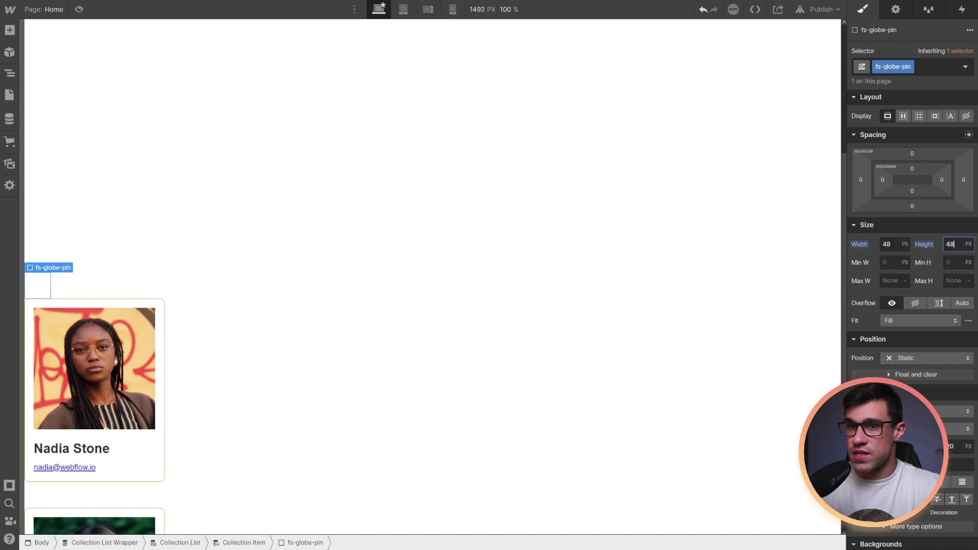
{"action": "left_click", "coordinate": [46, 289]}
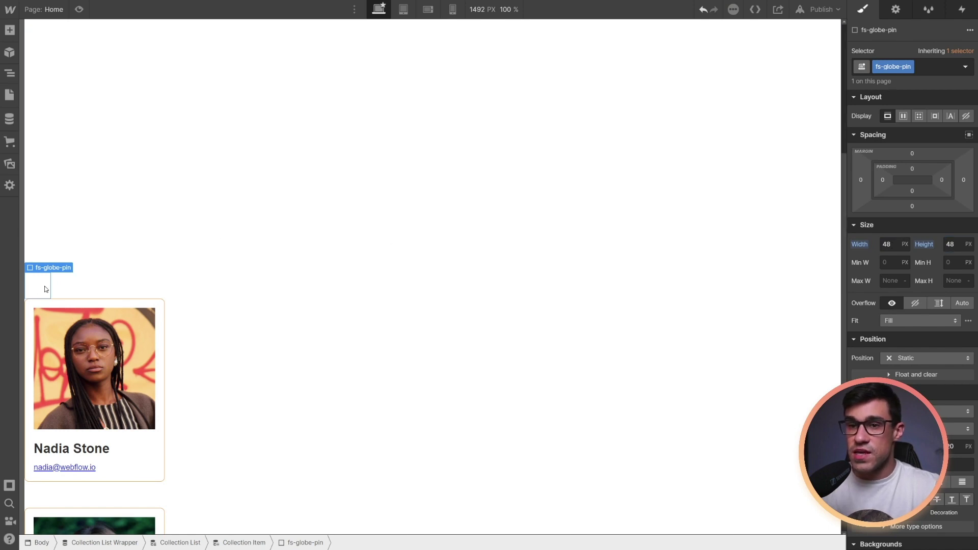
Paste an image into the globe pin and set its width
{"action": "key", "text": "ctrl+v"}
{"action": "left_click", "coordinate": [892, 245]}
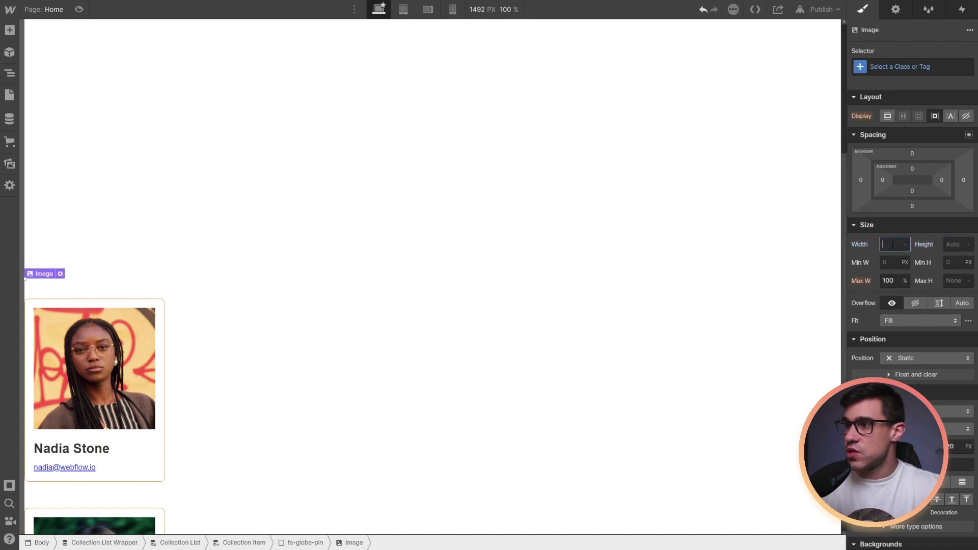
{"action": "left_click", "coordinate": [434, 299]}
{"action": "key", "text": "d"}
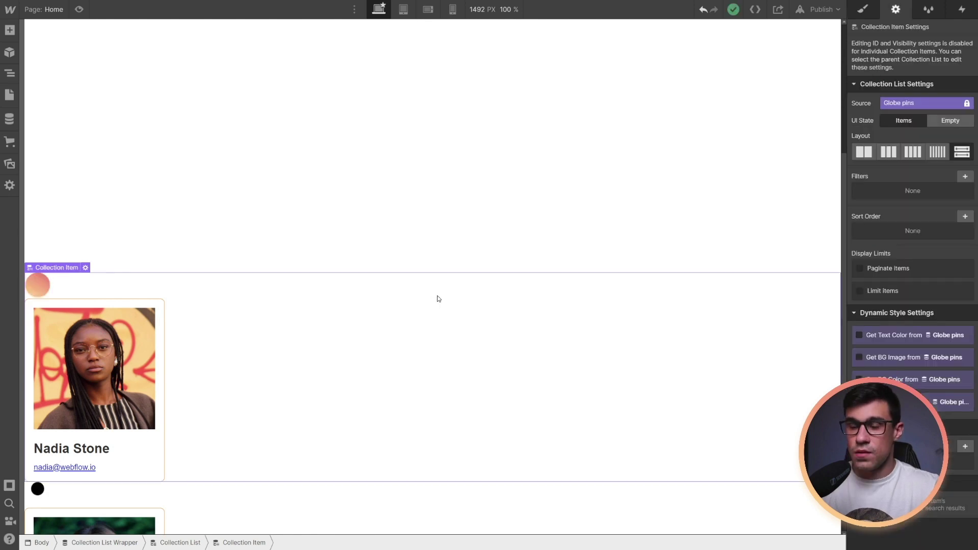
{"action": "left_click", "coordinate": [294, 258]}
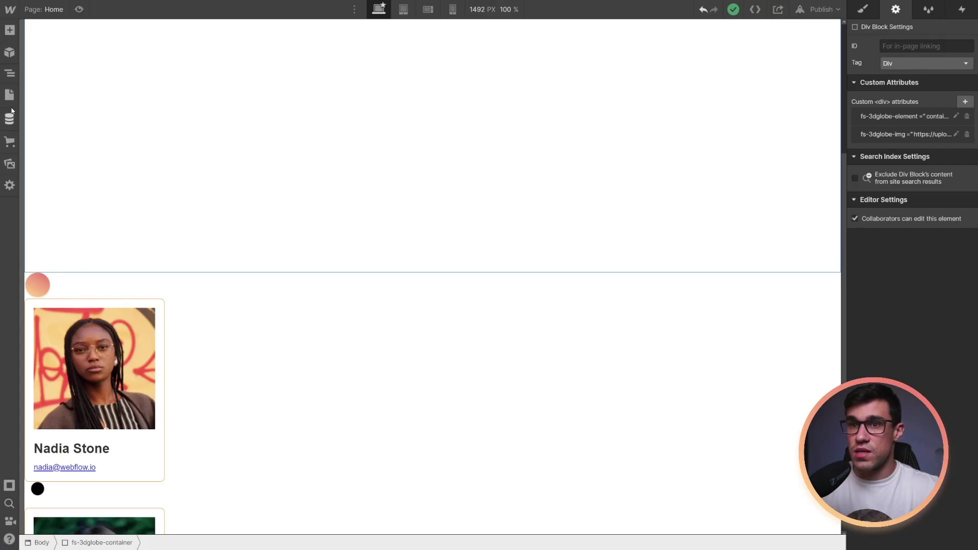
Paste the three.js, OrbitControls and FsGlobe-v0.6 script tags into the Home page's Before </body> code and save
{"action": "left_click", "coordinate": [9, 95]}
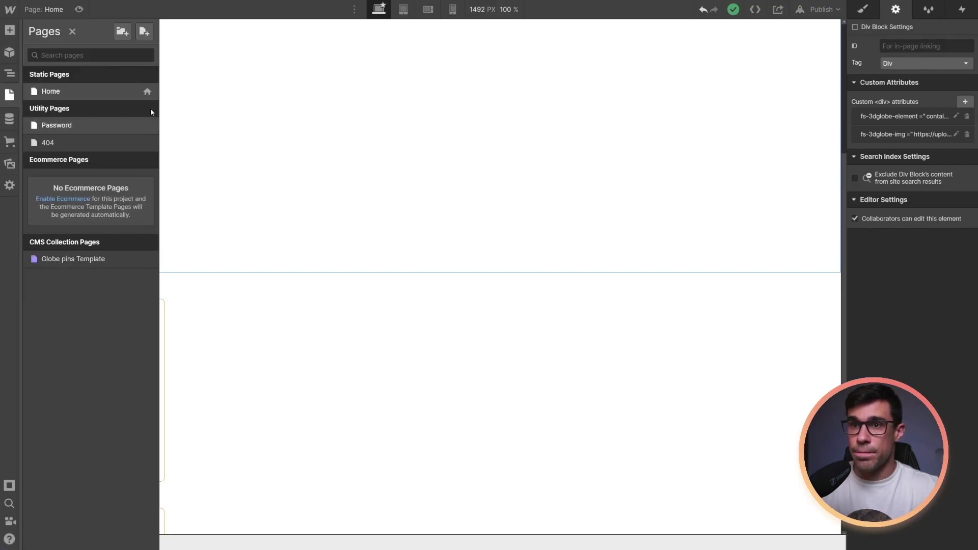
{"action": "left_click", "coordinate": [148, 91]}
{"action": "scroll", "coordinate": [269, 330], "scroll_direction": "down", "scroll_amount": 3}
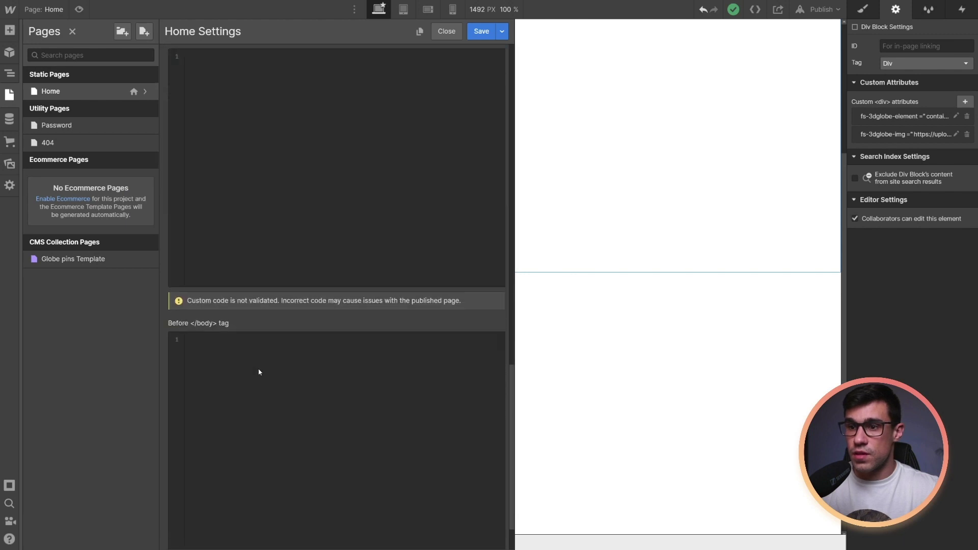
{"action": "left_click", "coordinate": [259, 344]}
{"action": "type", "text": "<script src=\"https://cdnjs.cloudflare.com/ajax/libs/three.js/r125/three.min.js\"></script>  <script src=\"https://cdn.finsweet.com/files/globe/OrbitControls.js\"></script>  <script src=\"https://cdn.finsweet.com/files/globe/FsGlobe-v0.6.js\"></script>"}
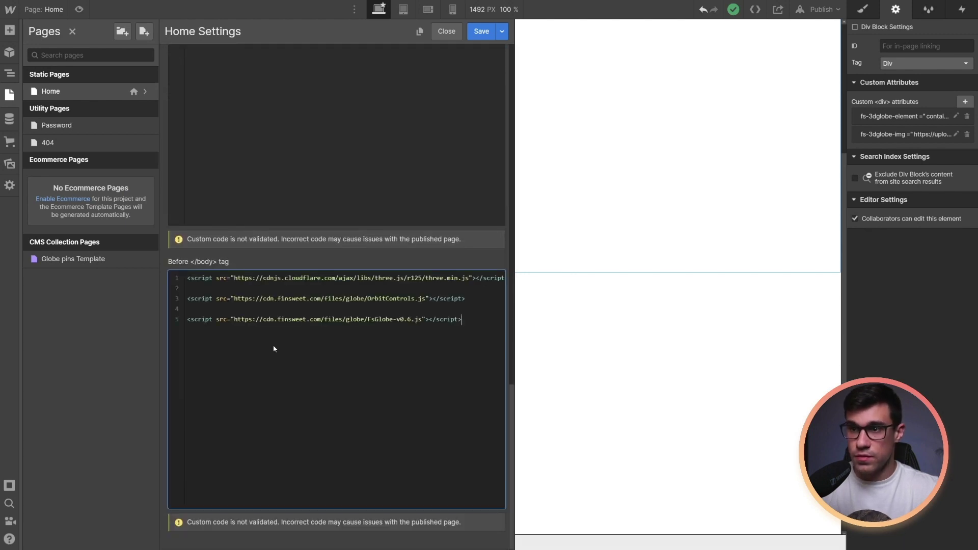
{"action": "left_click", "coordinate": [484, 31]}
{"action": "left_click", "coordinate": [416, 264]}
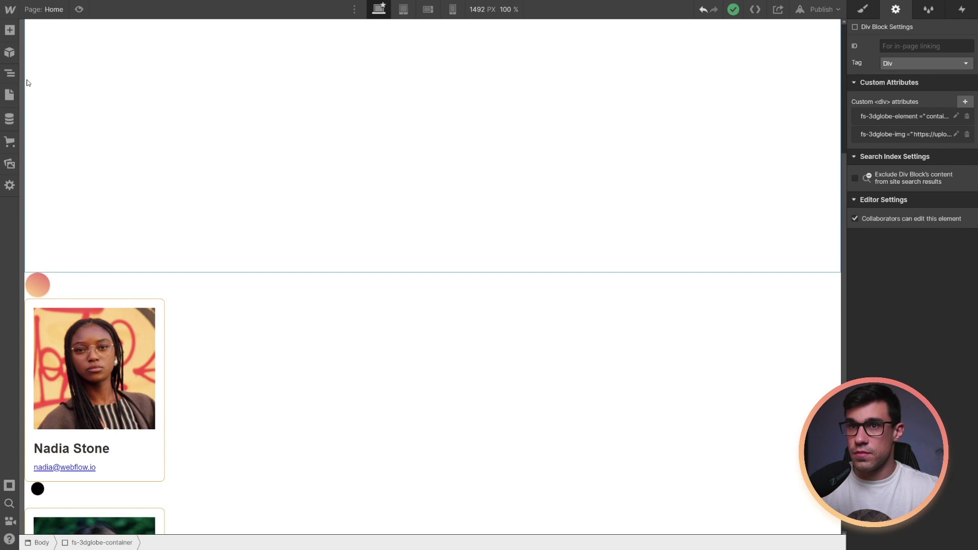
Add a CSS script line to the Home page's head custom code
{"action": "left_click", "coordinate": [9, 95]}
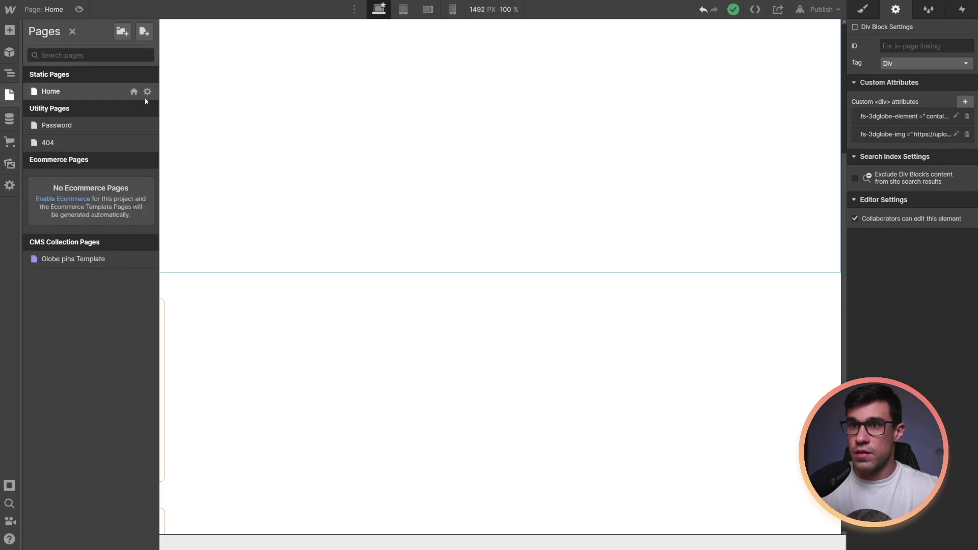
{"action": "left_click", "coordinate": [147, 92]}
{"action": "scroll", "coordinate": [234, 324], "scroll_direction": "down", "scroll_amount": 15}
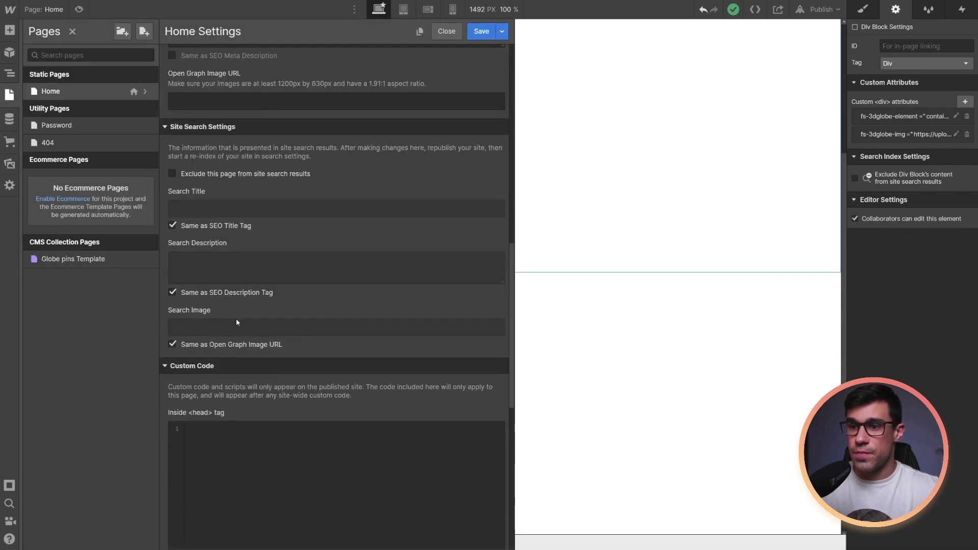
{"action": "left_click", "coordinate": [226, 178]}
{"action": "key", "text": "ctrl+v"}
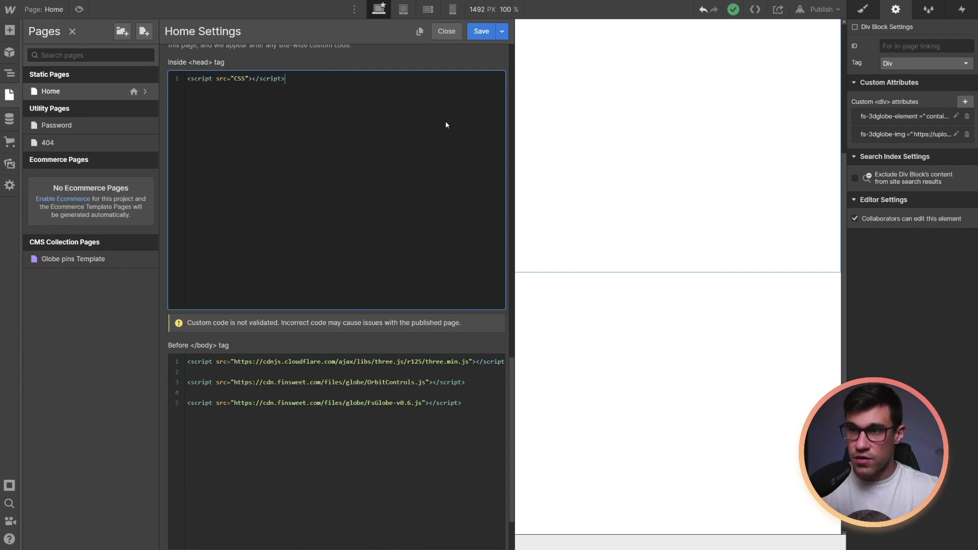
{"action": "left_click", "coordinate": [481, 31]}
{"action": "left_click", "coordinate": [548, 131]}
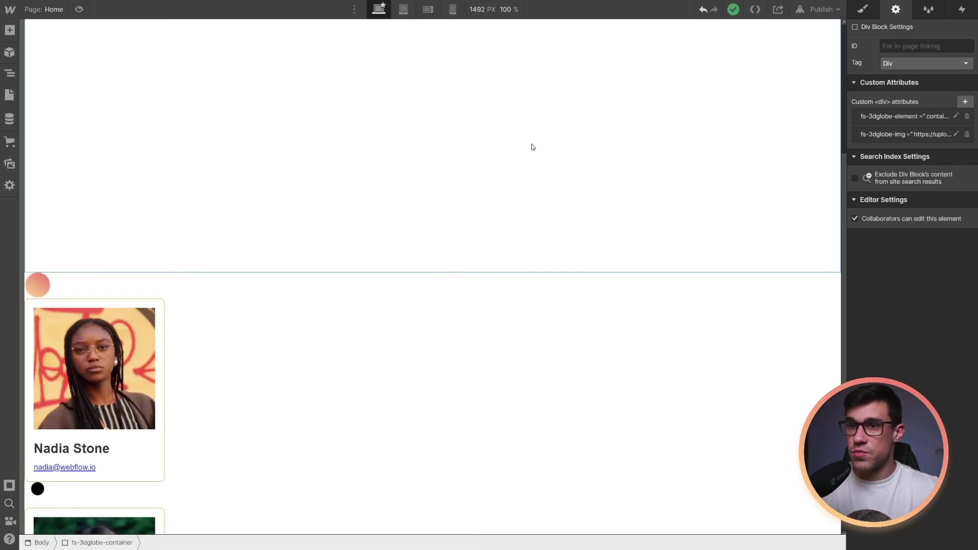
Give the Collection List Wrapper the 'hidden' class, then publish the site to its webflow.io domain
{"action": "key", "text": "s"}
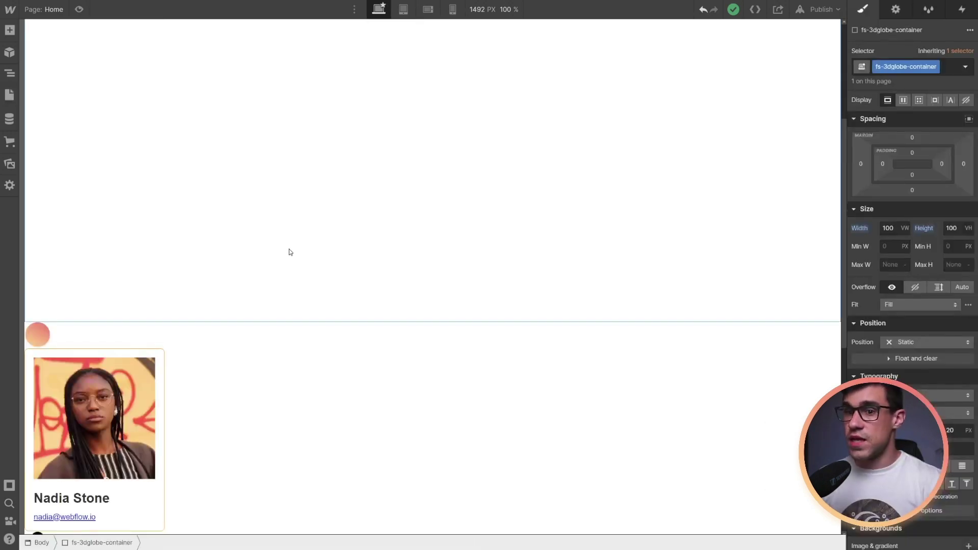
{"action": "left_click", "coordinate": [254, 352]}
{"action": "left_click", "coordinate": [135, 544]}
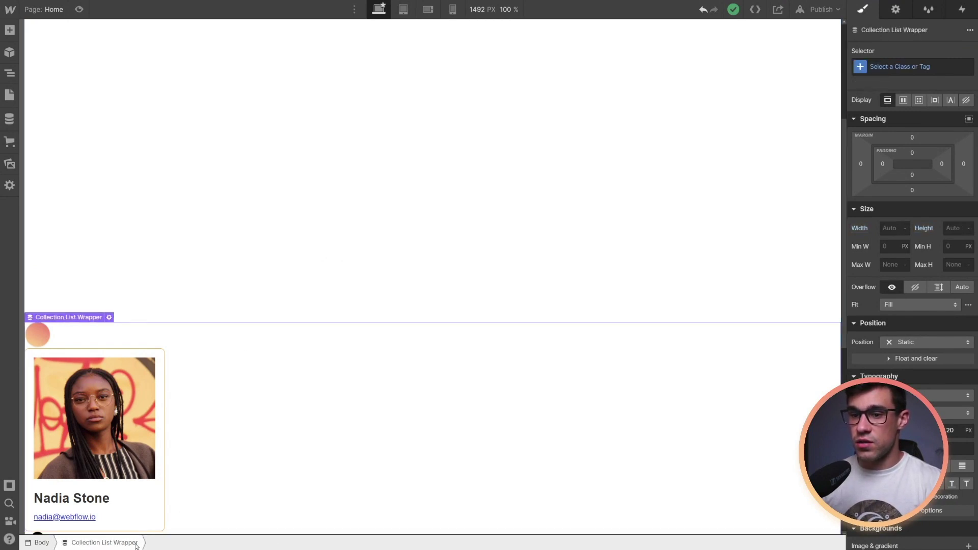
{"action": "left_click", "coordinate": [910, 70]}
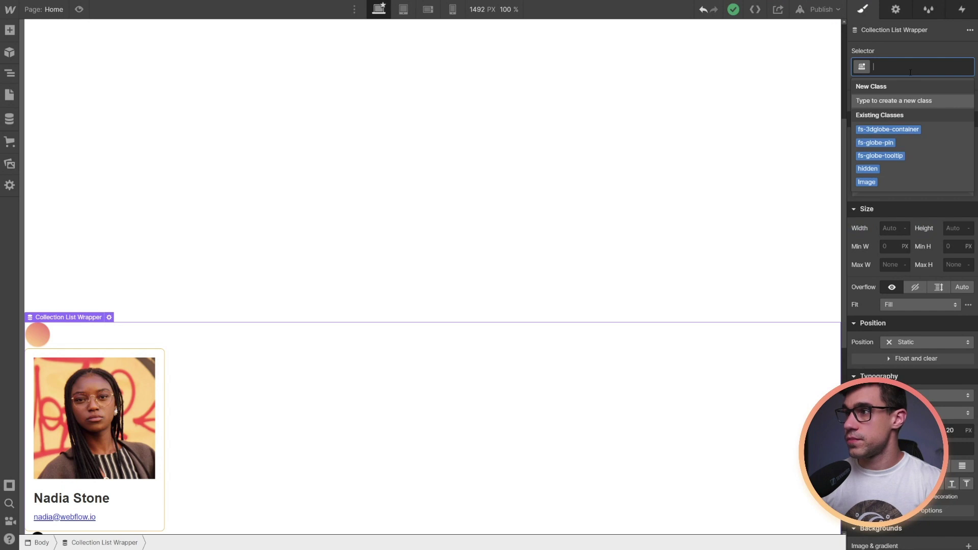
{"action": "type", "text": "hidden"}
{"action": "key", "text": "Return"}
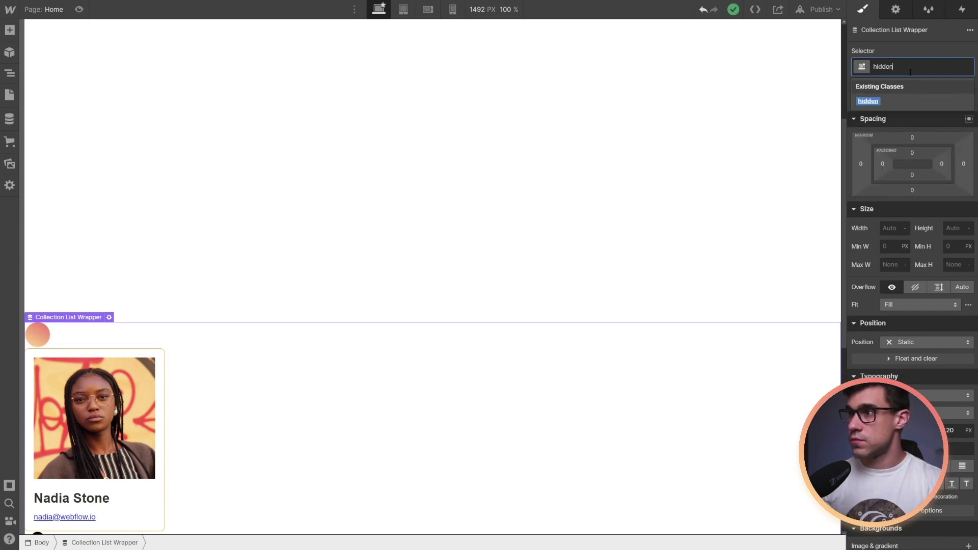
{"action": "left_click", "coordinate": [819, 10]}
{"action": "left_click", "coordinate": [769, 146]}
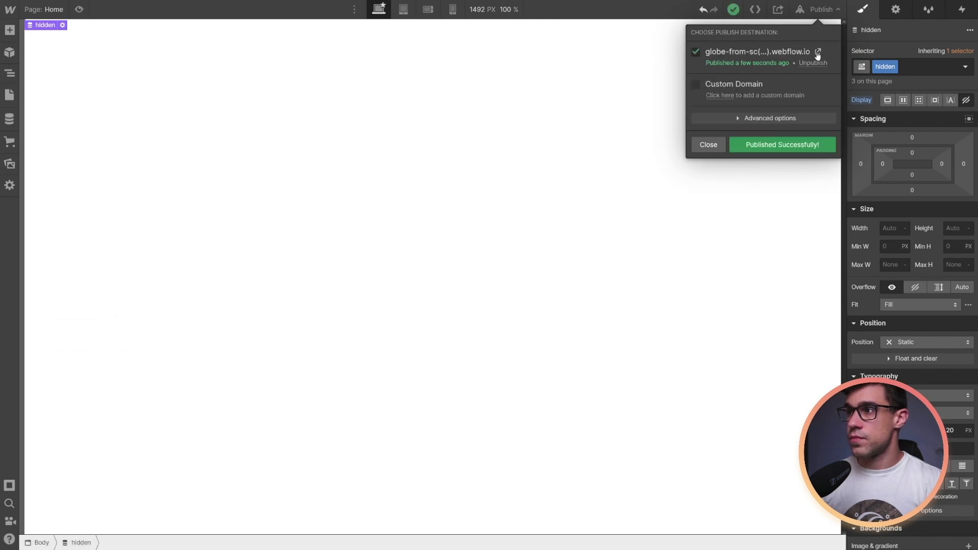
On the published site, spin the red globe to Africa, East Asia and North America, showing pin tooltips
{"action": "left_click", "coordinate": [818, 53]}
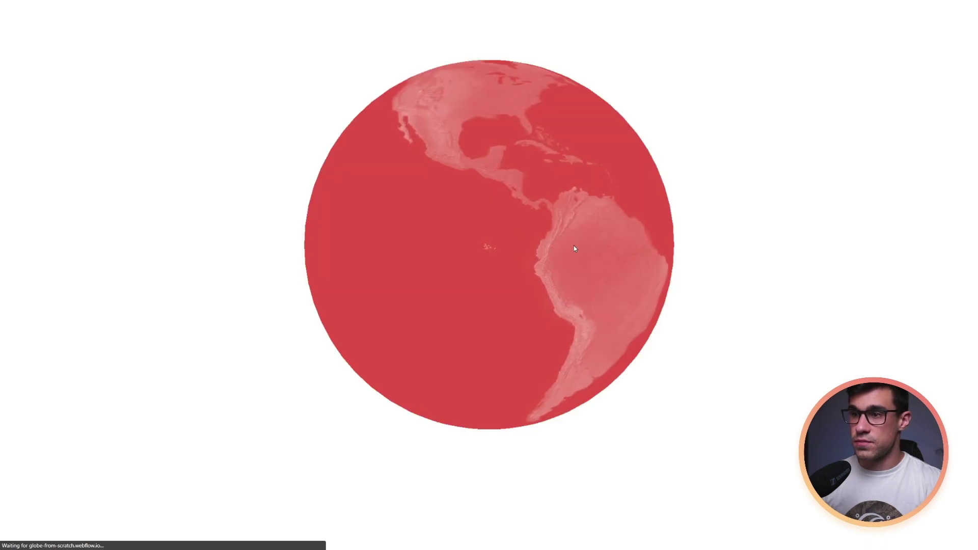
{"action": "left_click_drag", "start_coordinate": [594, 218], "coordinate": [484, 242]}
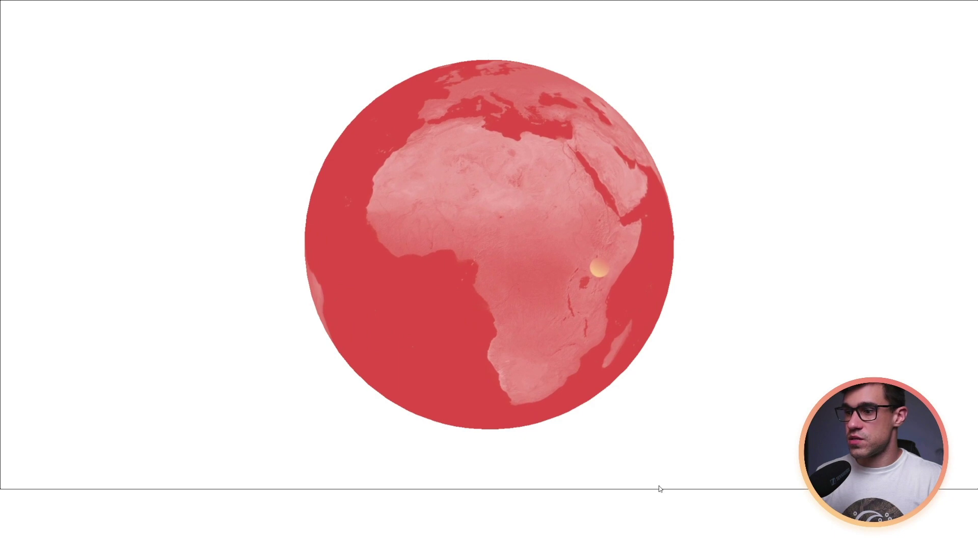
{"action": "mouse_move", "coordinate": [619, 477]}
{"action": "left_mouse_down"}
{"action": "mouse_move", "coordinate": [493, 270]}
{"action": "mouse_move", "coordinate": [430, 266]}
{"action": "left_mouse_up"}
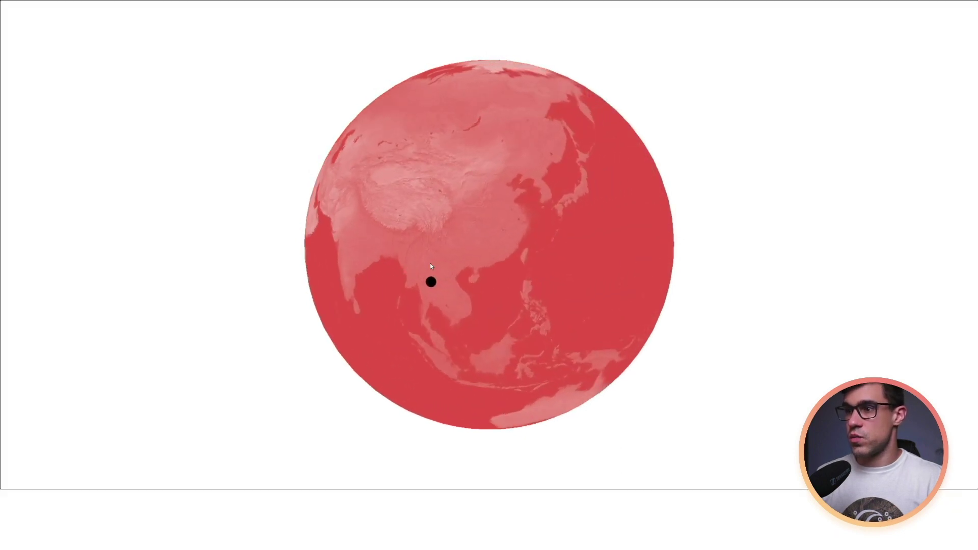
{"action": "mouse_move", "coordinate": [405, 249]}
{"action": "left_click_drag", "start_coordinate": [607, 334], "coordinate": [432, 338]}
{"action": "mouse_move", "coordinate": [559, 193]}
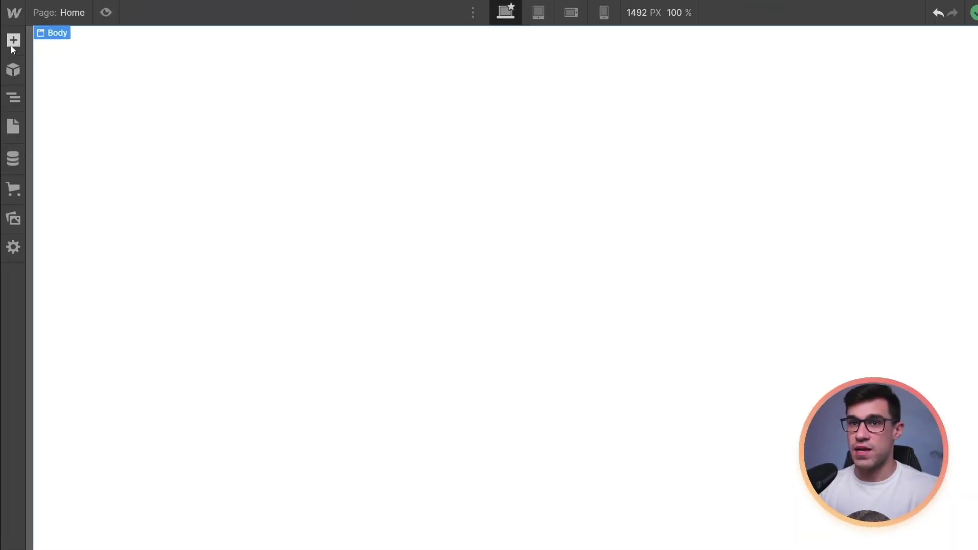
Recap the custom attributes, Pin image field and Email address link binding, then save the Home page before-body scripts
{"action": "left_click", "coordinate": [13, 43]}
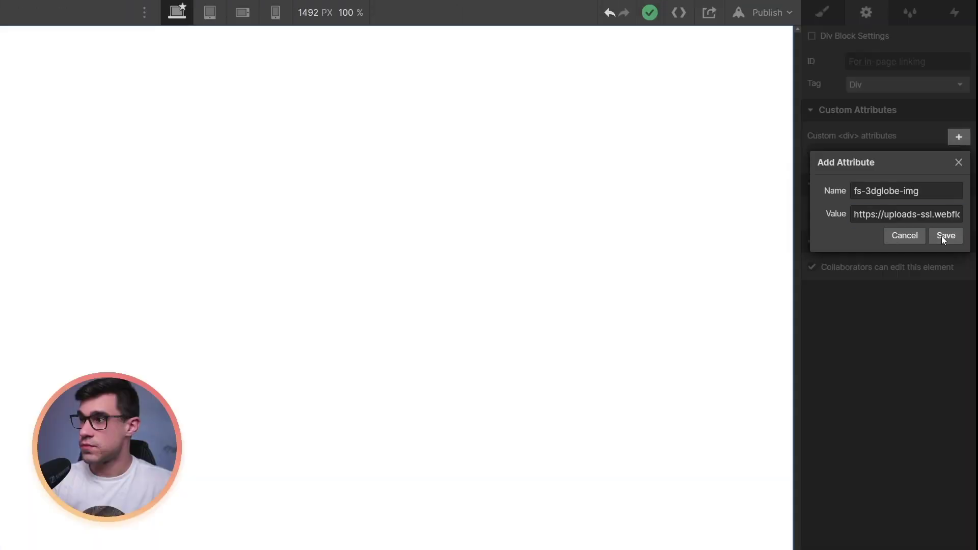
{"action": "left_click", "coordinate": [944, 235]}
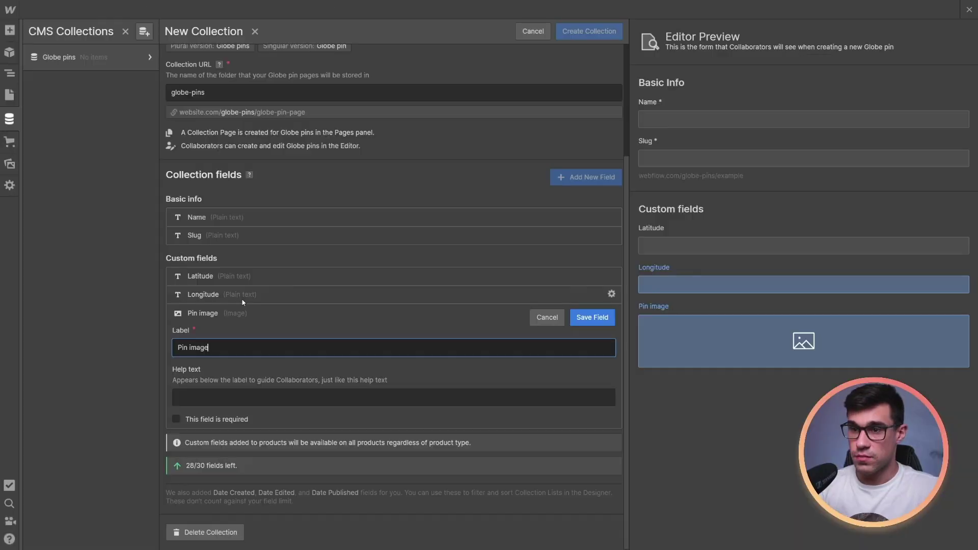
{"action": "left_click", "coordinate": [594, 322]}
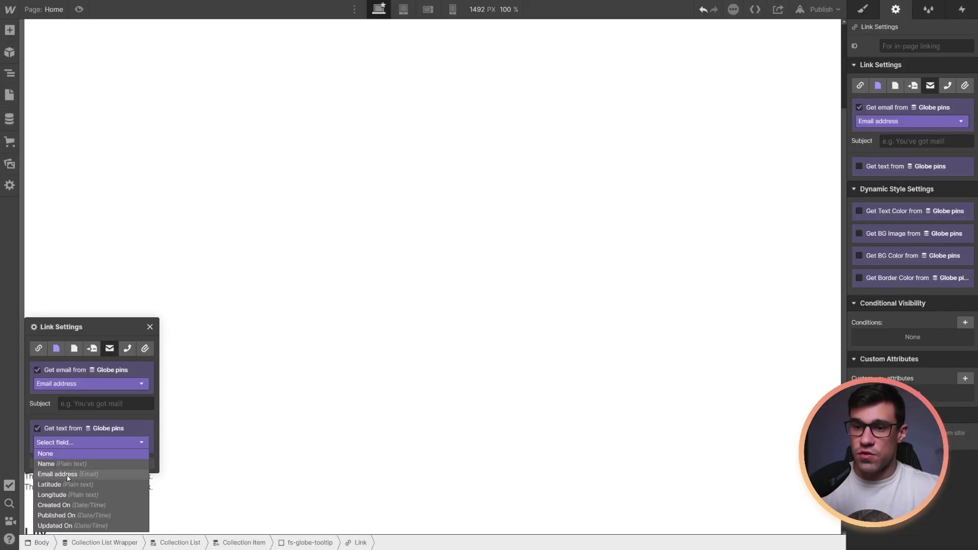
{"action": "left_click", "coordinate": [122, 469]}
{"action": "left_click", "coordinate": [124, 467]}
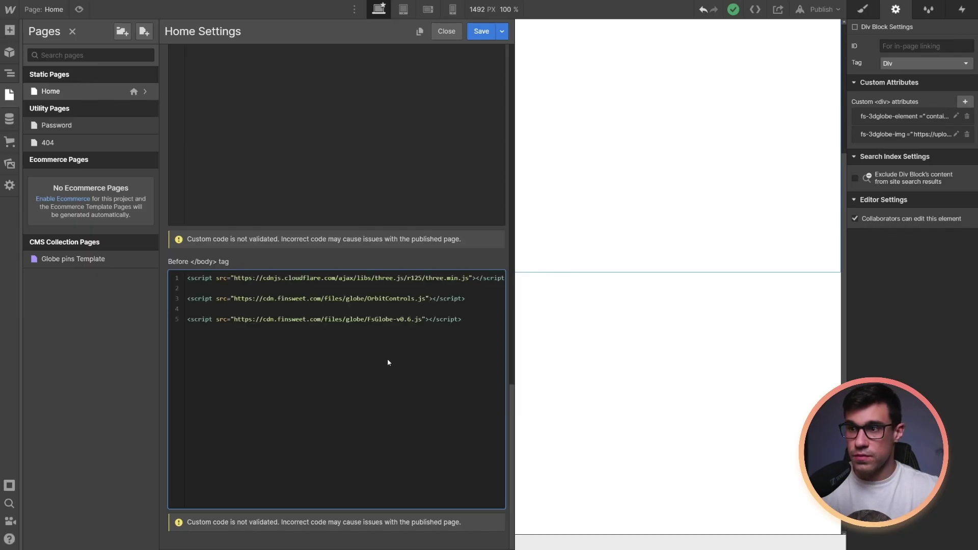
{"action": "left_click", "coordinate": [489, 34]}
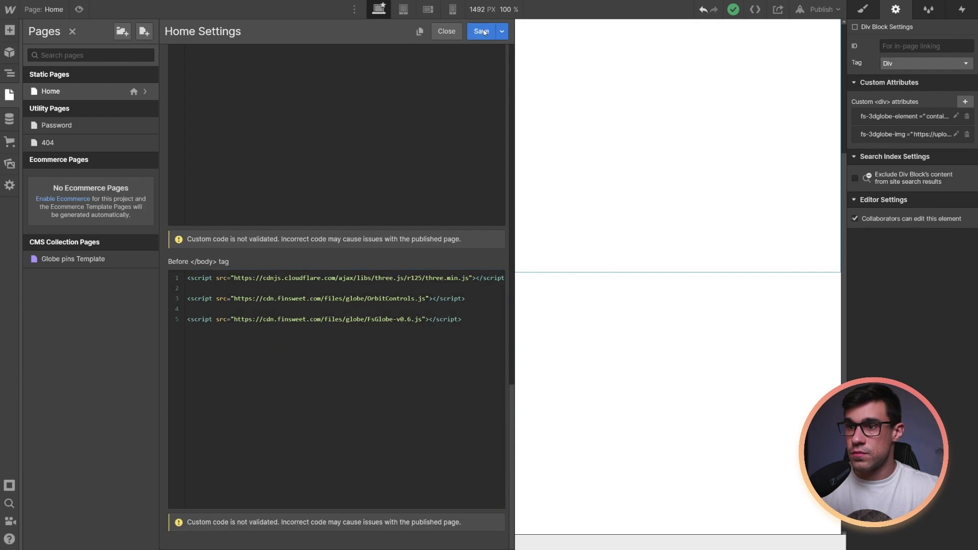